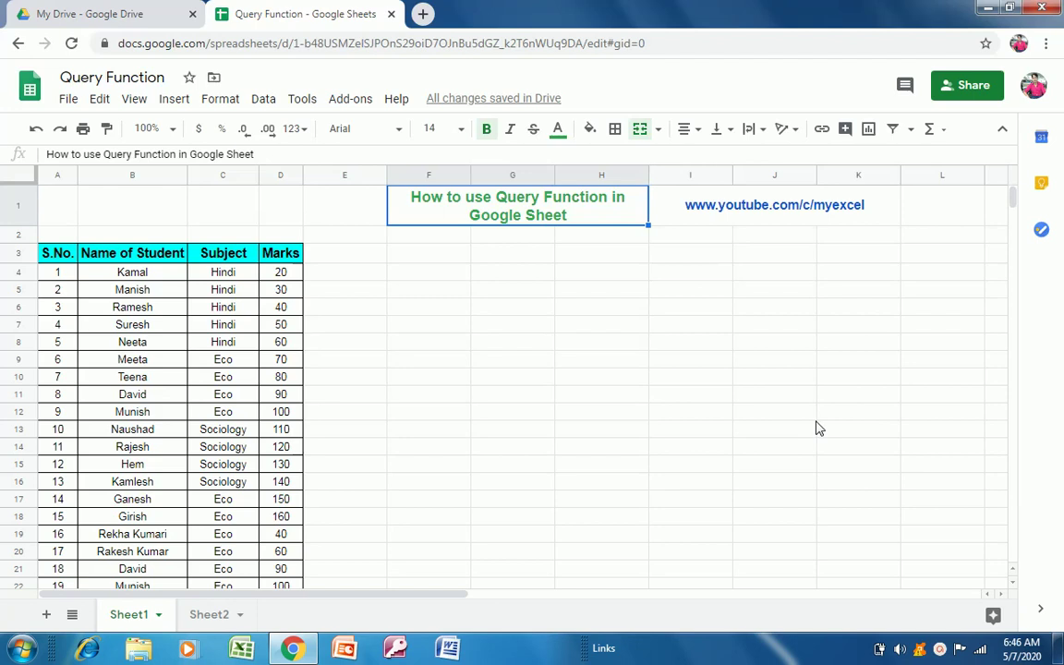
Step: Step through Sheet1's student table headers and down its rows to the last student
left_click(139, 260)
key("Left")
key("Right")
key("Left")
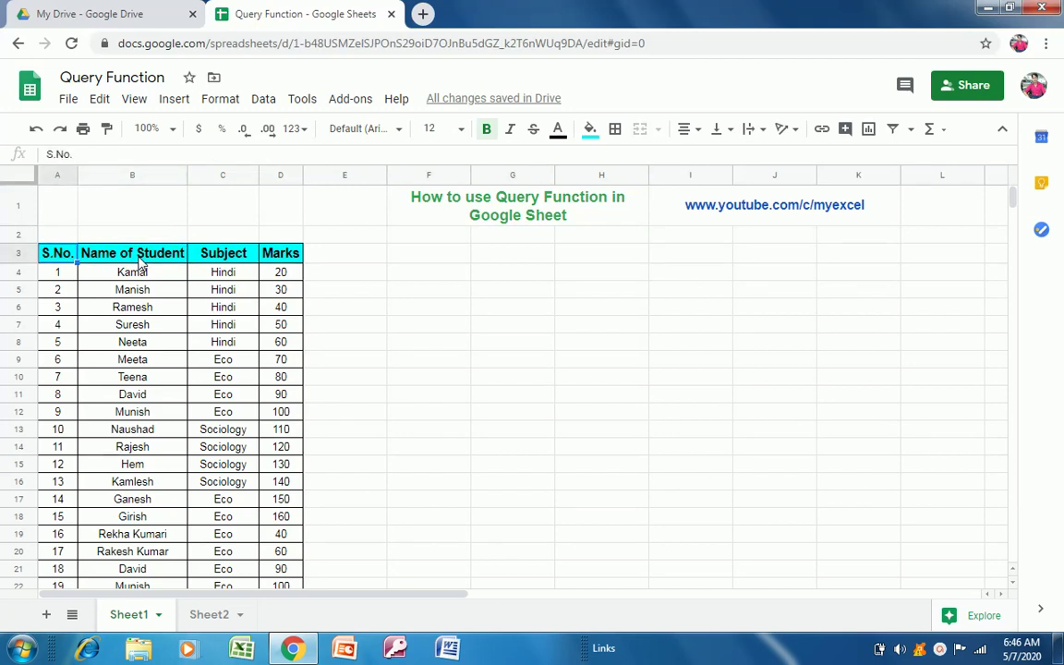
key("Right")
key("Right")
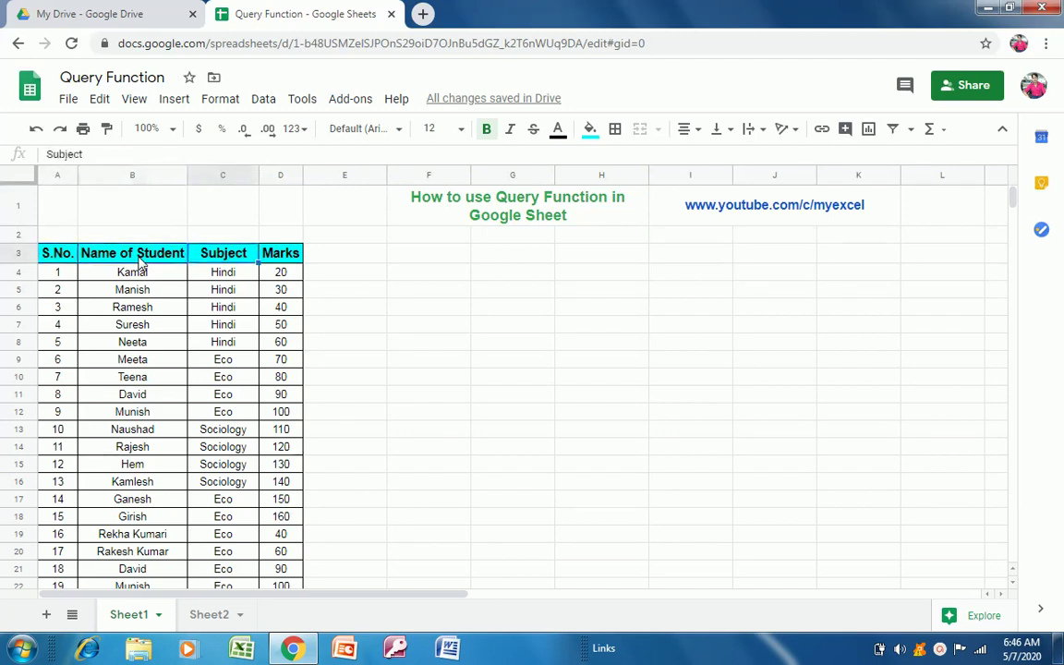
key("Right")
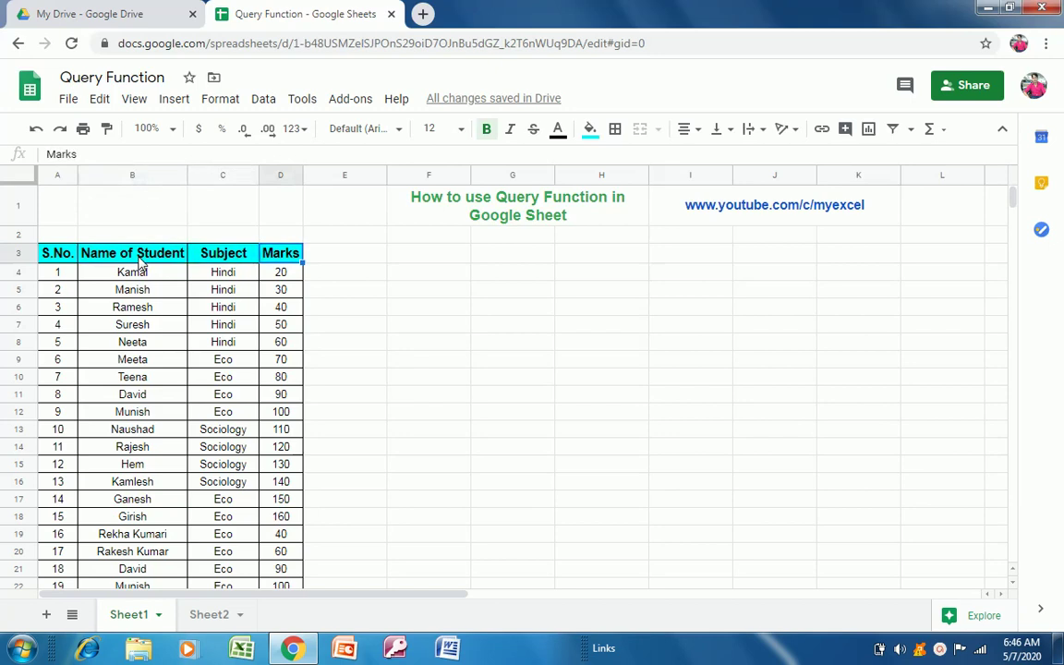
key("Left")
key("Down")
key("Down")
key("Down")
key("Down")
key("Down")
key("Down")
key("Down")
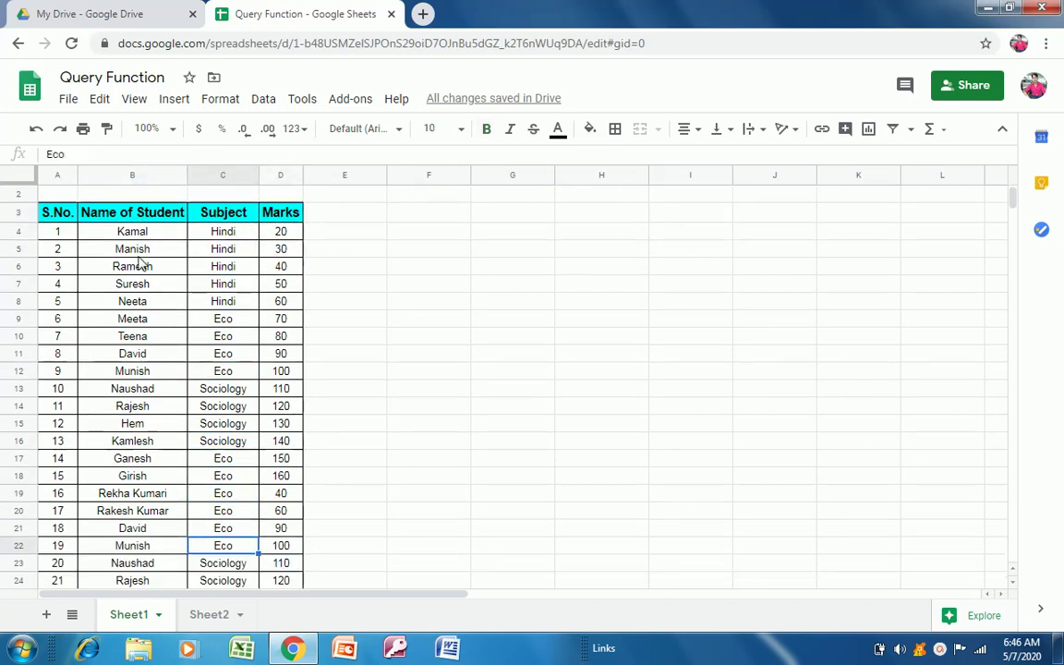
key("Left")
key("Down")
key("Down")
key("Down")
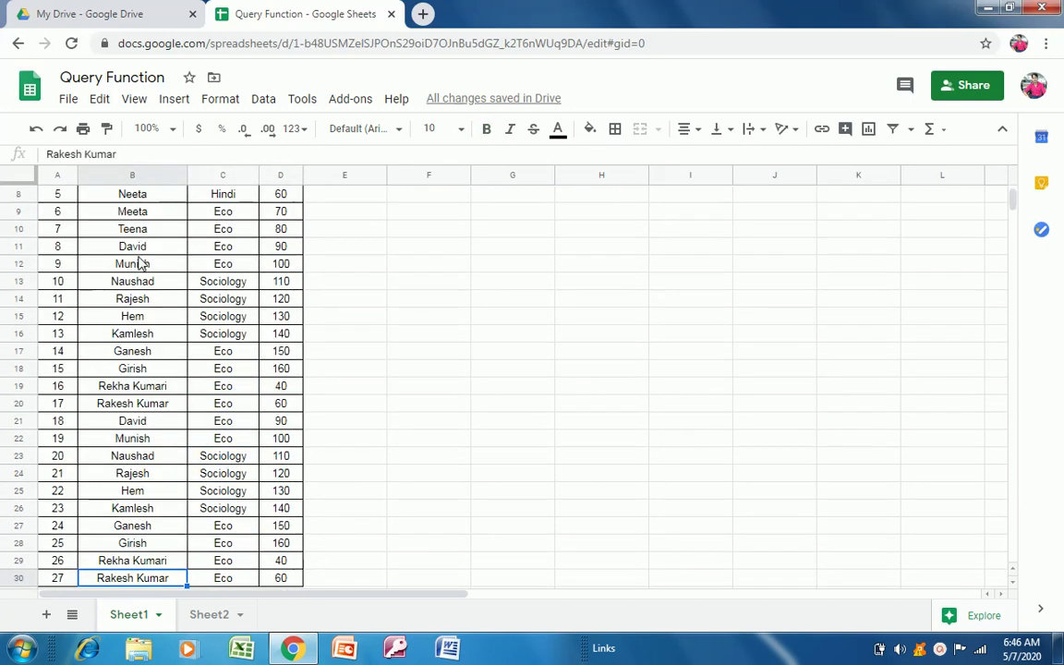
key("Down")
key("Up")
Step: Return to the top of the table and check the first entry, Kamal under Hindi
key("ctrl+Up")
key("ctrl+Up")
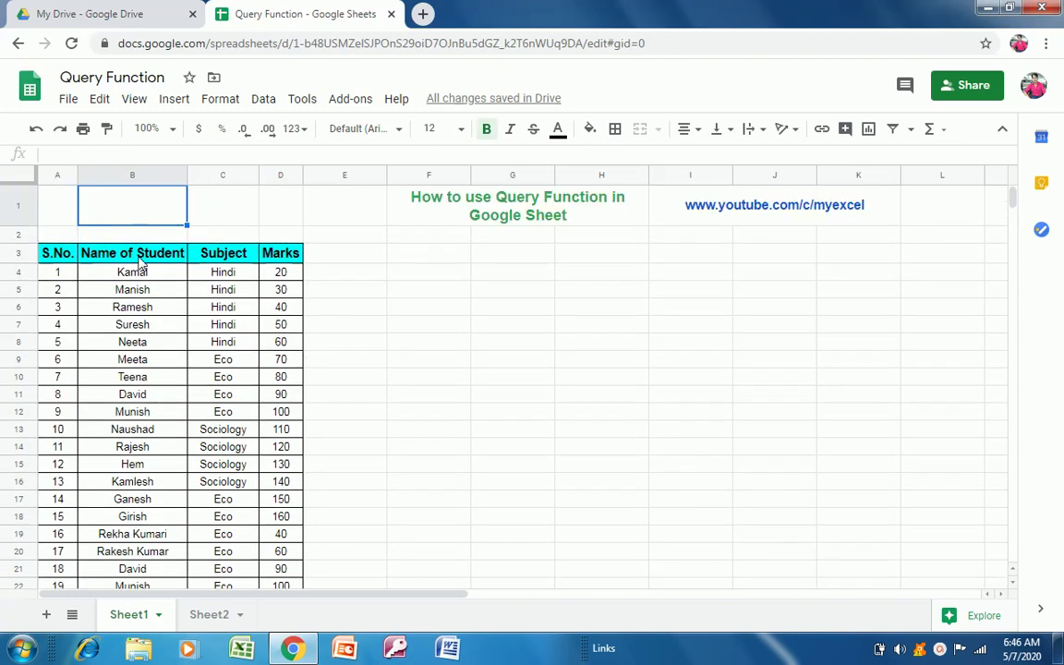
key("Down")
key("Down")
key("Down")
key("Up")
key("Right")
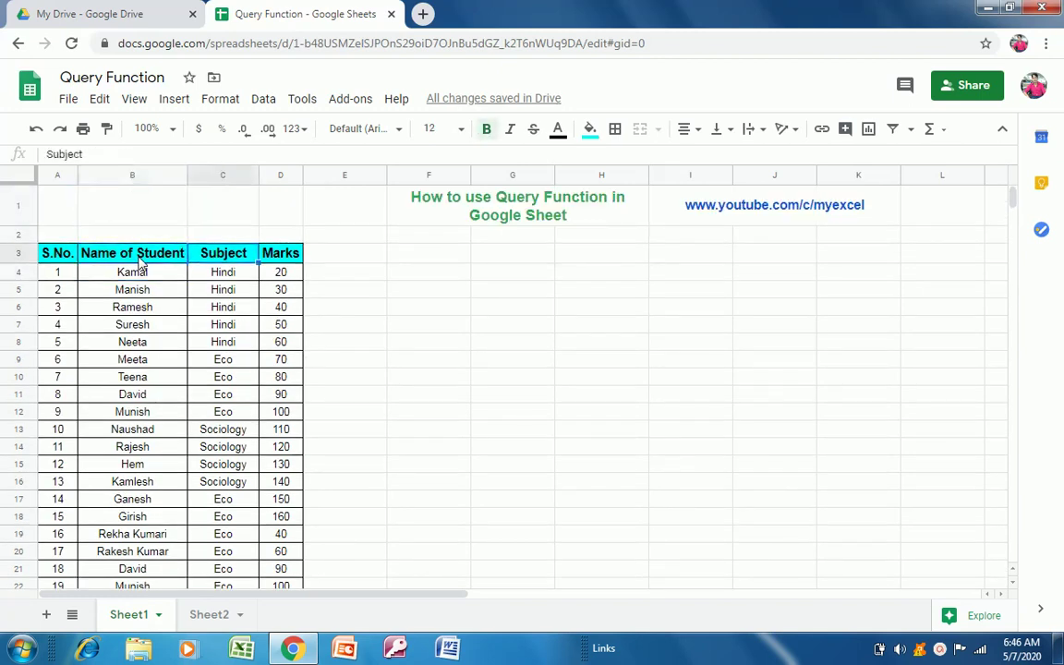
key("Down")
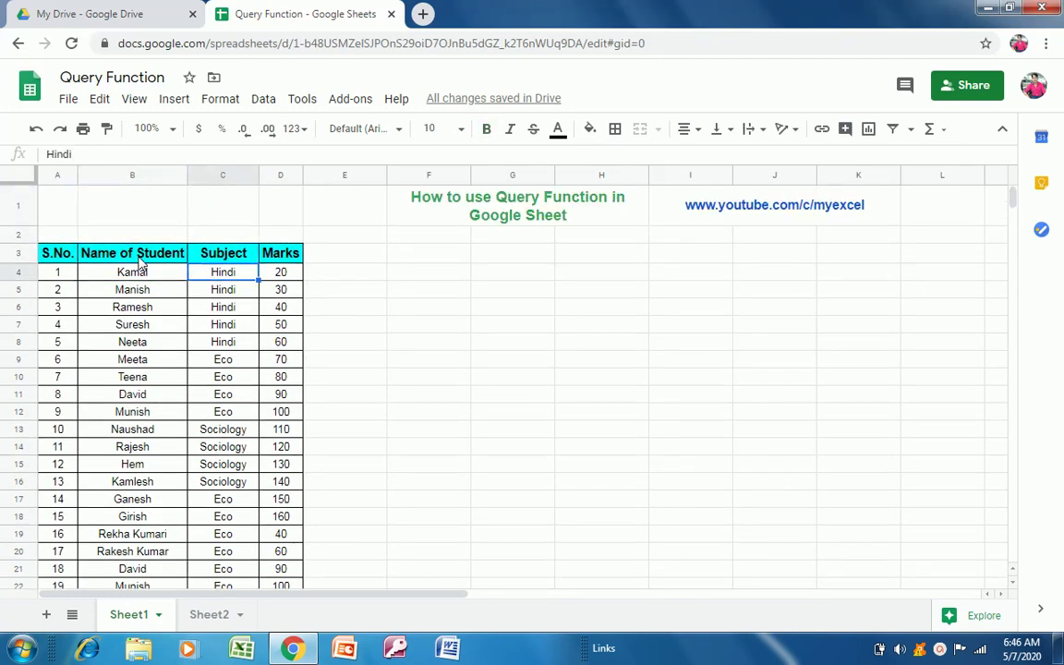
key("Left")
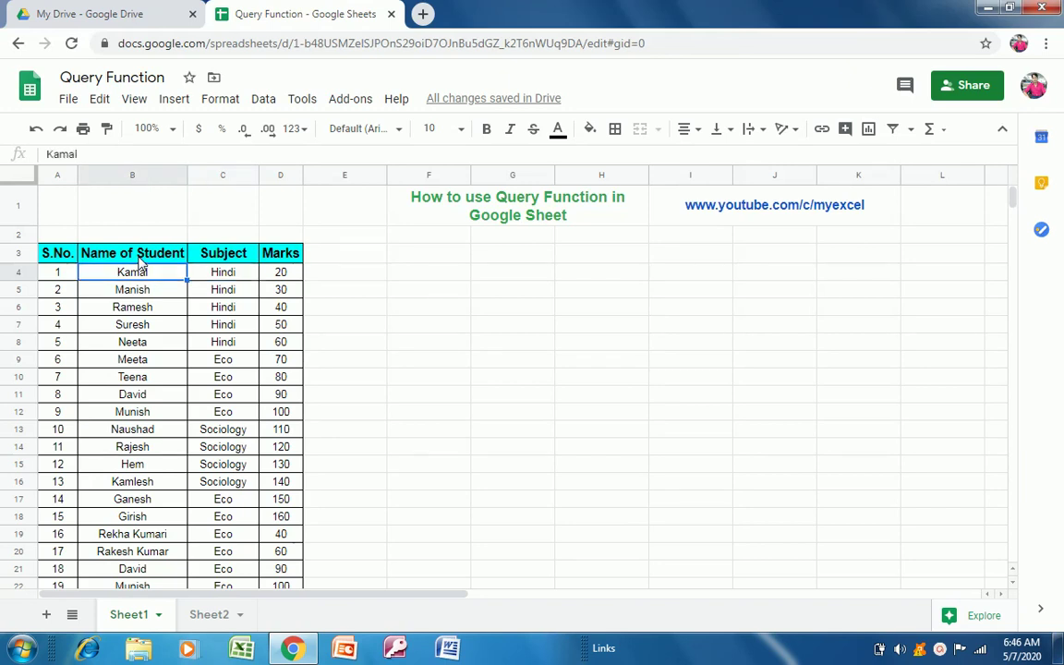
key("Right")
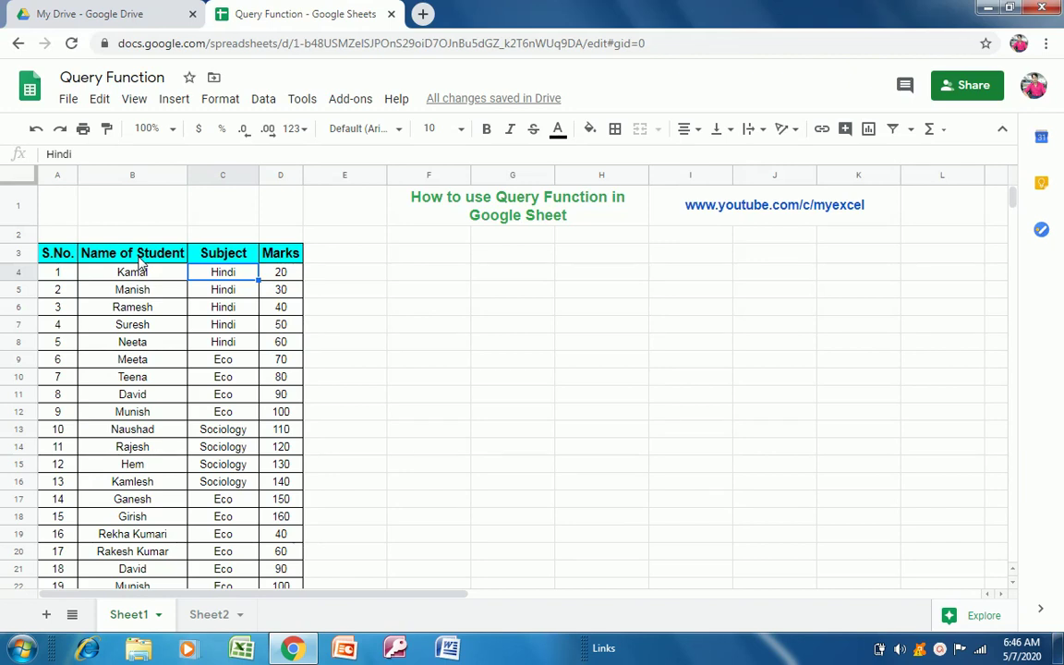
key("Up")
key("Down")
key("Down")
key("Down")
key("Down")
key("Down")
key("Down")
key("Down")
key("Down")
key("Down")
key("Down")
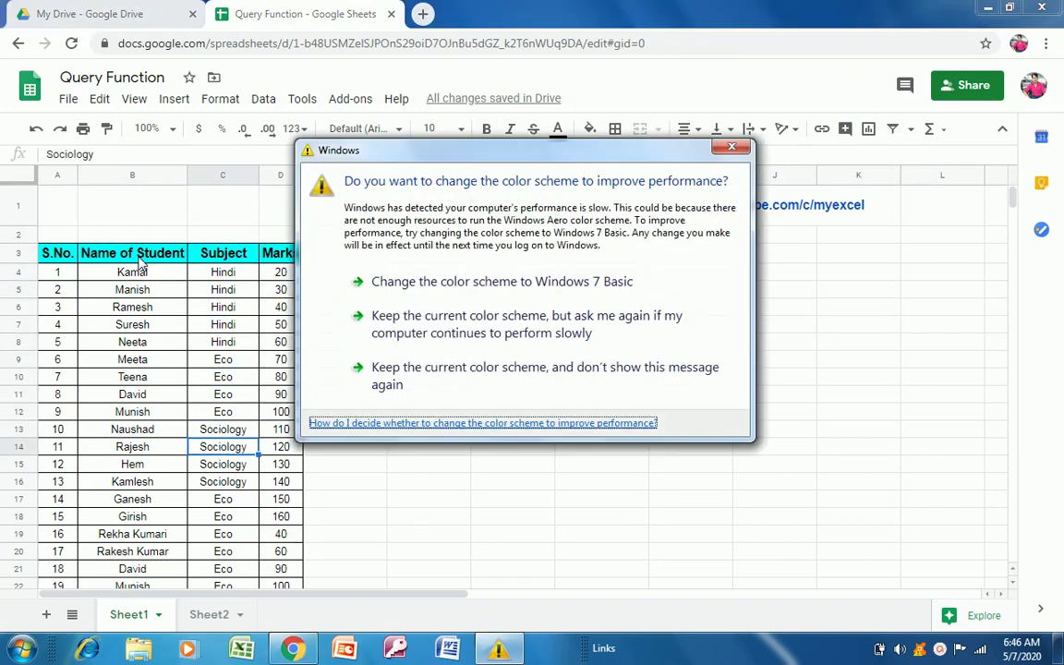
Step: Dismiss the Windows colour-scheme prompt and land on the S.No. header in A3
left_click(429, 294)
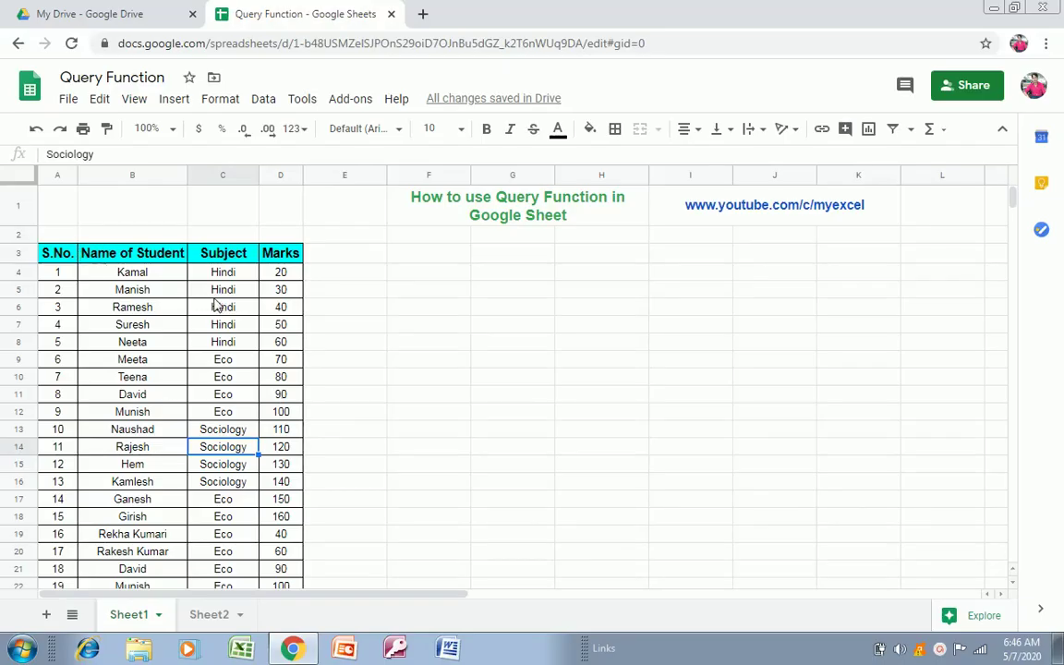
left_click(199, 273)
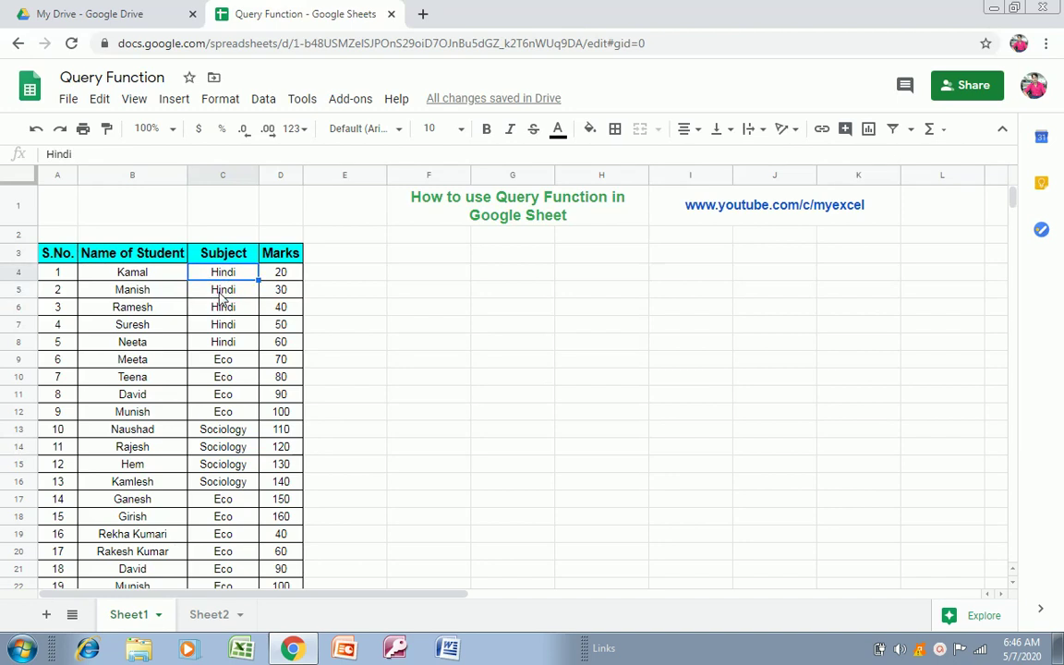
key("Up")
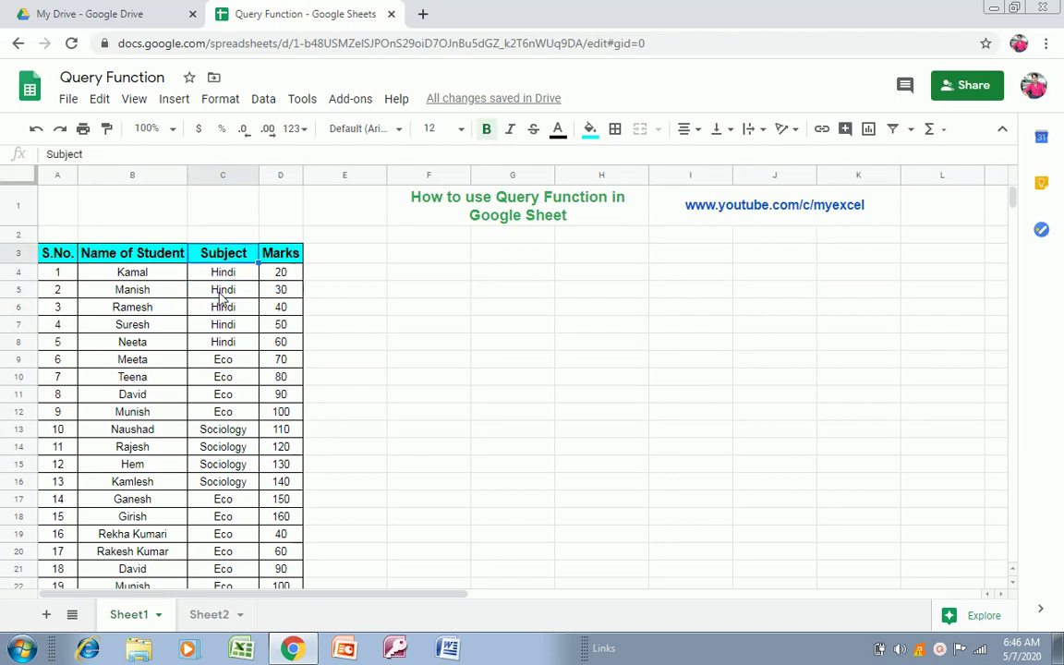
key("Left")
key("Left")
key("Up")
key("Up")
key("Down")
key("Down")
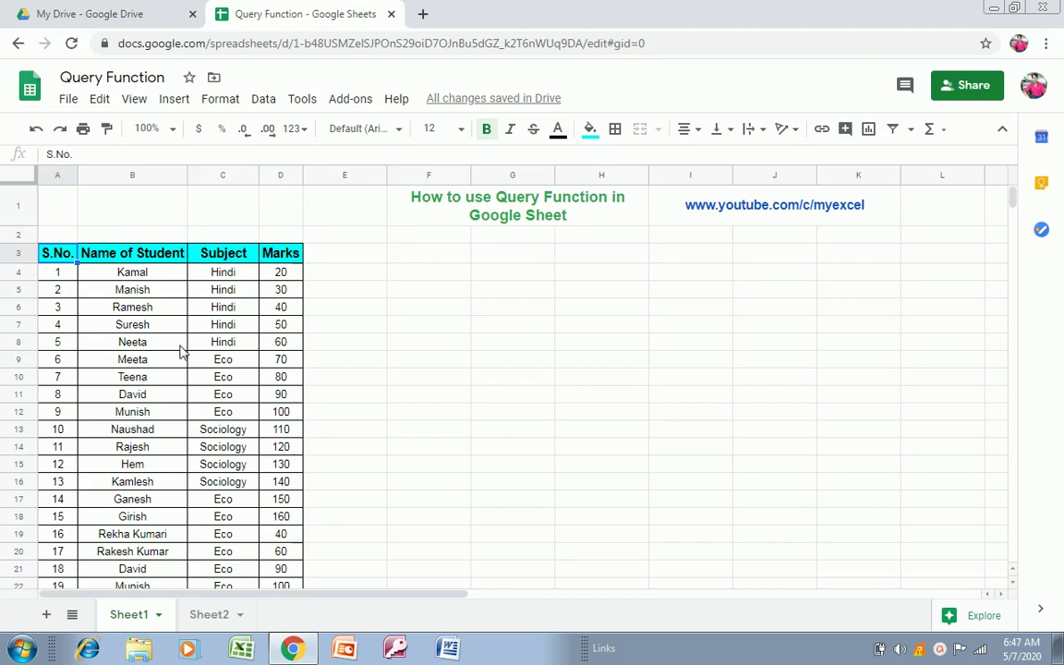
Step: After a check of Sheet1's data, start typing =quer in cell A4 of the blank Sheet2
left_click(110, 251)
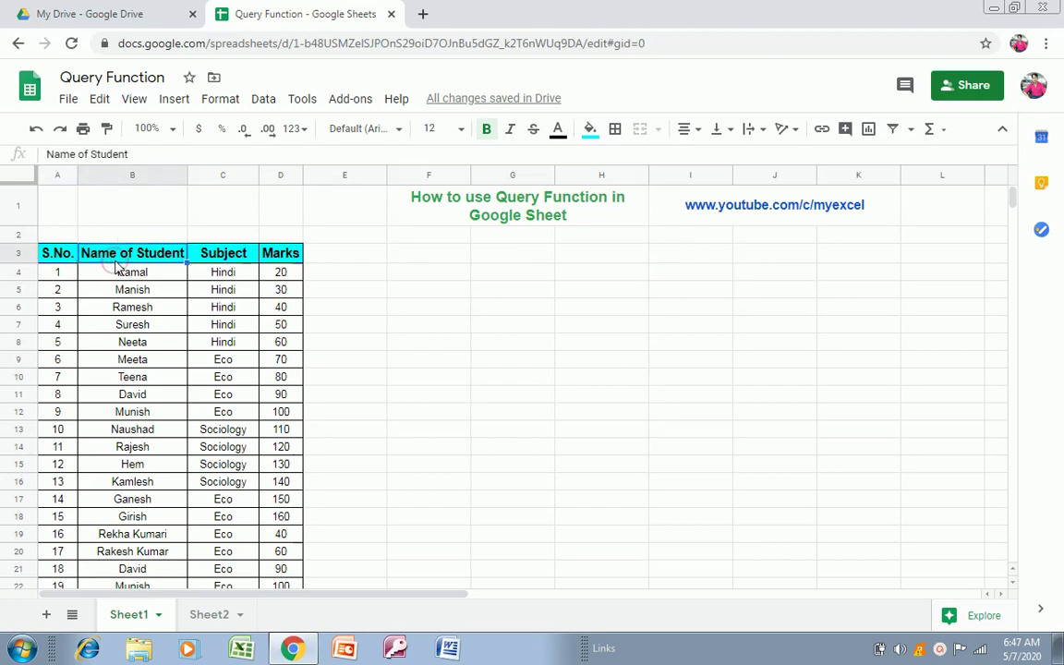
left_click(209, 619)
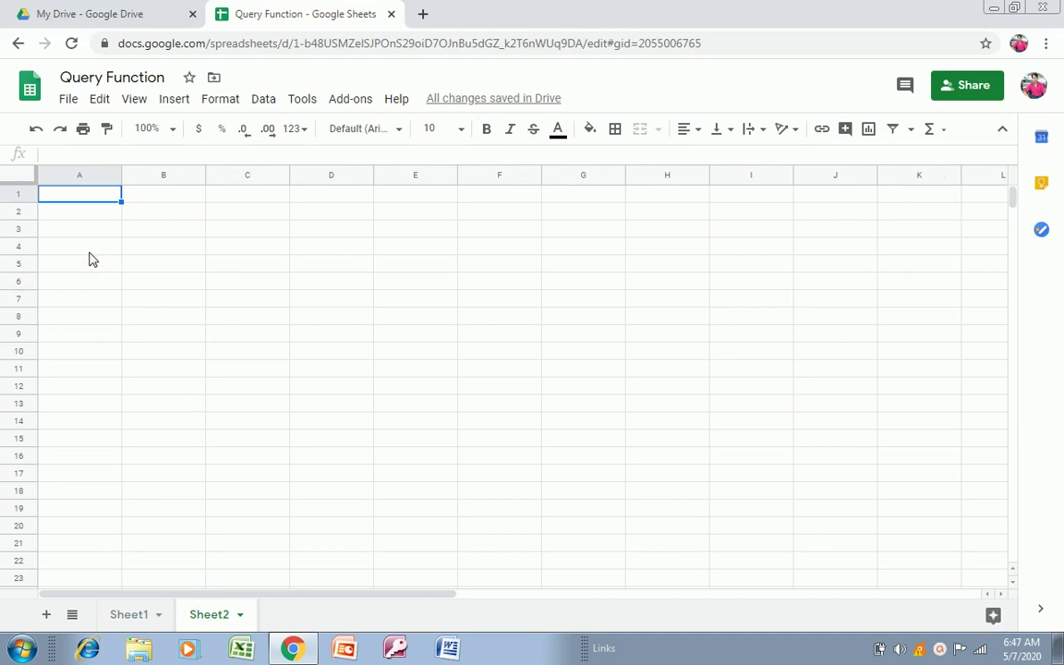
left_click(82, 242)
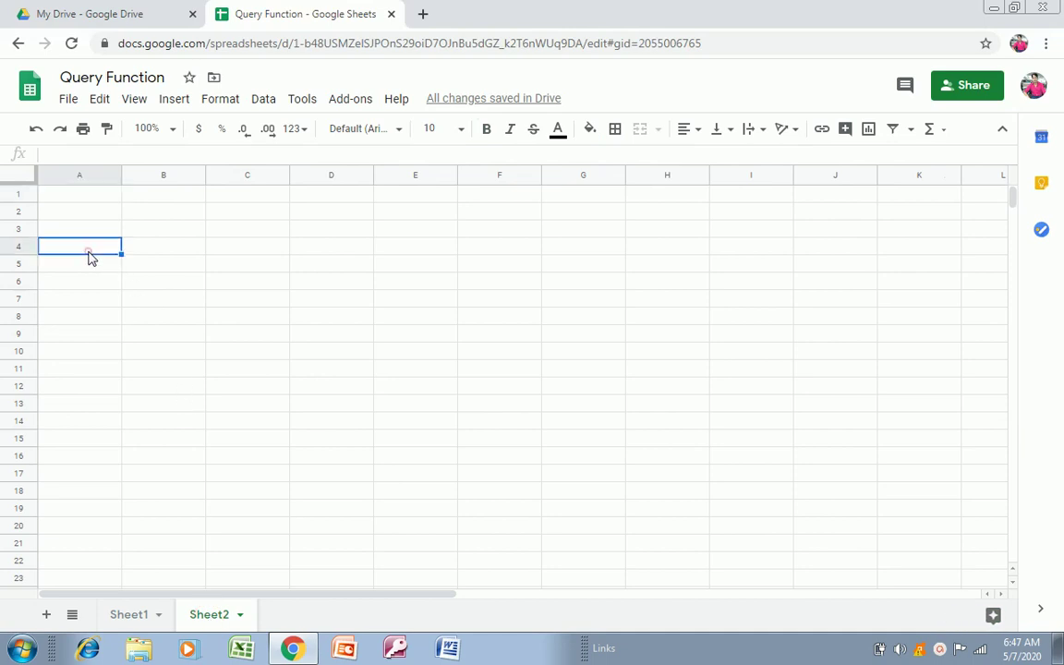
left_click(129, 612)
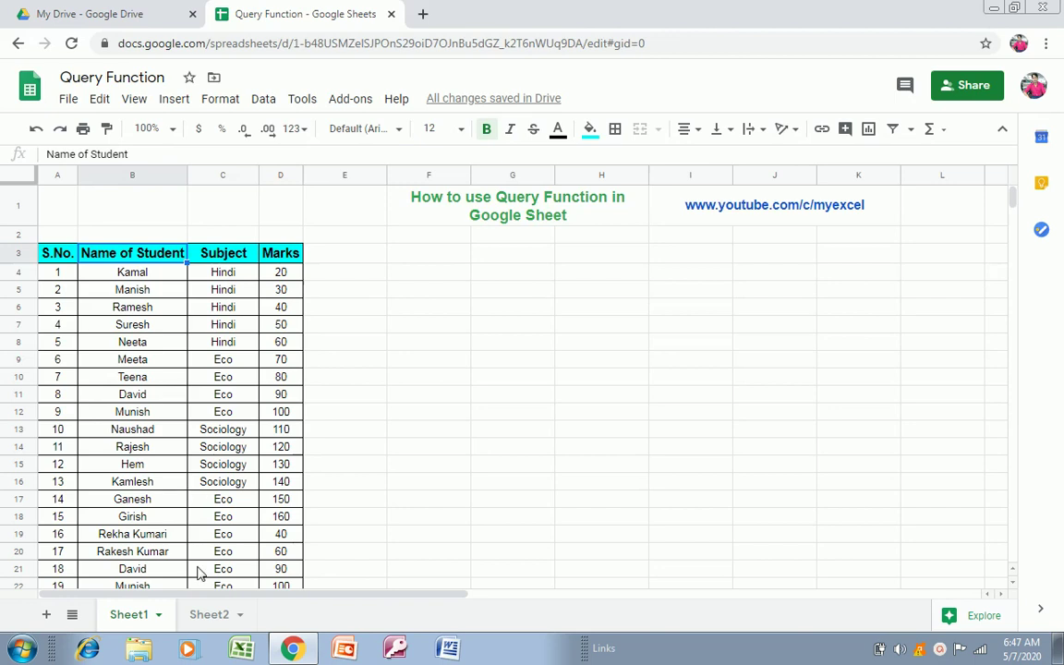
left_click(210, 614)
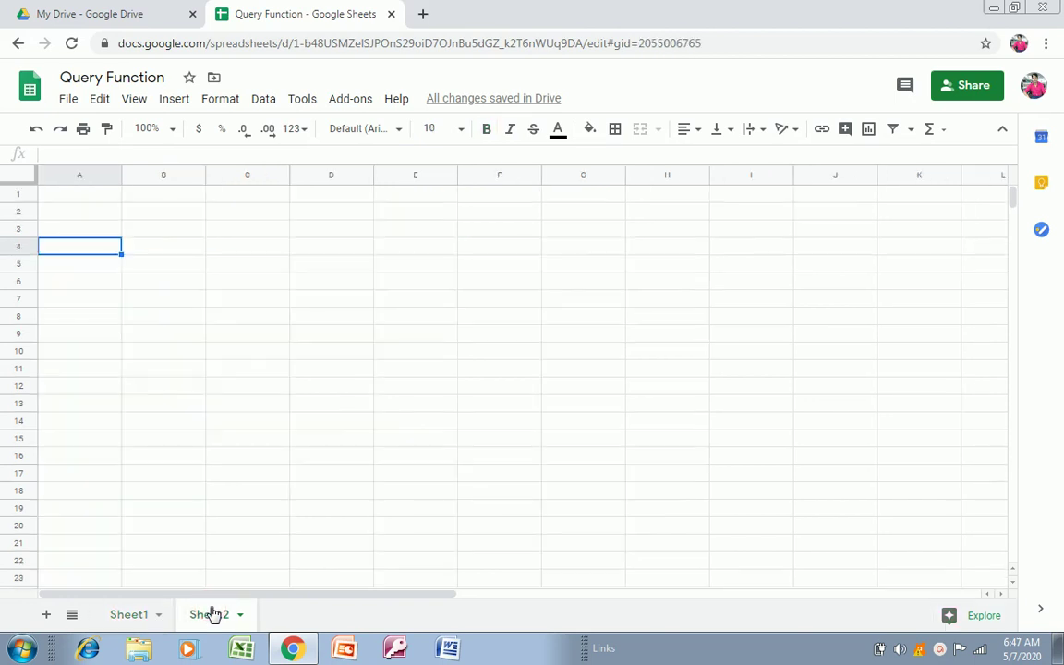
type("=")
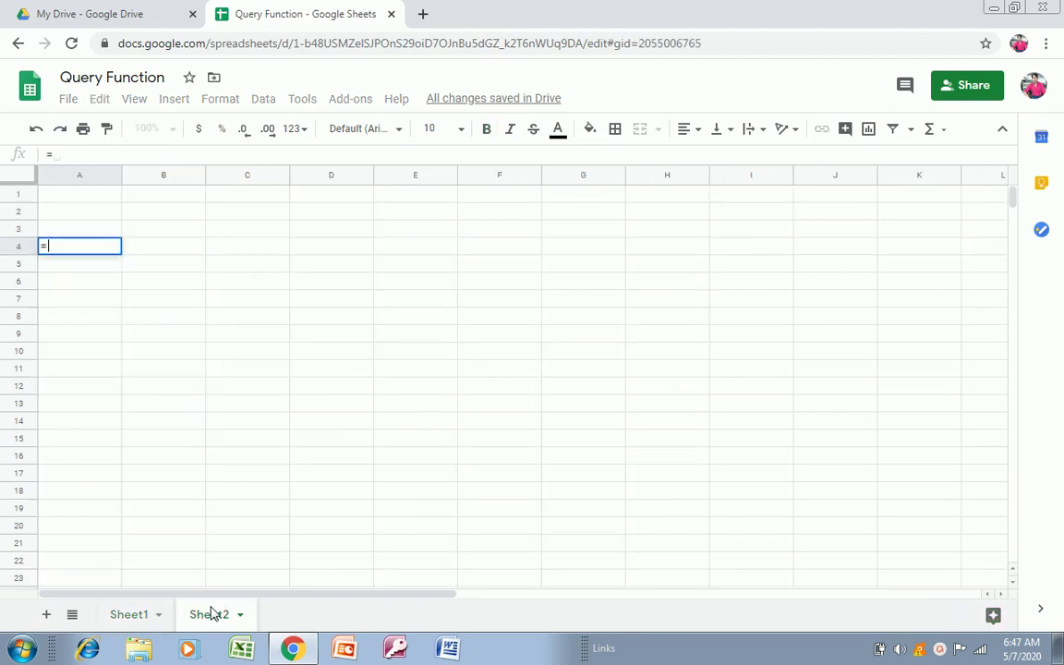
type("quer")
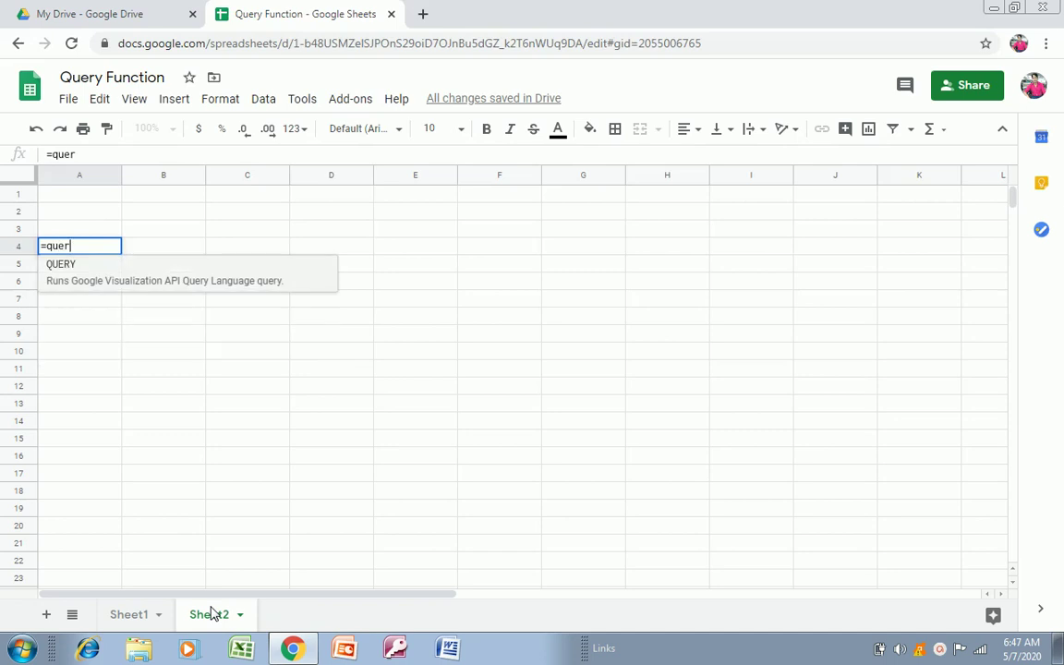
Step: Accept the QUERY suggestion and give it Sheet1!A3:D30 as the data range, followed by a comma
key("Tab")
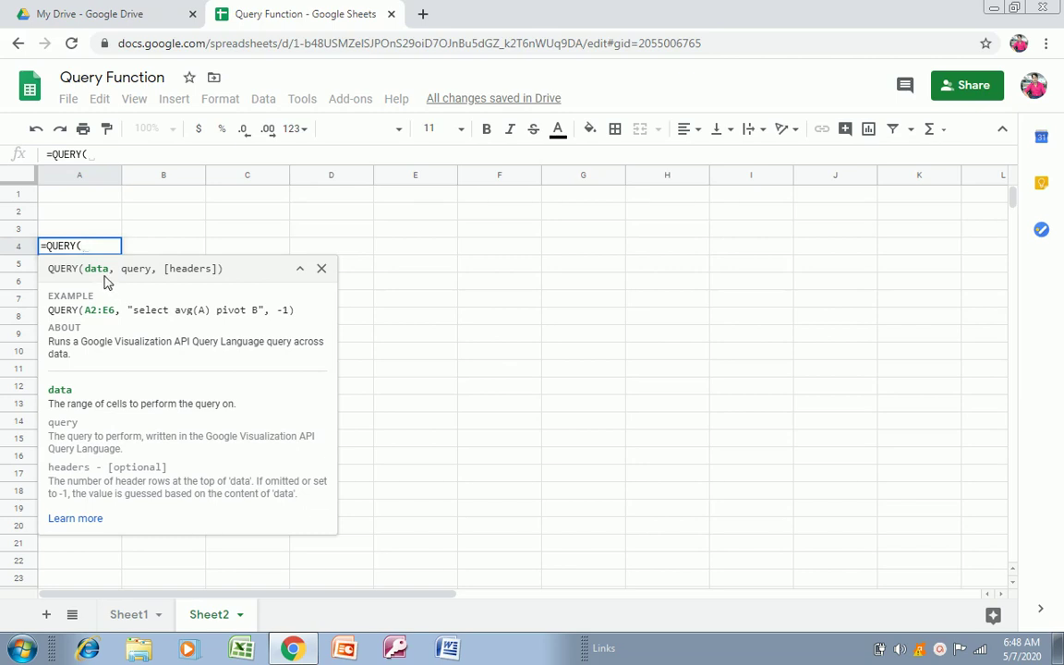
left_click(136, 614)
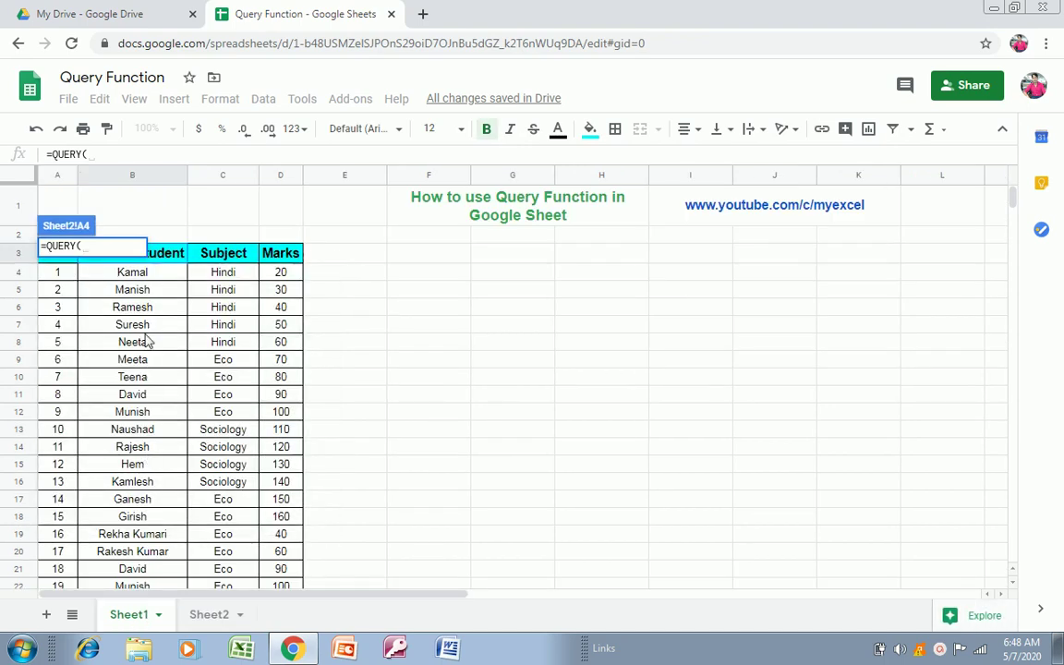
left_click(183, 251)
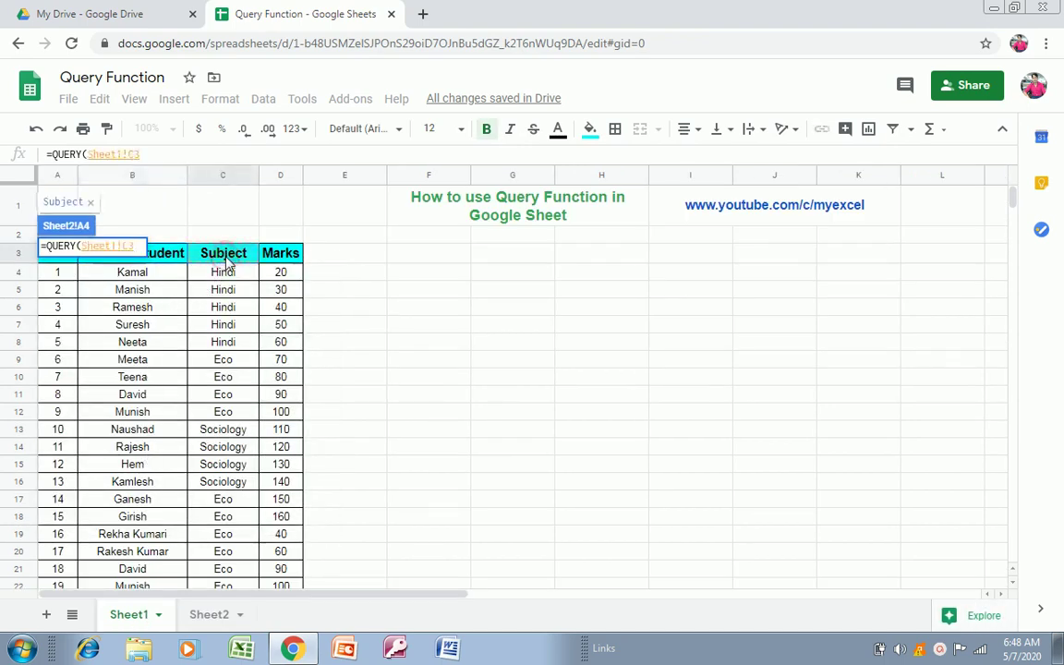
key("shift+Right")
key("shift+Right")
key("shift+Right")
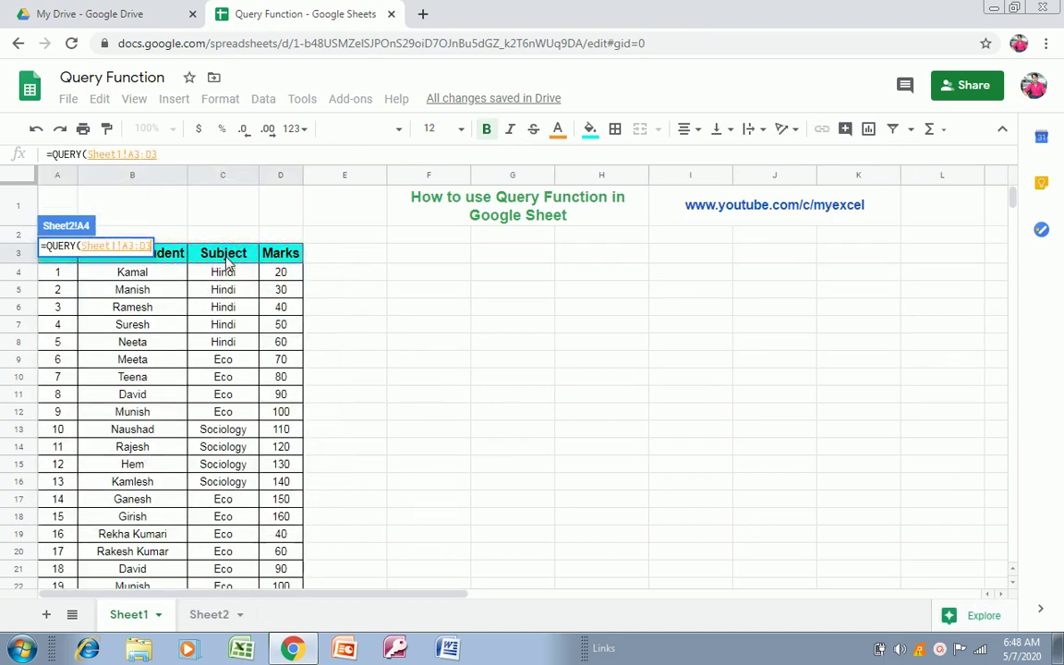
key("shift+Down")
key("shift+Down")
key("shift+Down")
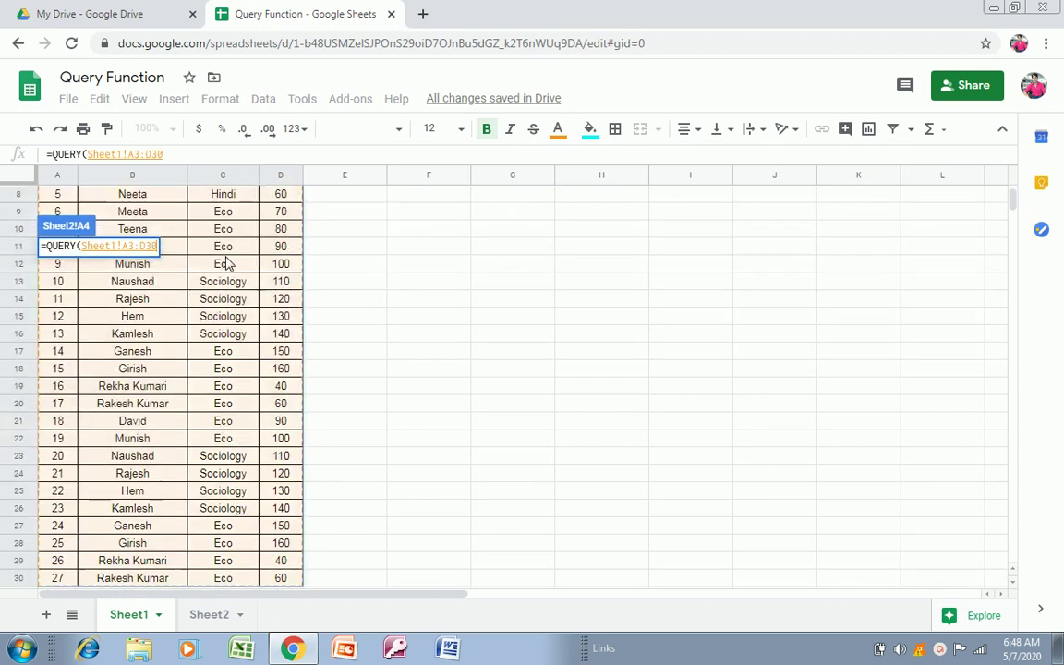
type(",")
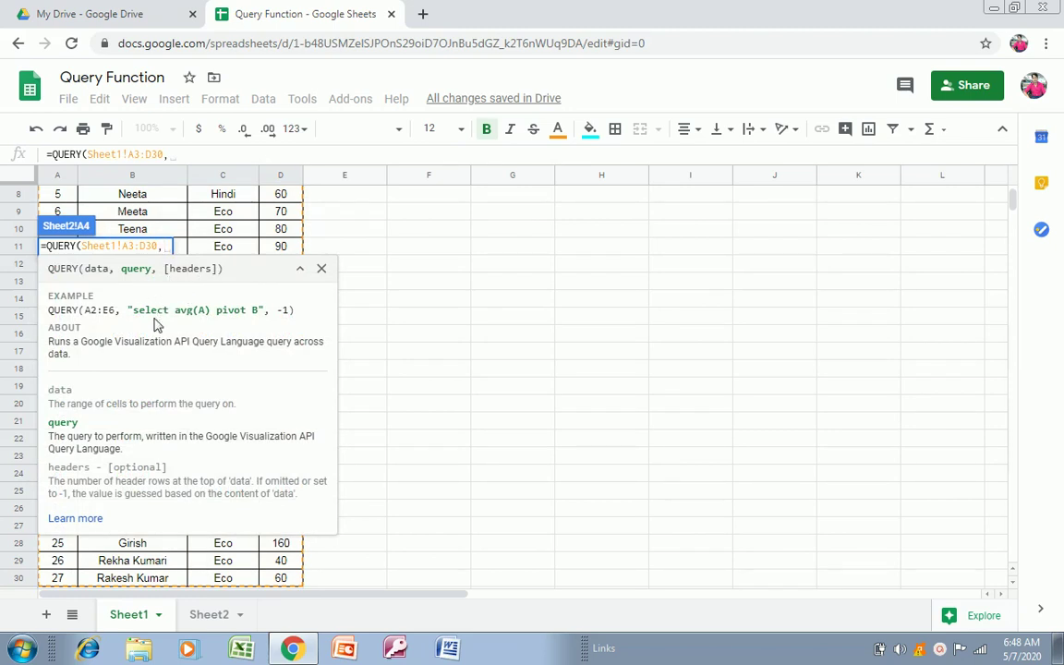
Step: Finish the query text as "Select A,B,D where C ='Hindi'" with a closing parenthesis
type("\"S")
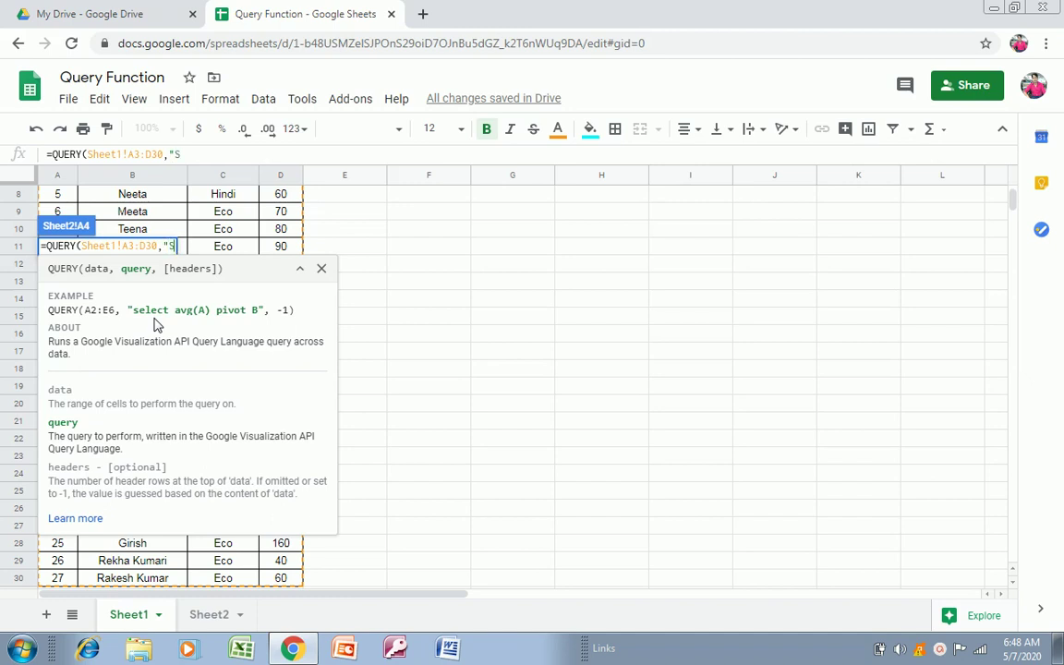
type("elect")
scroll(1011, 200, "up", 2)
scroll(1011, 200, "up", 2)
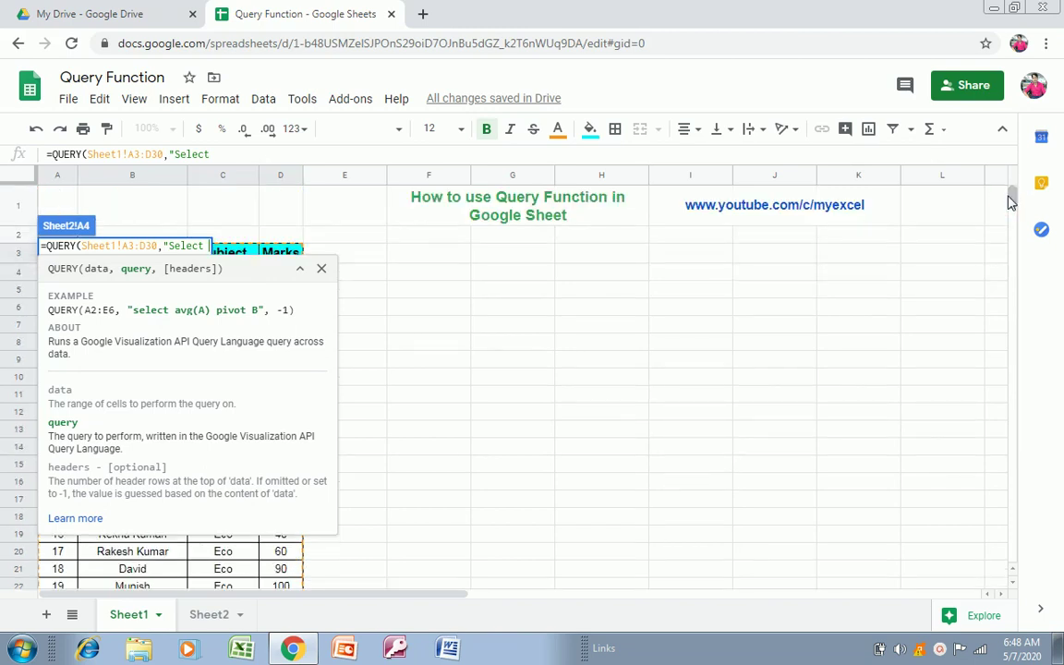
scroll(1011, 200, "down", 3)
scroll(1012, 201, "down", 3)
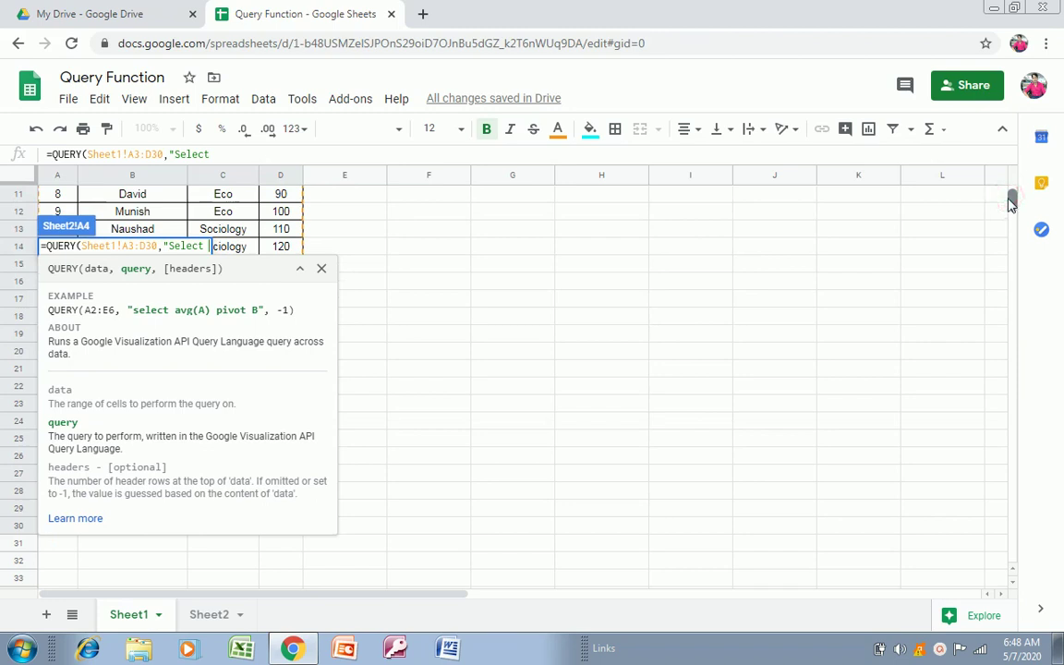
scroll(1011, 201, "up", 6)
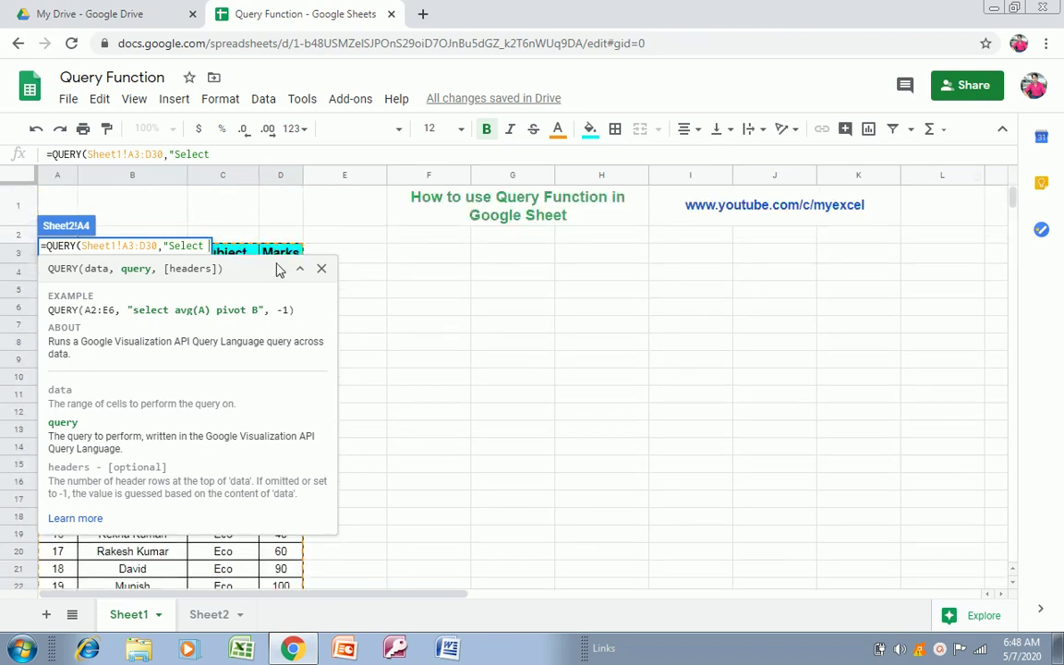
triple_click(262, 270)
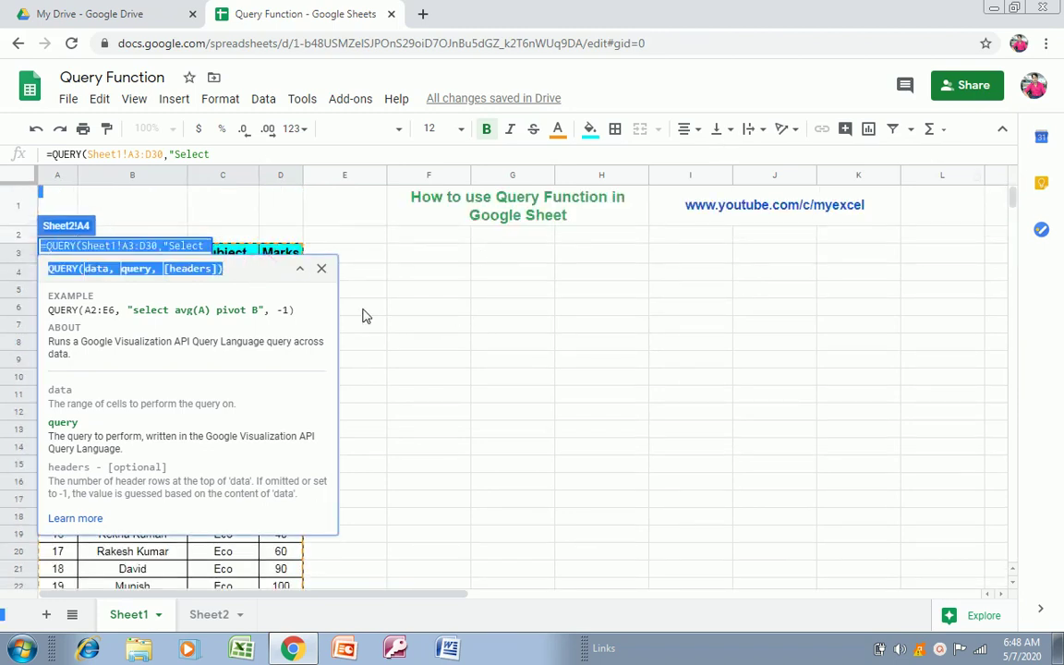
left_click(237, 157)
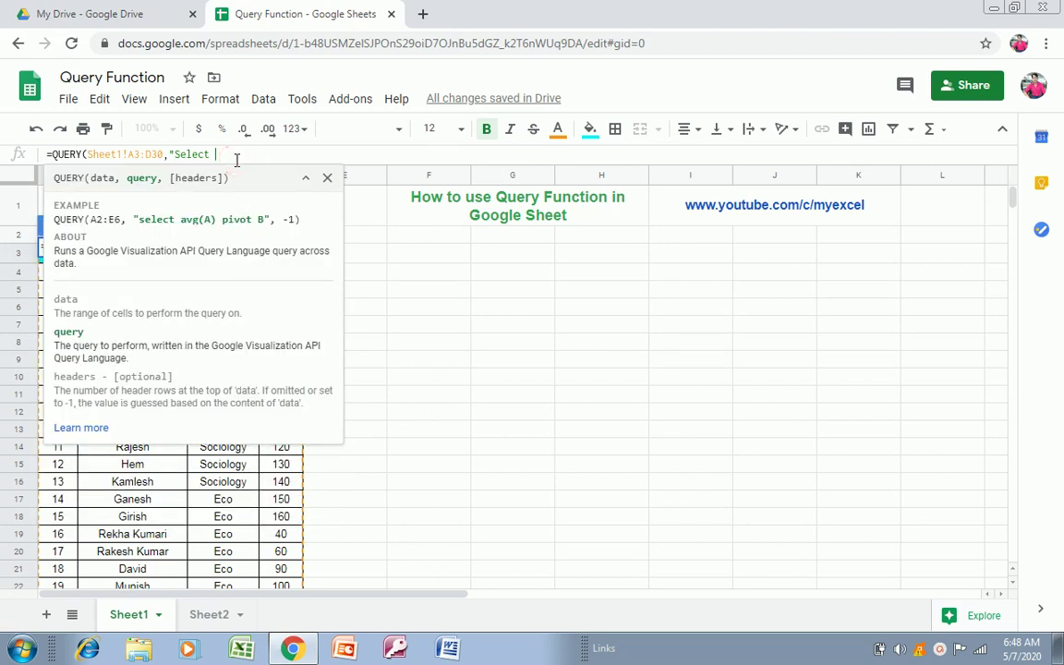
type("A")
type(",")
type("B,D ")
type("where C ='Hindi")
type(")")
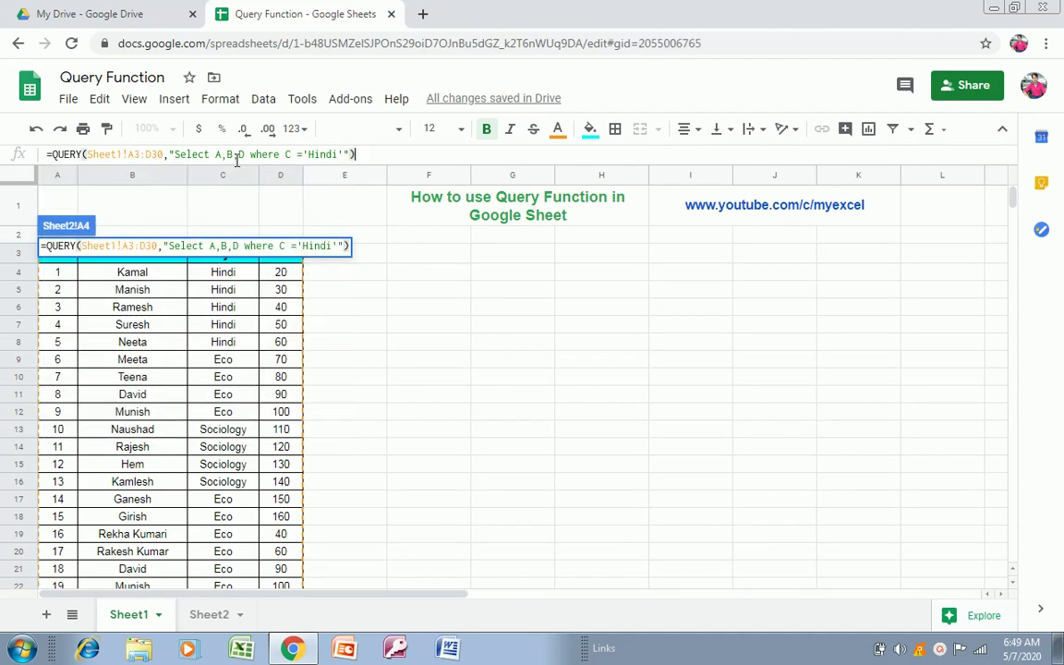
Step: Commit the QUERY formula and inspect the returned Hindi student rows
key("Return")
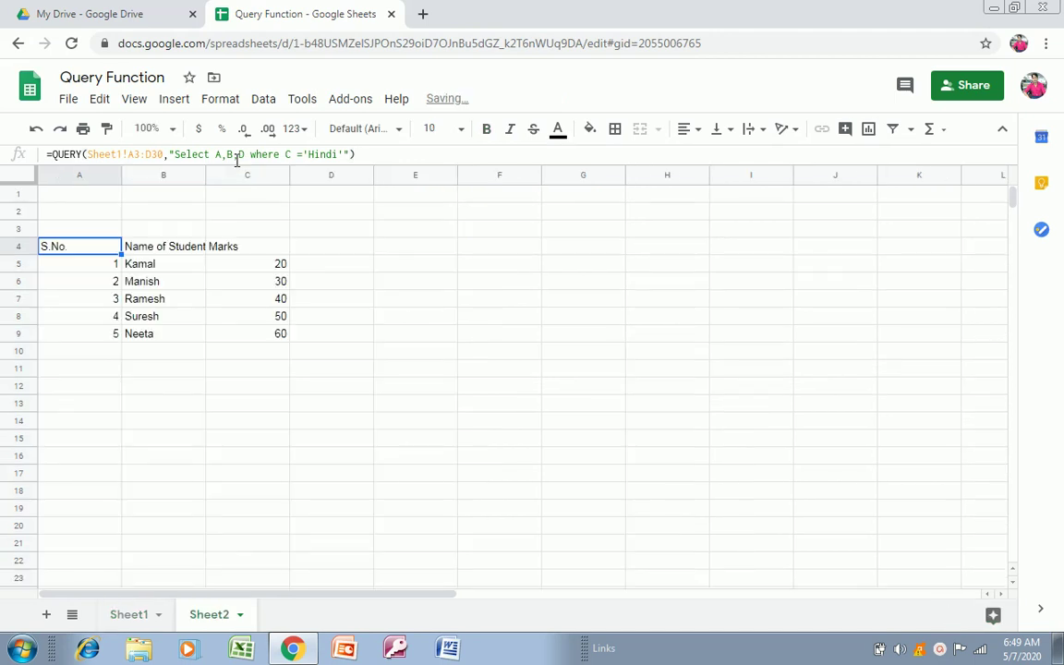
key("Down")
key("Up")
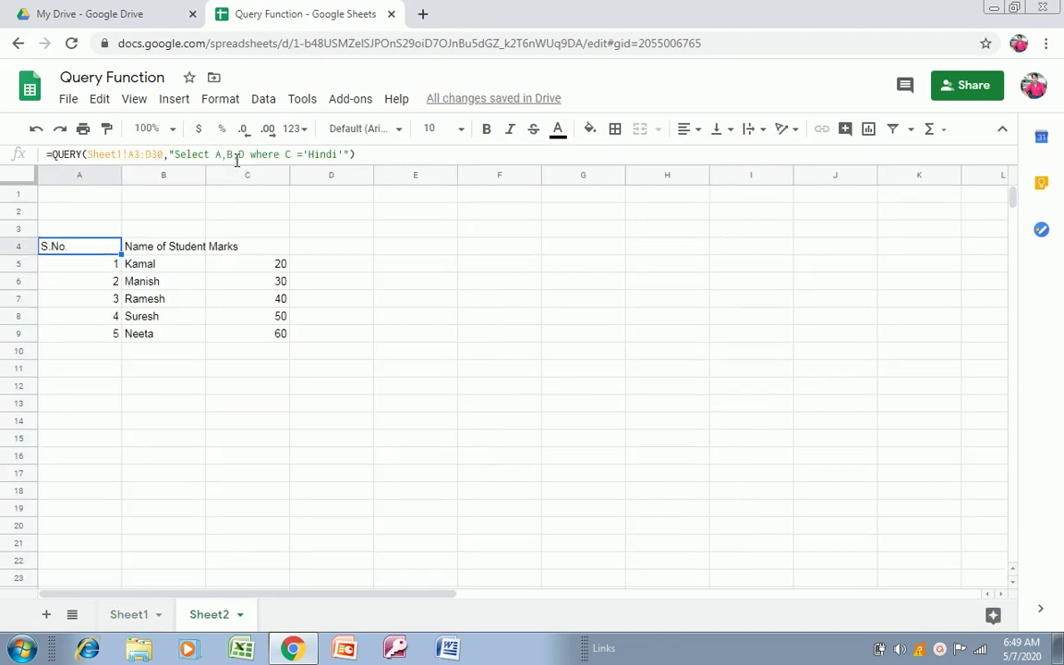
key("Right")
key("Down")
key("Right")
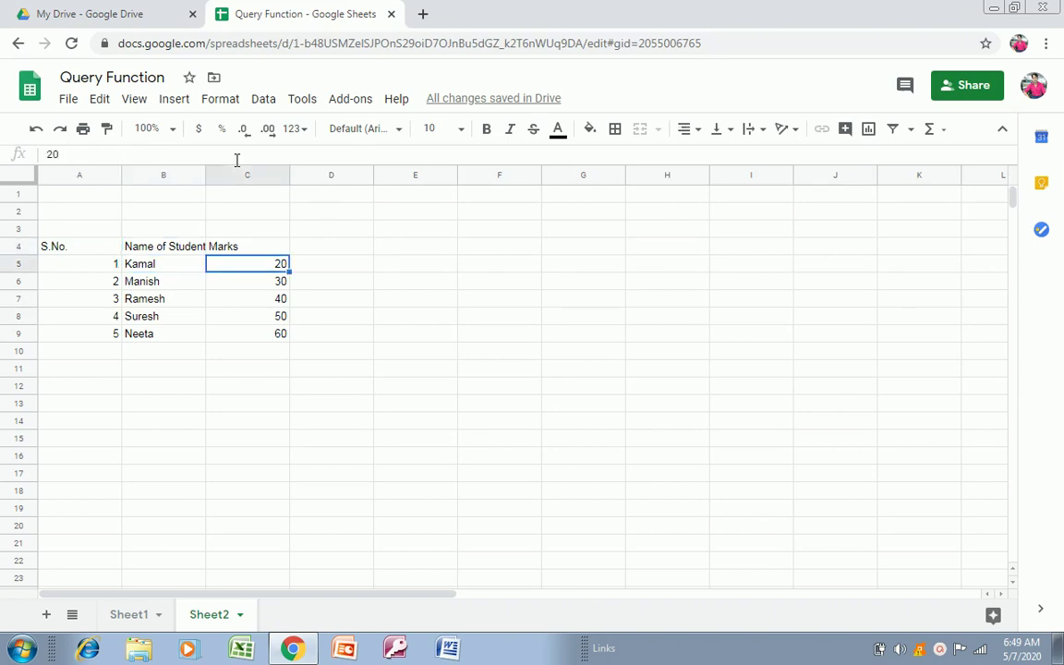
key("Left")
Step: Center-align the whole results table A4:C9
key("shift+Down")
key("shift+Down")
key("shift+Down")
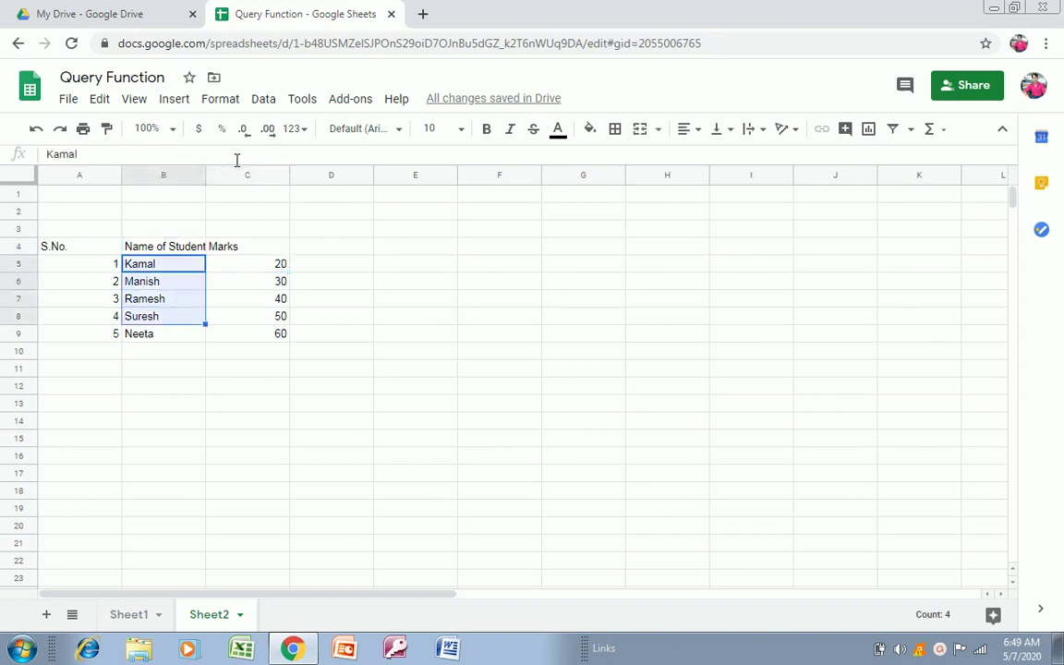
key("Up")
key("Left")
key("shift+Right")
key("shift+Right")
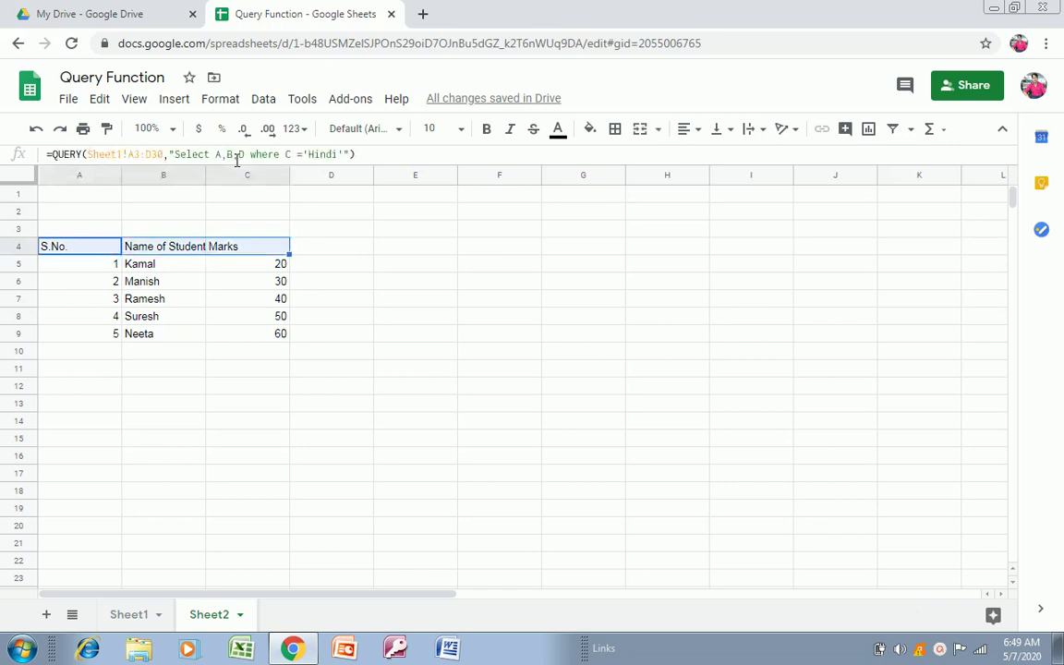
key("shift+Down")
key("shift+Down")
key("shift+Down")
key("shift+Down")
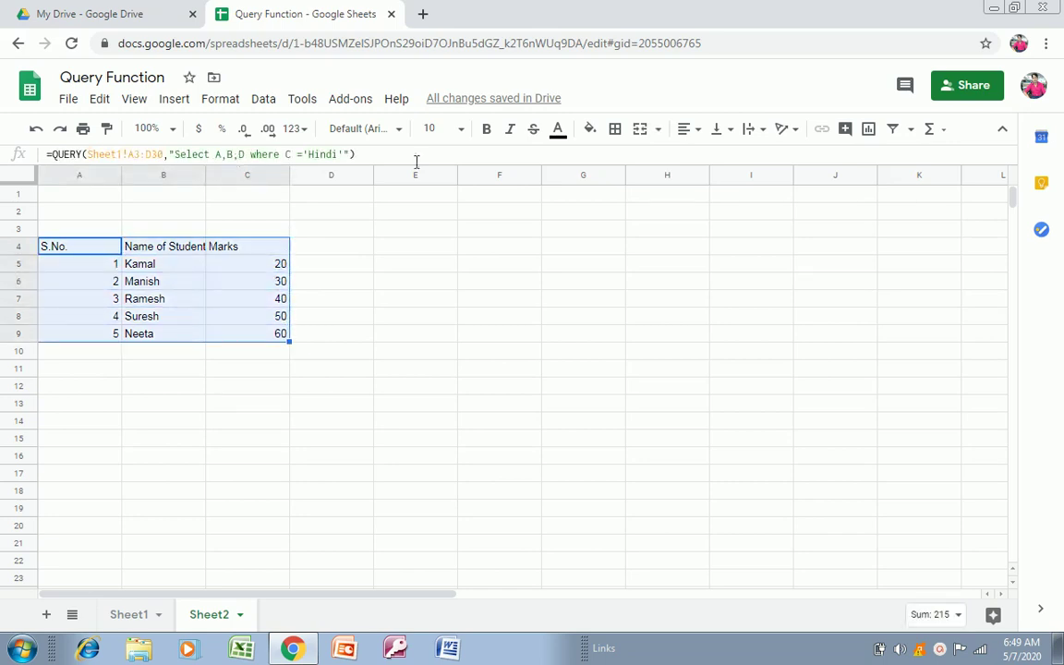
left_click(685, 131)
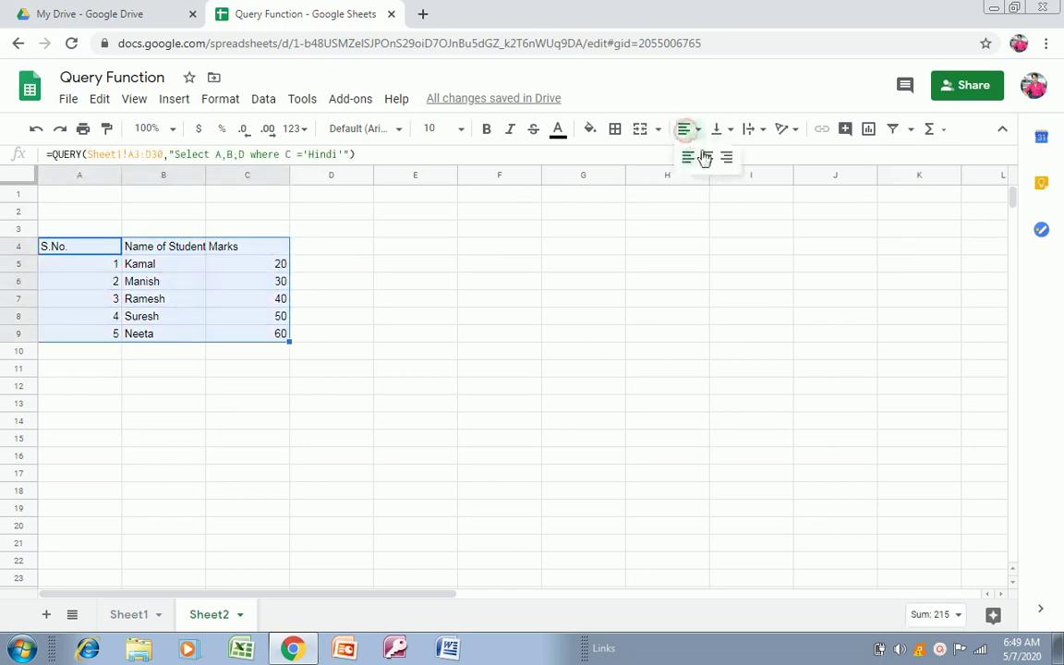
left_click(707, 157)
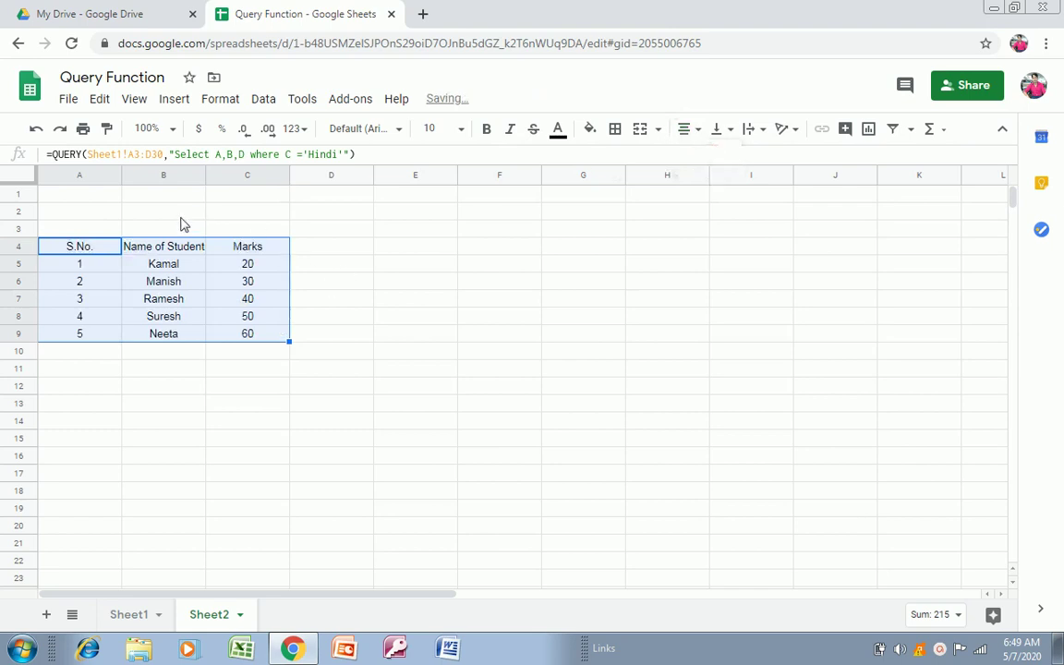
left_click(140, 245)
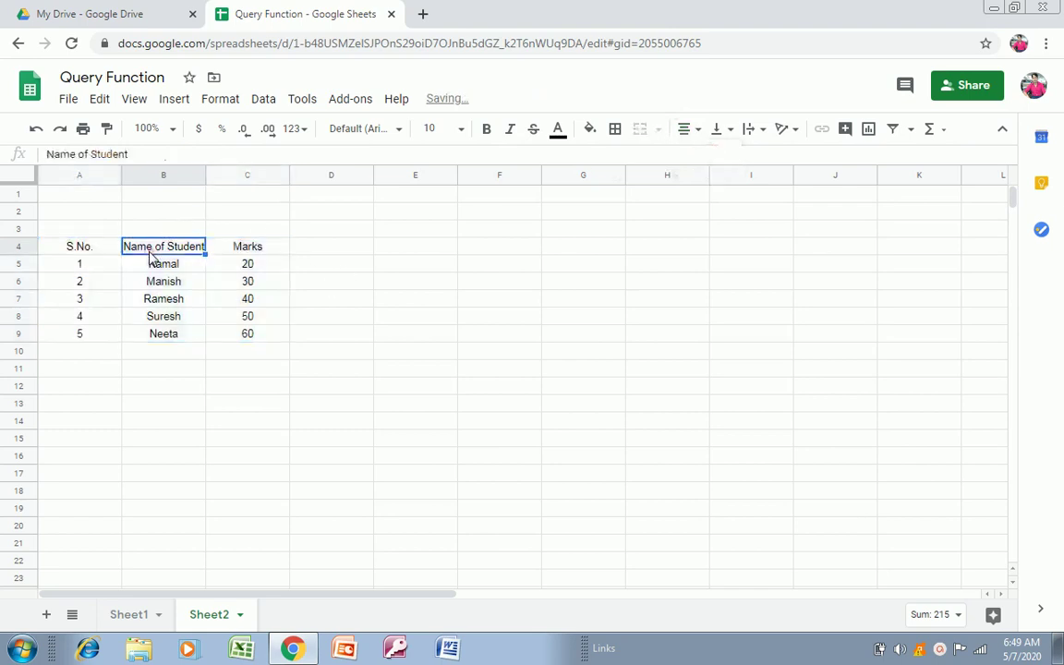
left_click(126, 614)
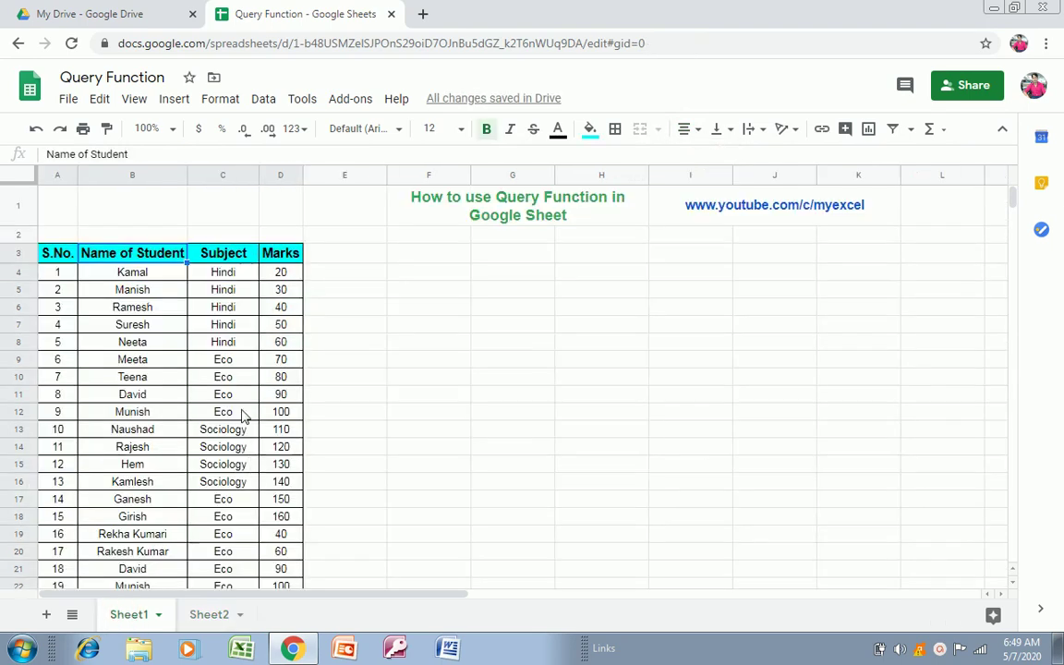
Step: Fill the Hindi rows A4:D8 on Sheet1 bright green
left_click(222, 277)
key("Left")
key("Left")
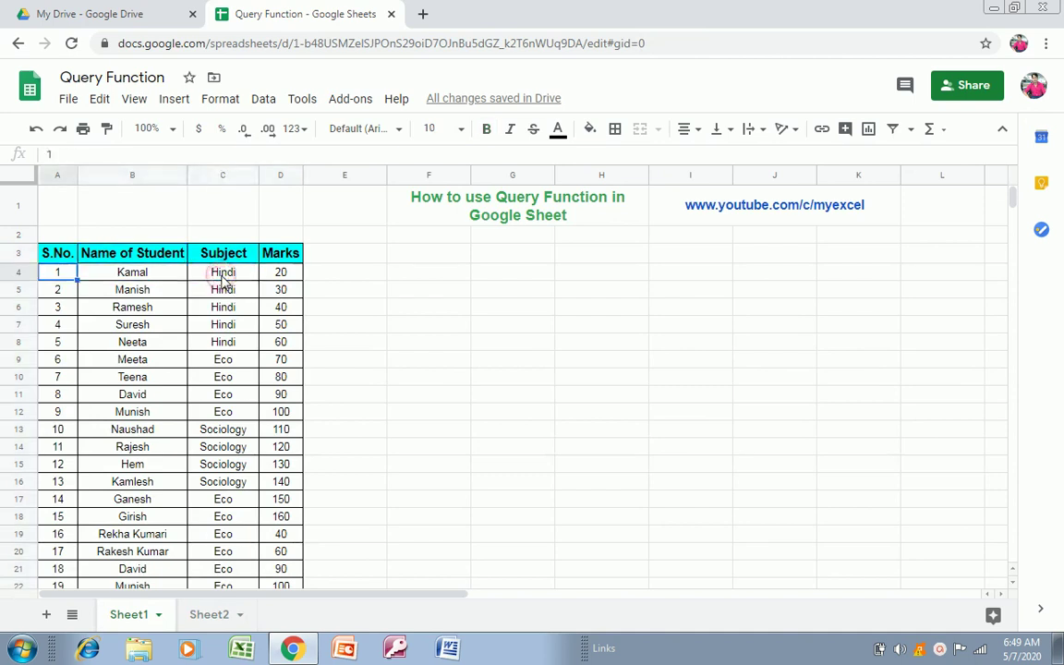
key("shift+Down")
key("shift+Down")
key("shift+Down")
key("shift+Down")
key("shift+Right")
key("shift+Right")
key("shift+Right")
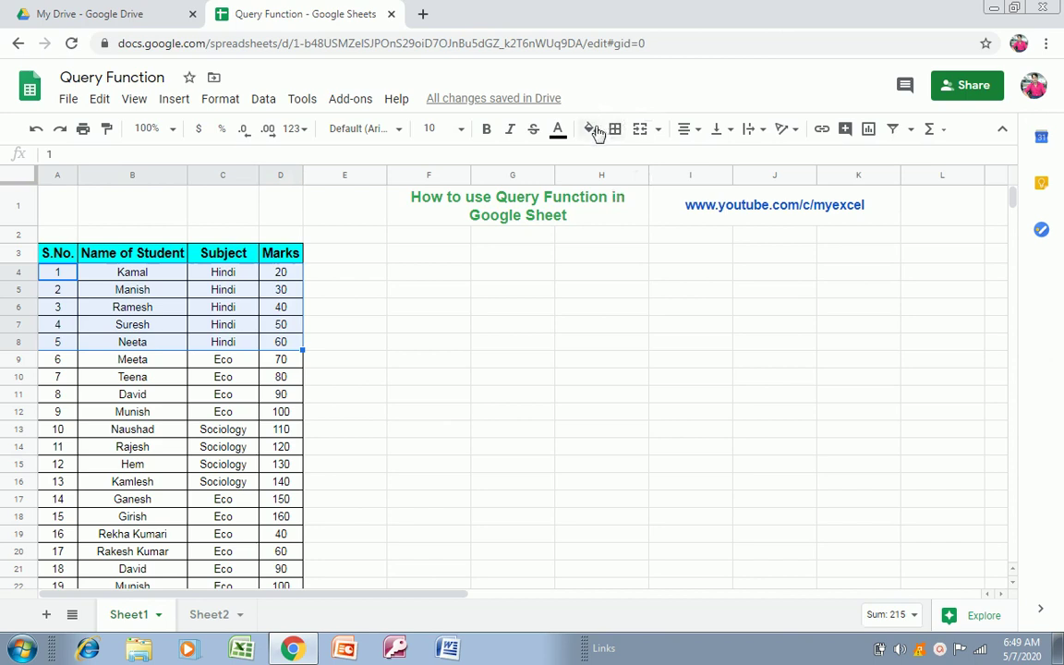
left_click(591, 129)
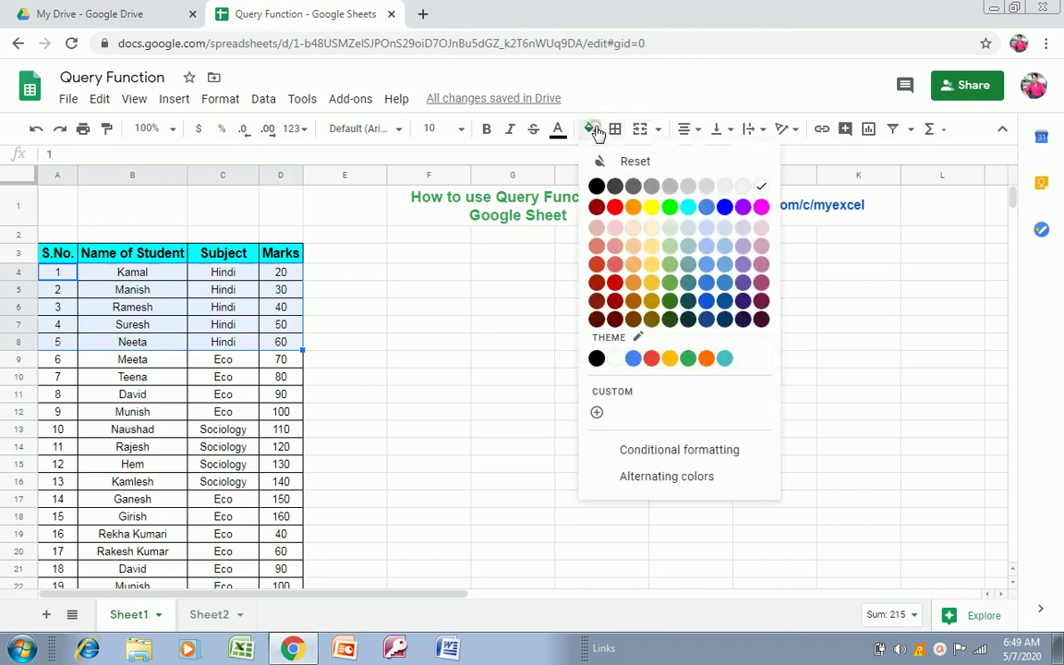
left_click(670, 207)
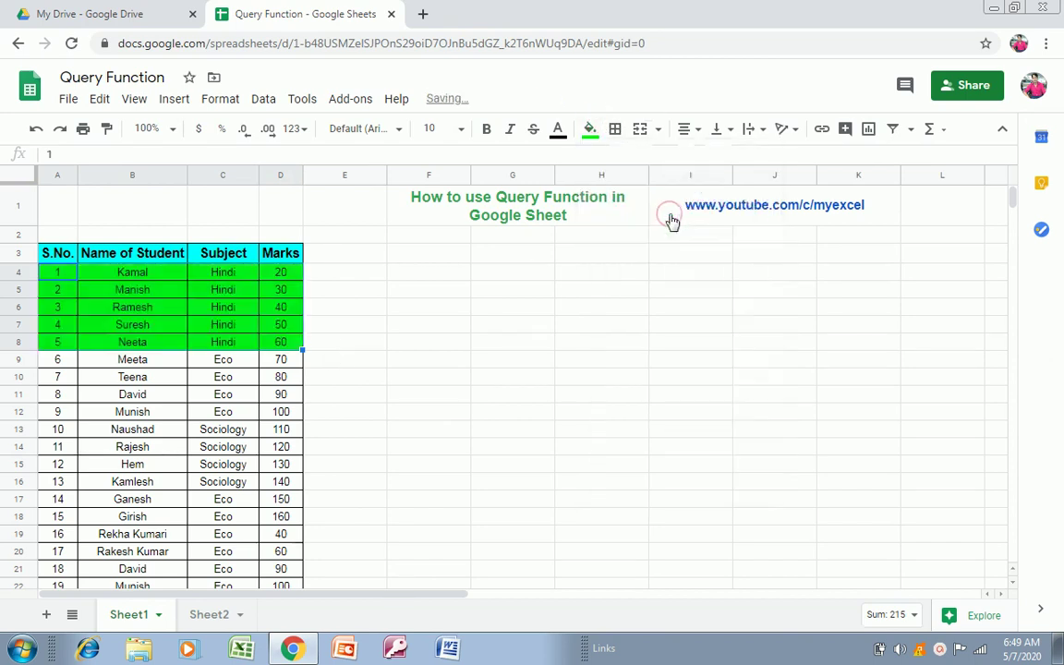
left_click(138, 377)
Step: Check the end of the data, then reselect the green rows A4:D8 to compare with Sheet2
key("Down")
key("Down")
key("ctrl+Down")
key("Down")
key("Down")
key("Down")
key("Up")
key("Up")
key("Up")
key("Up")
key("Up")
key("ctrl+Up")
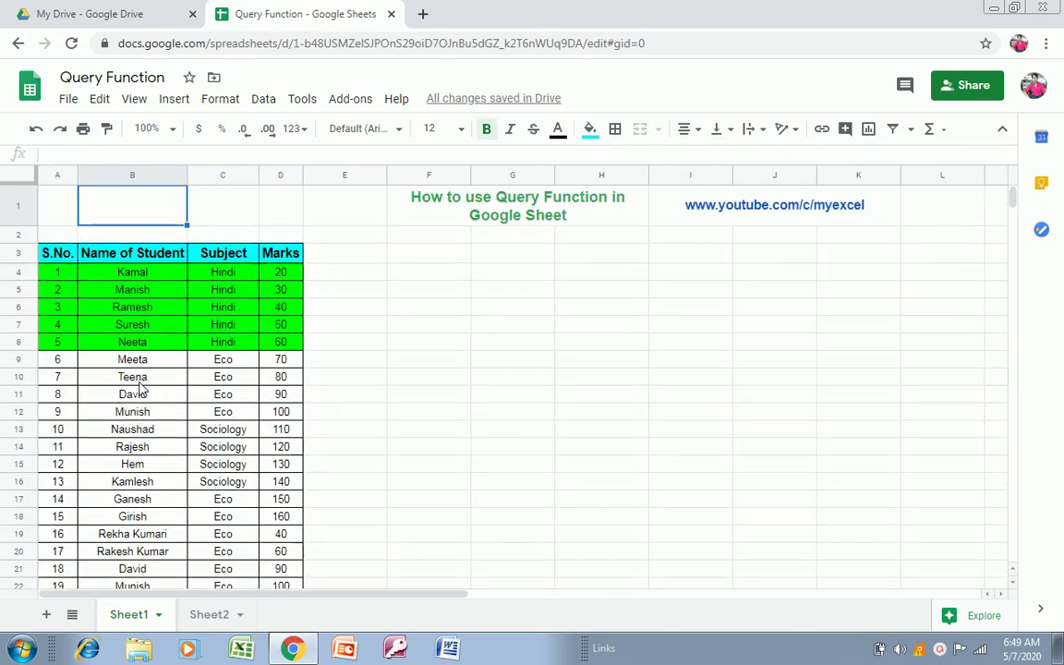
key("Down")
key("Left")
key("shift+Down")
key("shift+Down")
key("shift+Down")
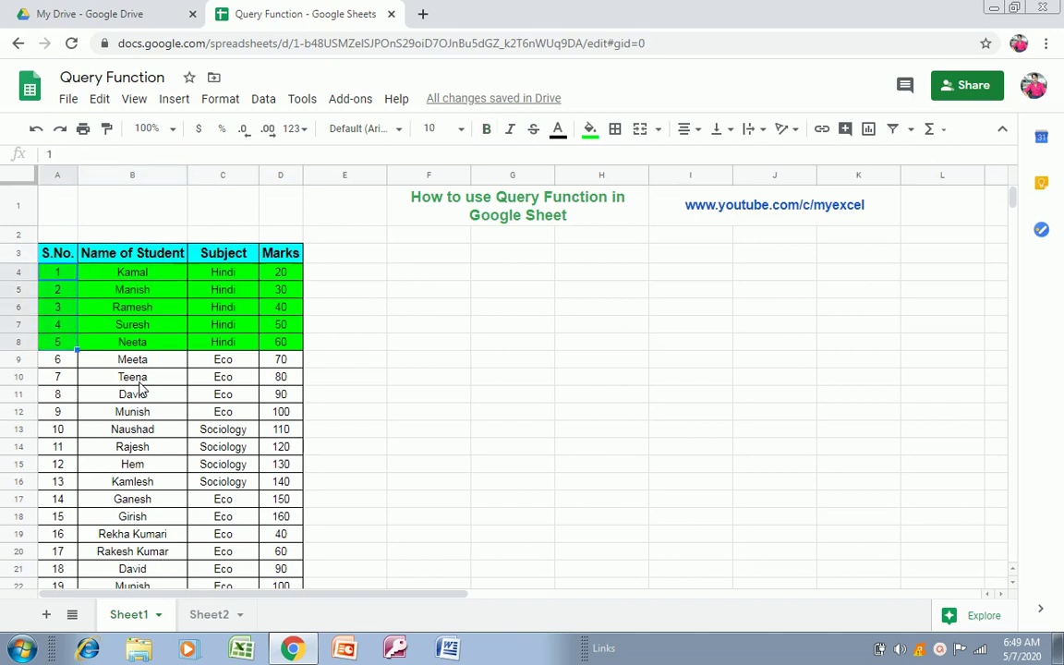
key("shift+Right")
key("shift+Right")
key("shift+Right")
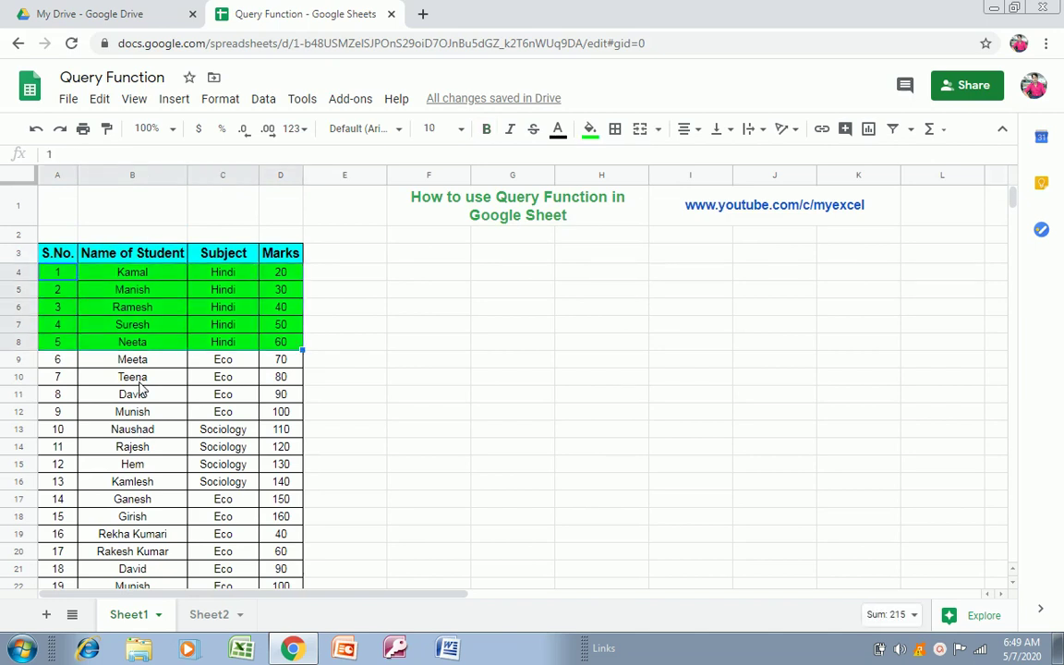
left_click(198, 612)
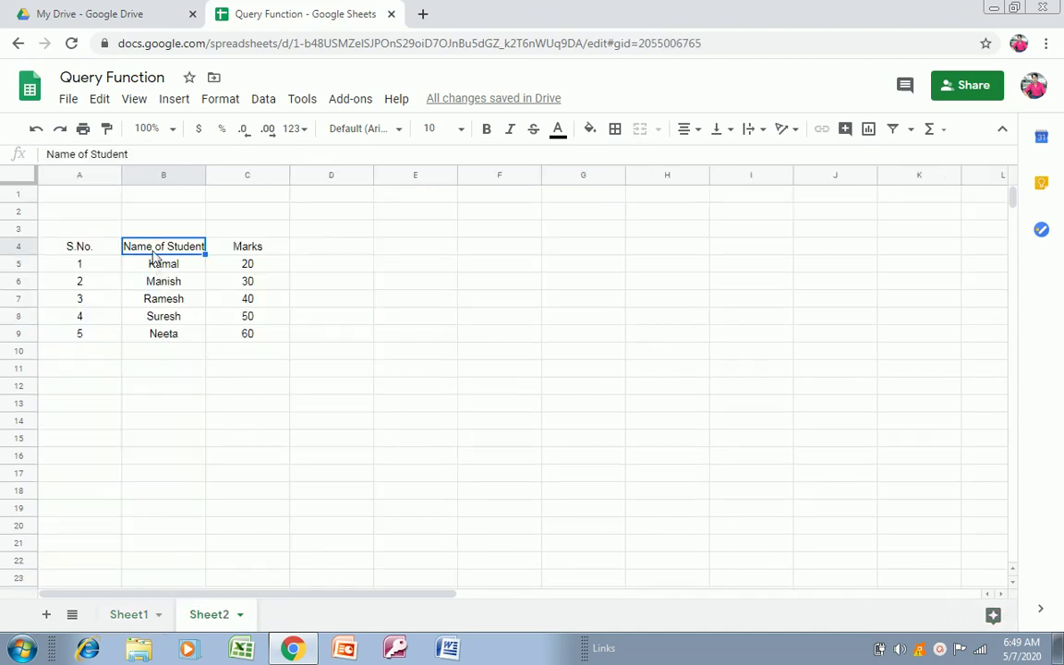
Step: Compare Sheet1's S.No., Name of Student and Marks headers with Sheet2's query result, ending on Sheet1
key("Left")
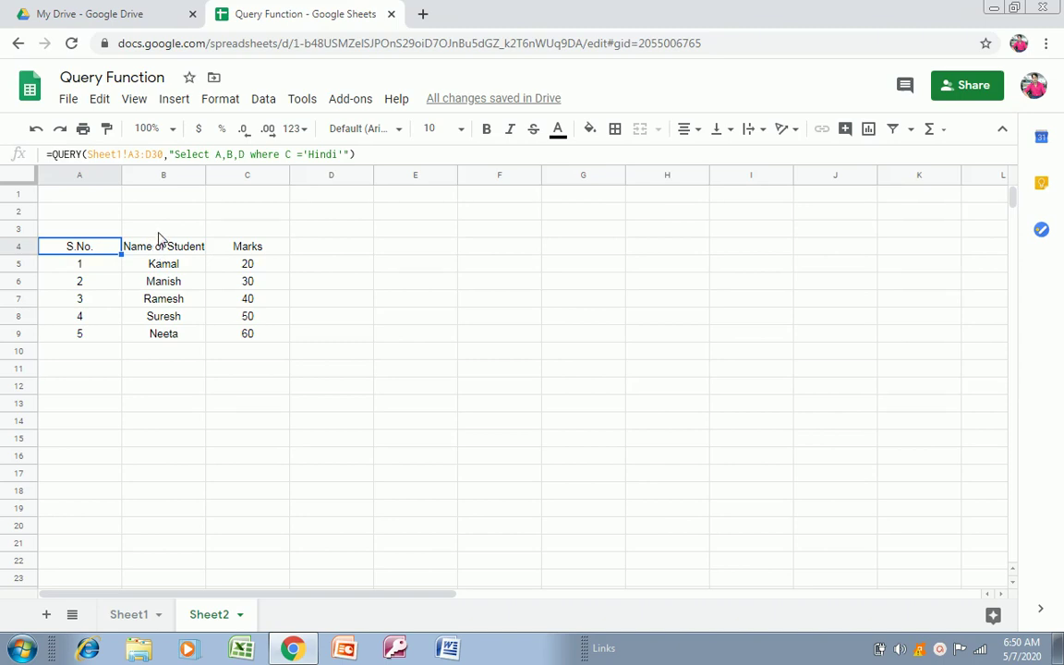
double_click(126, 617)
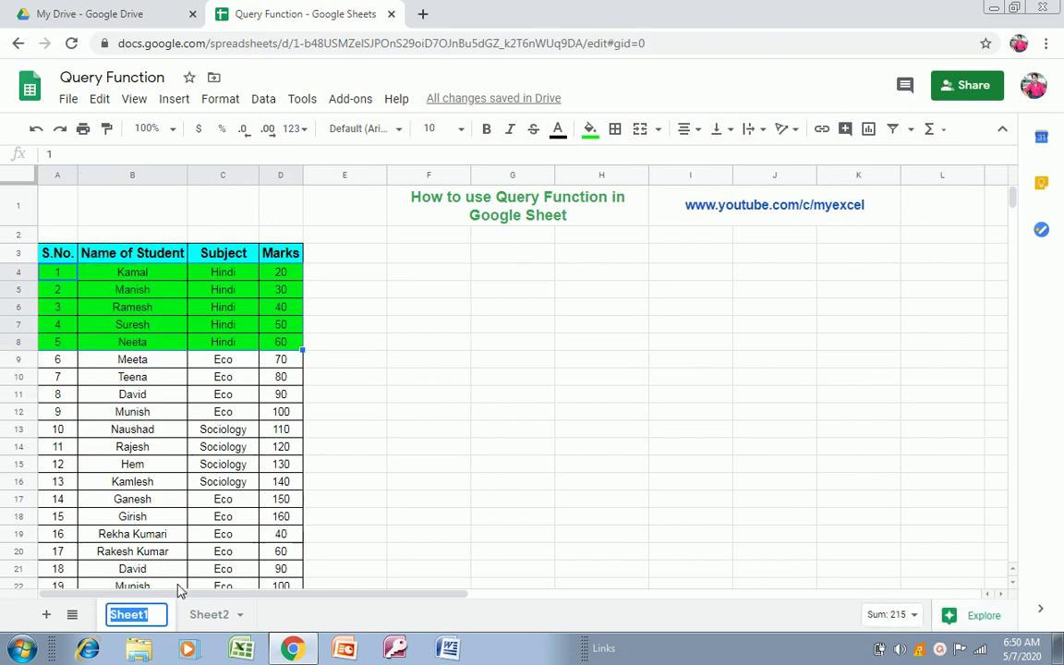
left_click(201, 615)
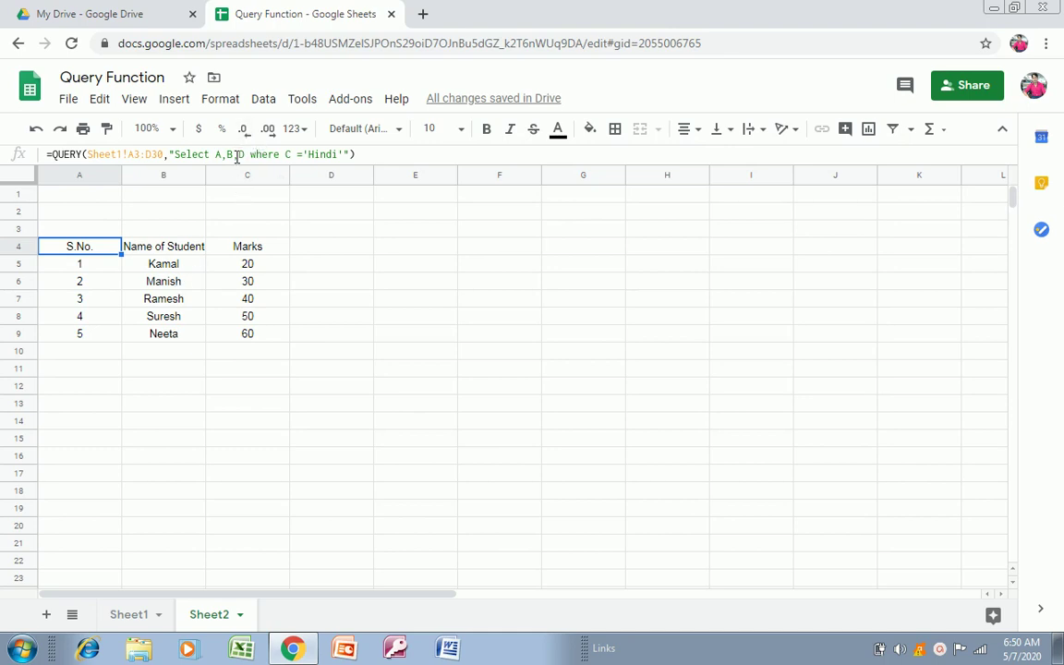
left_click(129, 613)
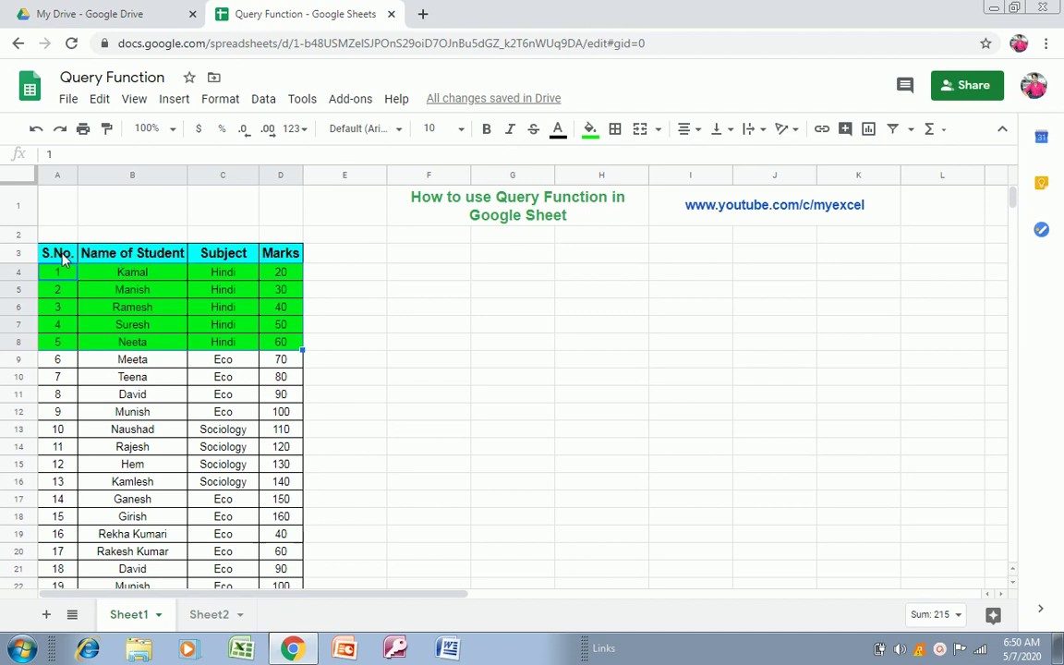
left_click(63, 259)
left_click(105, 260)
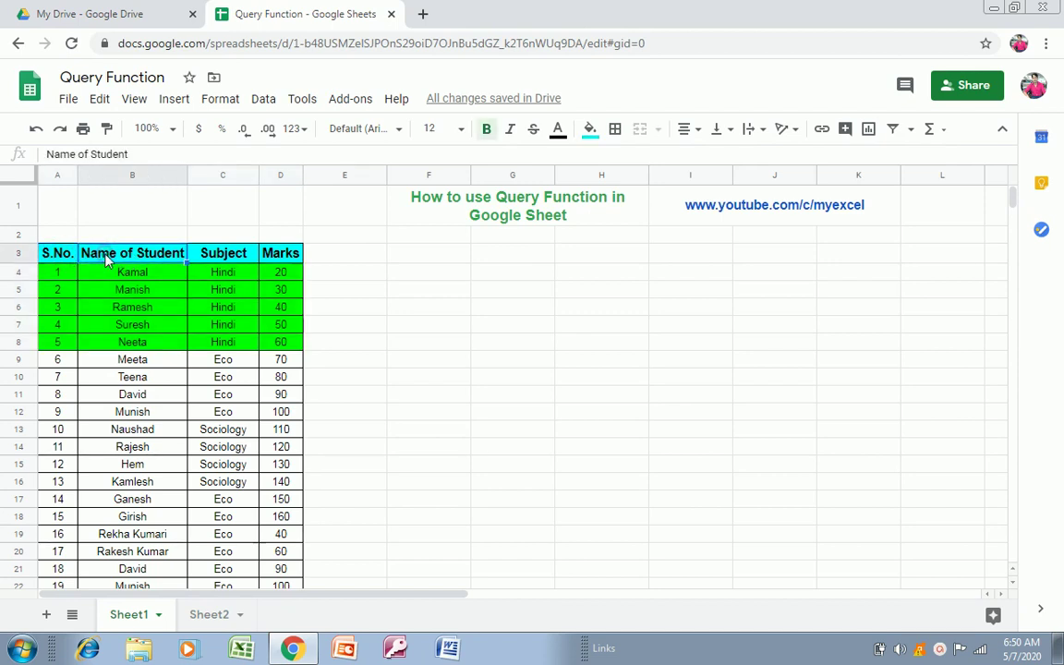
left_click(289, 259)
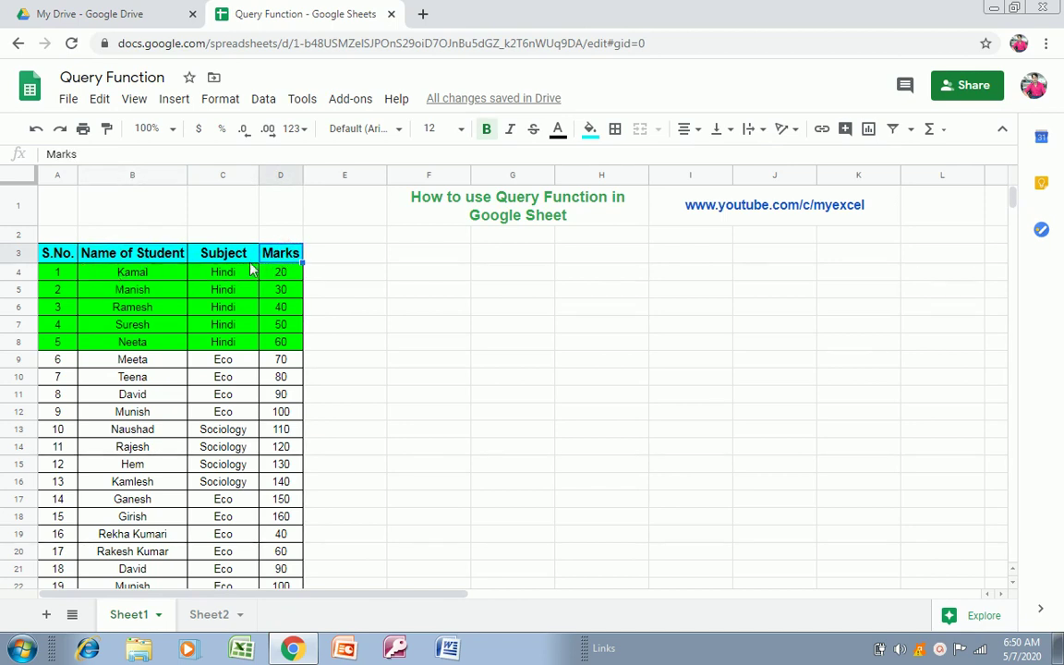
left_click(207, 614)
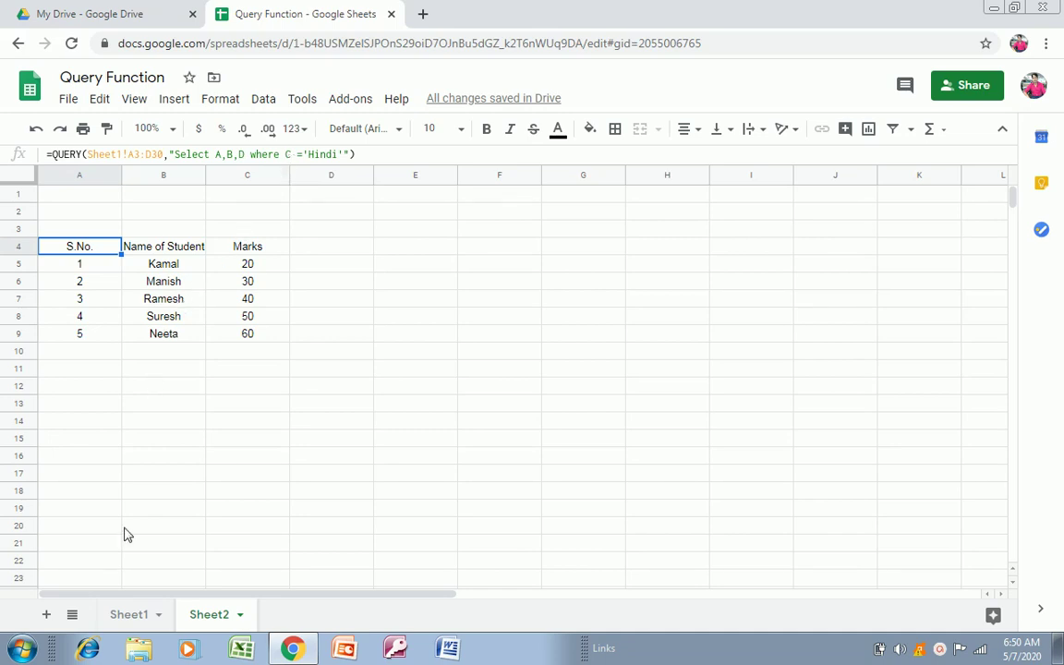
left_click(129, 616)
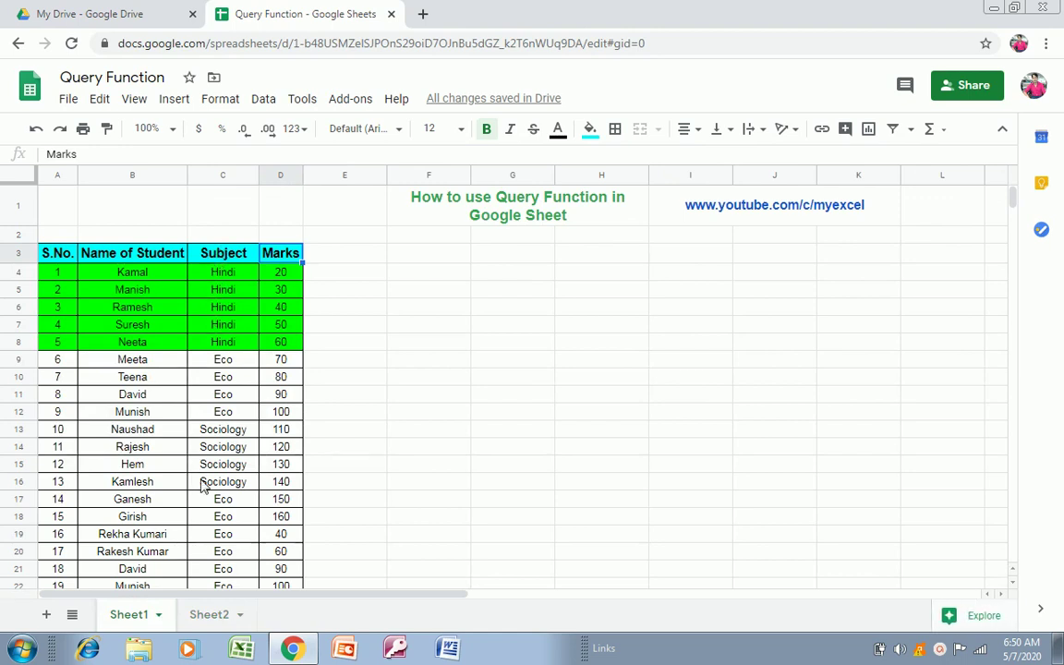
Step: Compare Sheet2's Hindi results with Sheet1, then open A4's QUERY formula for editing
left_click(209, 619)
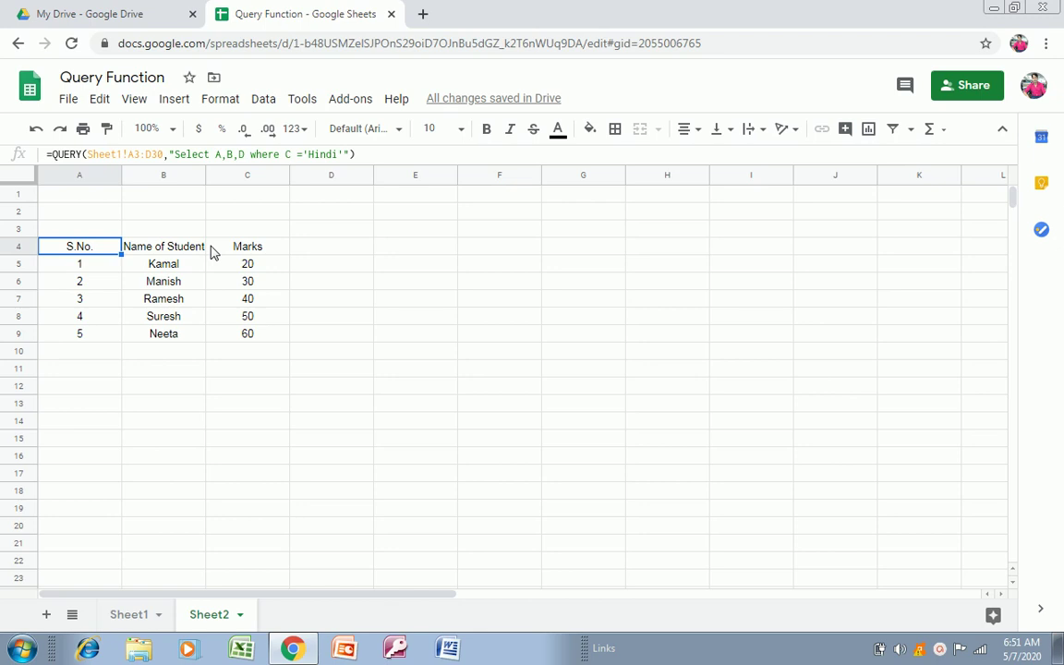
left_click(137, 614)
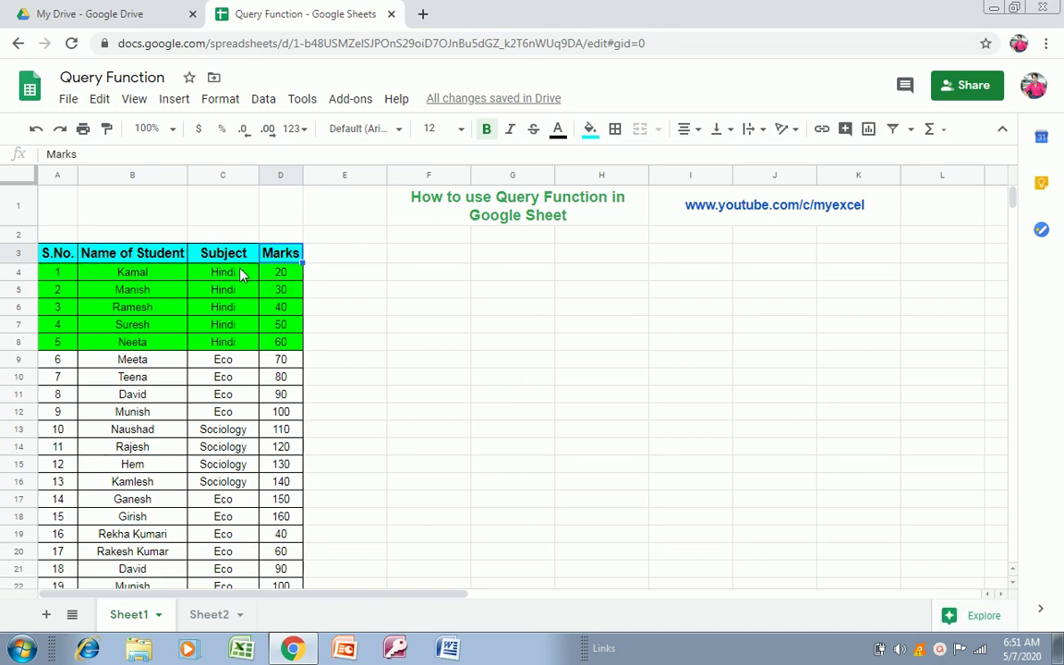
left_click(199, 615)
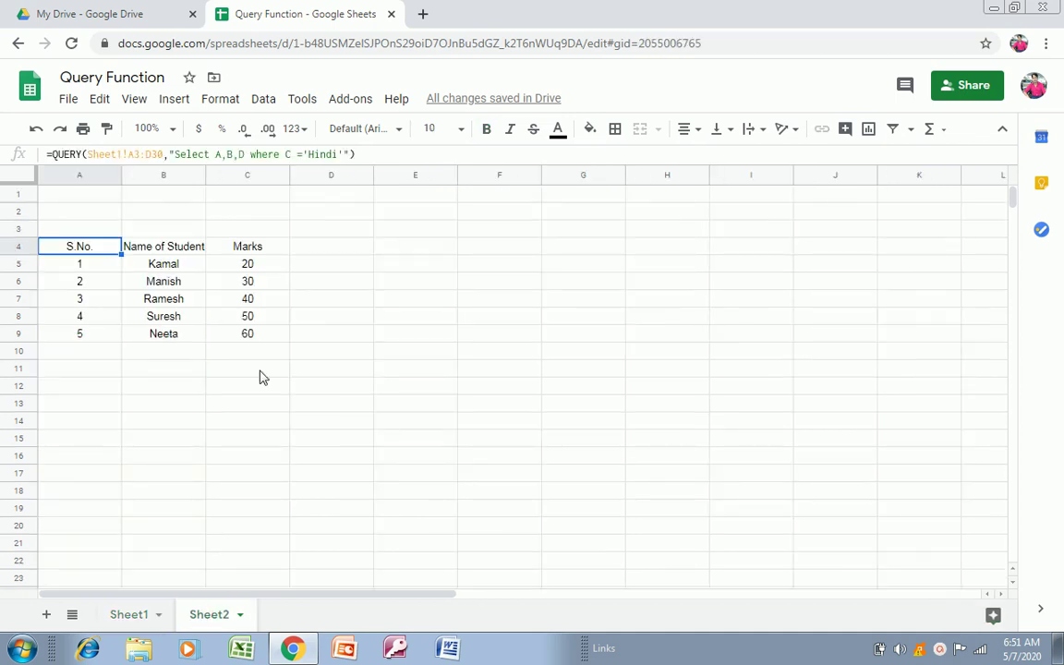
key("F2")
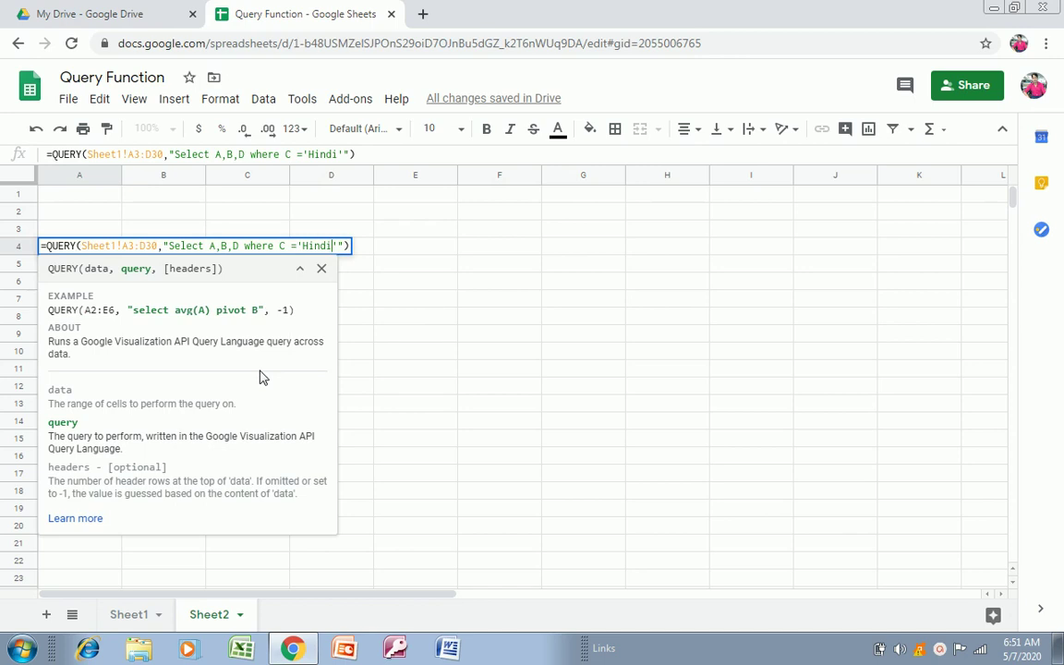
Step: Change the query filter from 'Hindi' to 'Eco' and commit it
type("Eco")
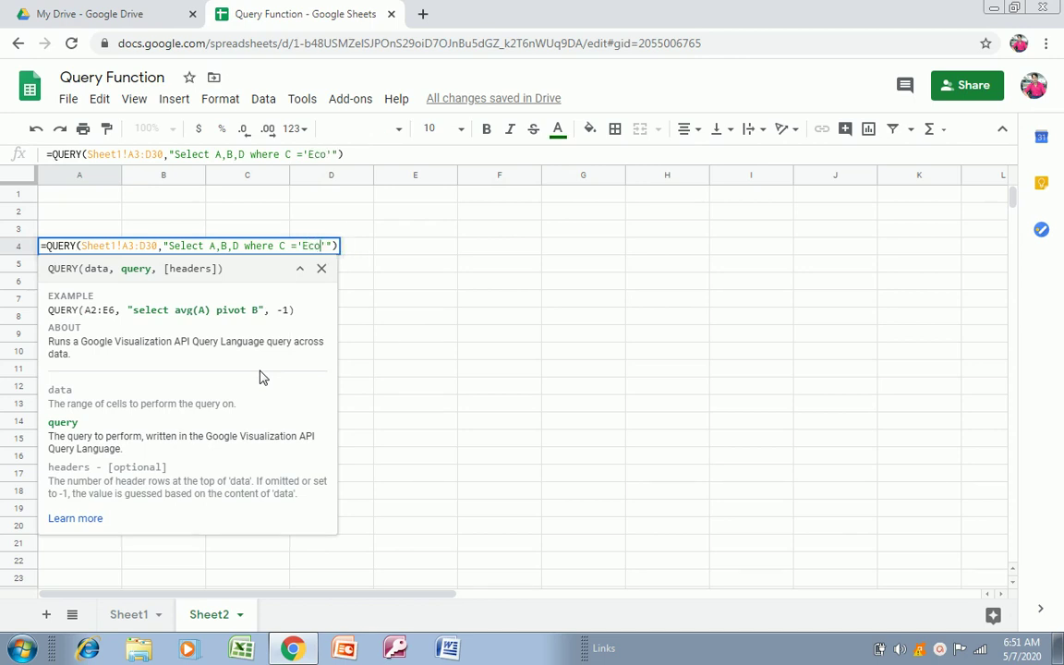
key("Return")
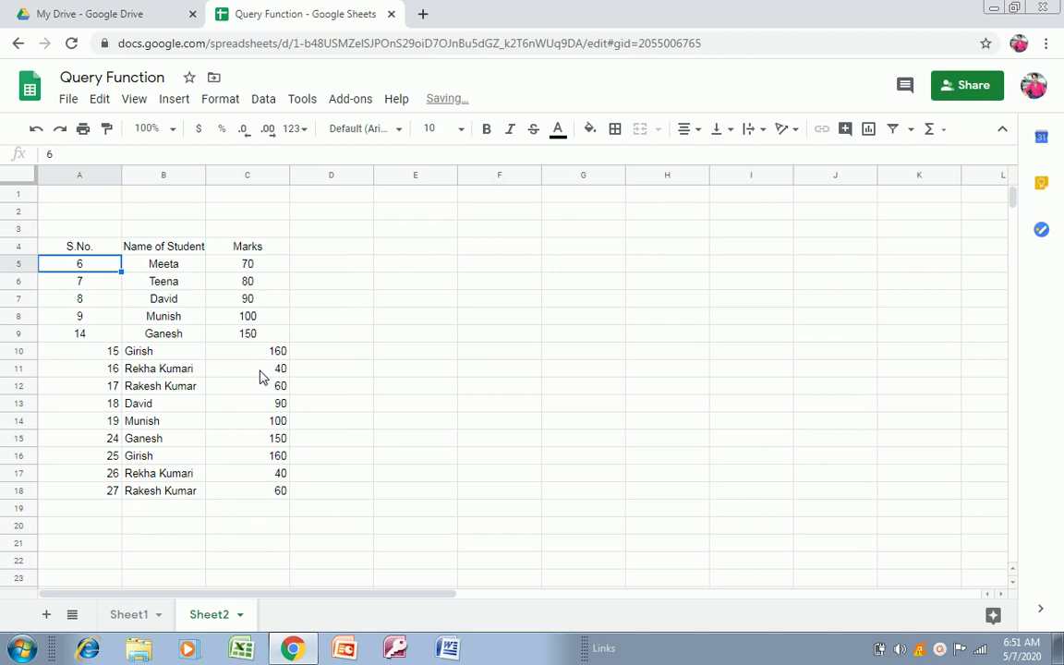
key("Up")
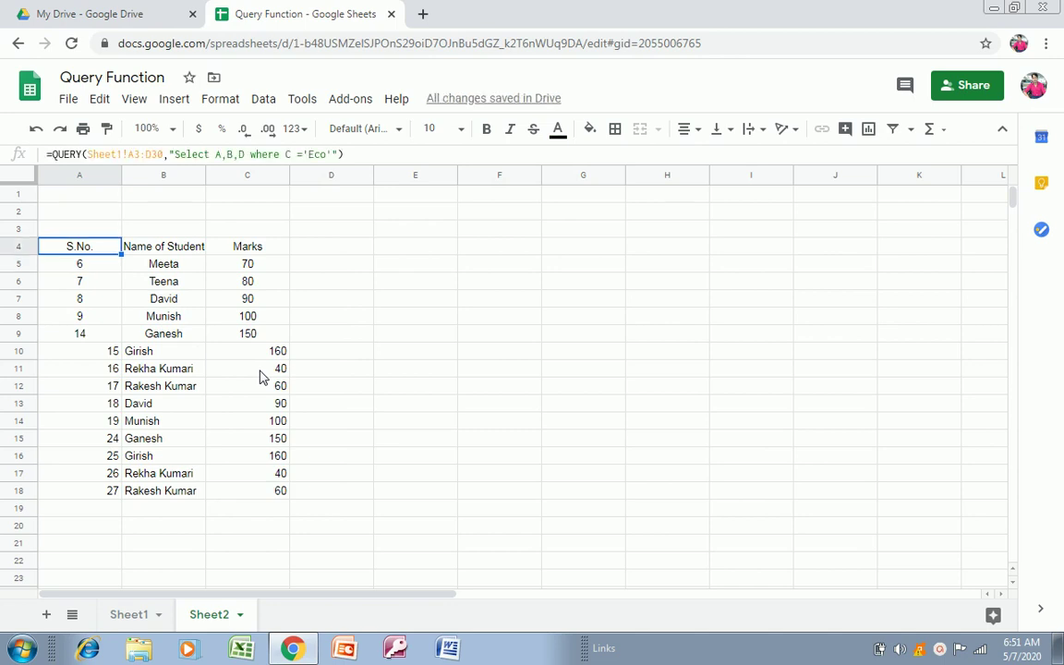
key("Right")
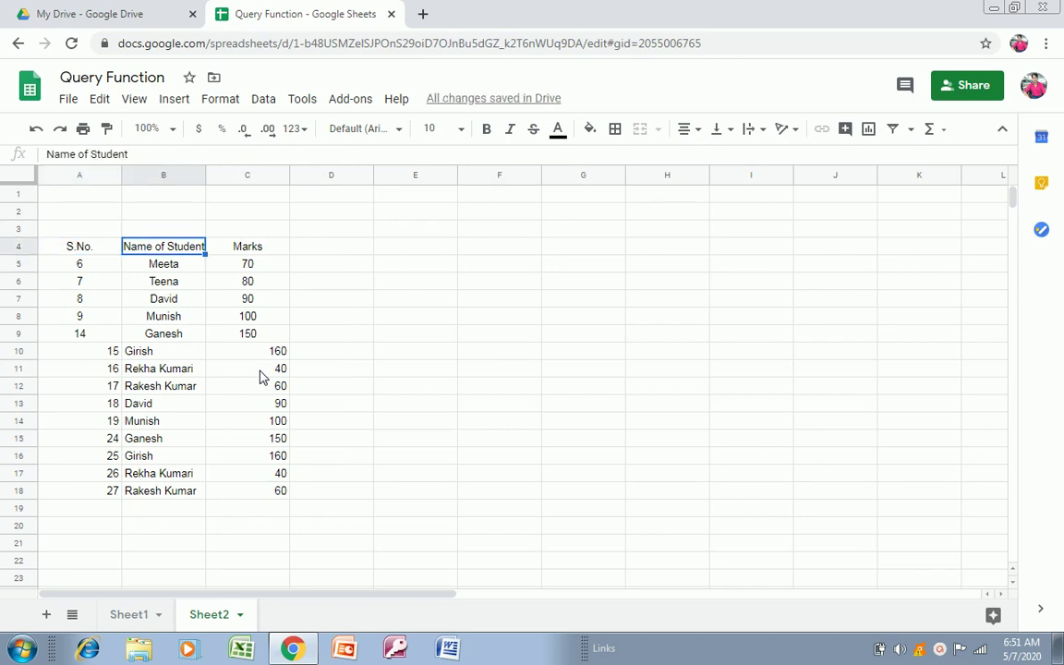
key("Left")
key("Right")
key("Down")
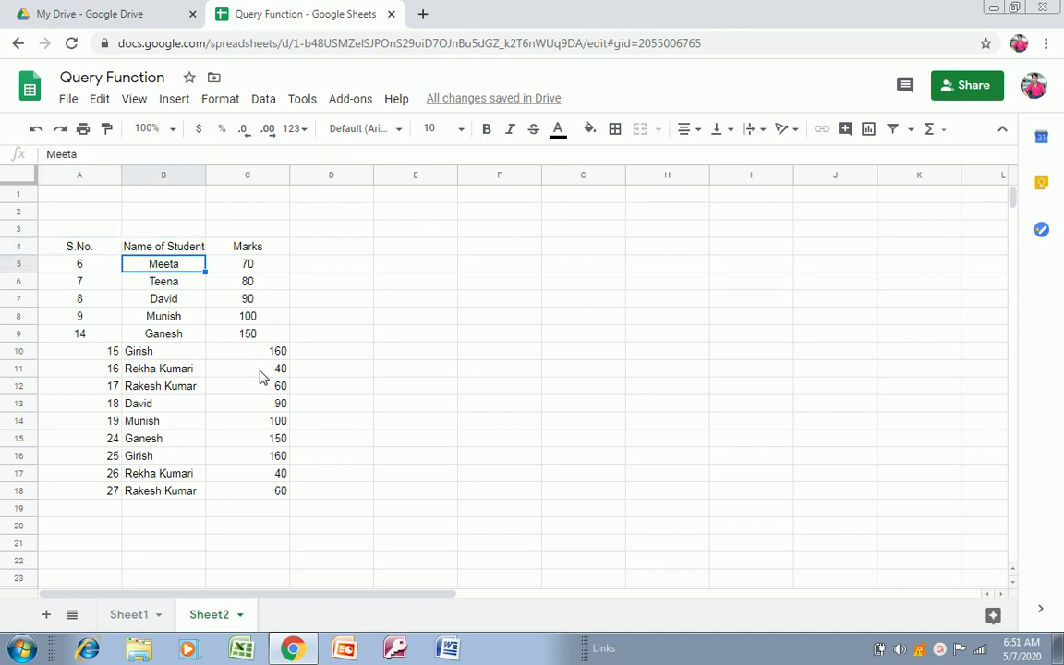
key("Left")
Step: Center-align the Eco result rows A5:C18 and copy them
key("shift+Down")
key("shift+Down")
key("shift+Down")
key("shift+Down")
key("shift+Down")
key("shift+Down")
key("shift+Down")
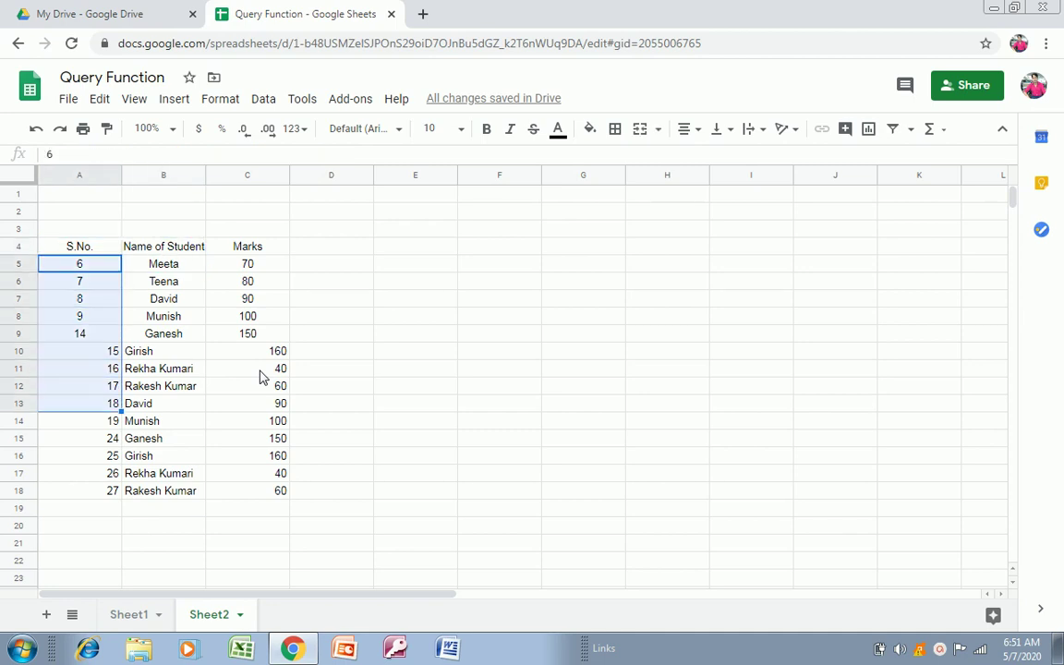
key("shift+Down")
key("shift+Down")
key("shift+Down")
key("shift+Down")
key("shift+Right")
key("shift+Right")
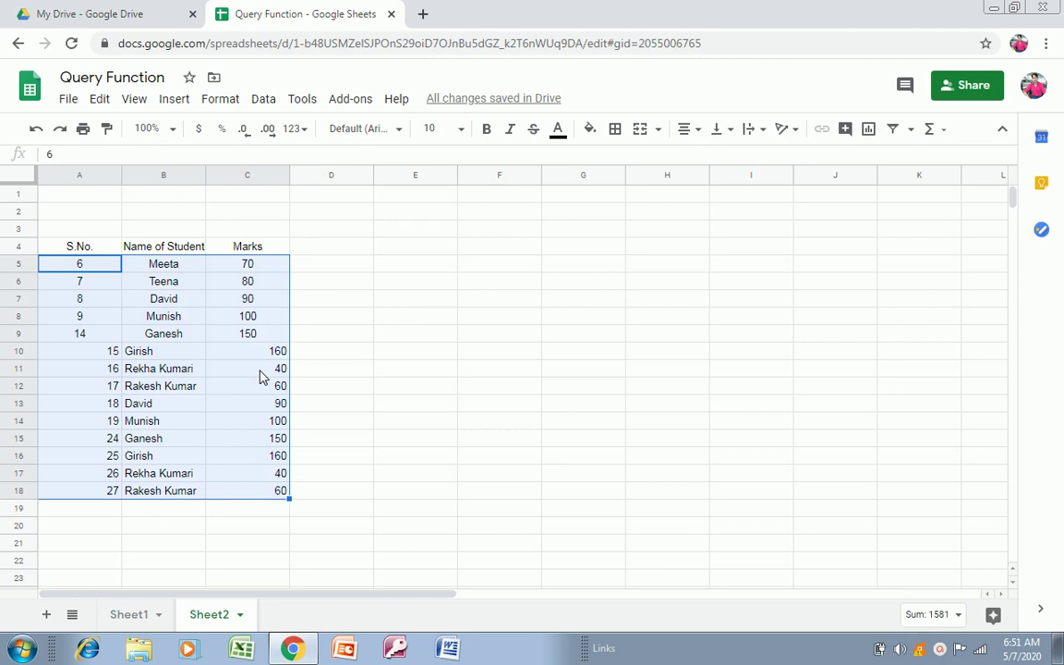
left_click(685, 137)
left_click(708, 158)
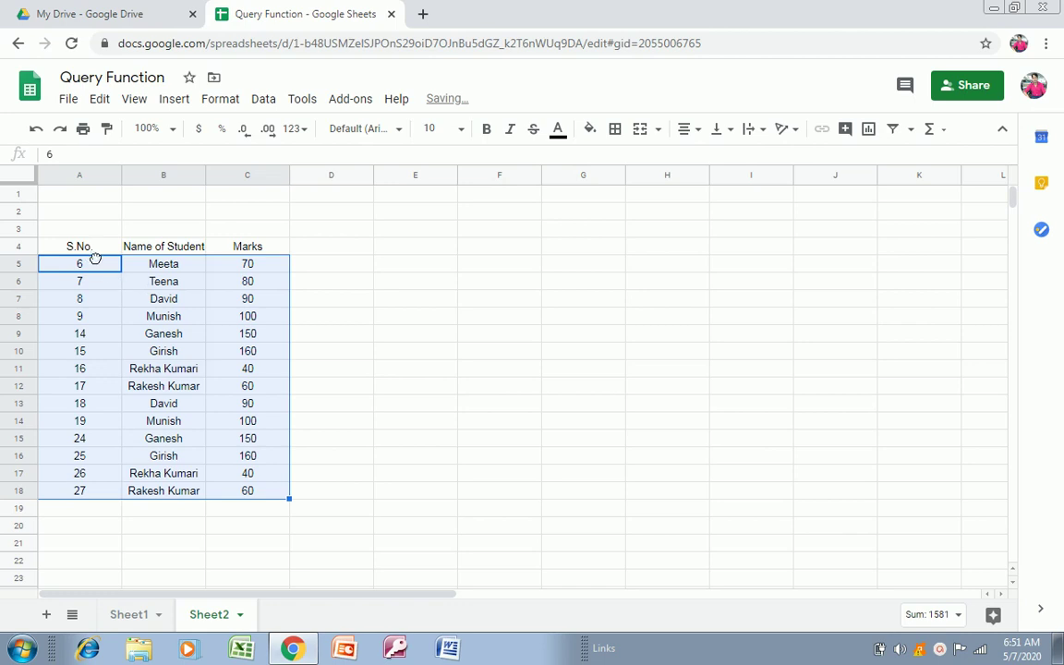
key("ctrl+c")
Step: Select the S.No. values A5:A18 and show Count instead of Sum in the status bar
key("Down")
key("Up")
key("ctrl+shift+Down")
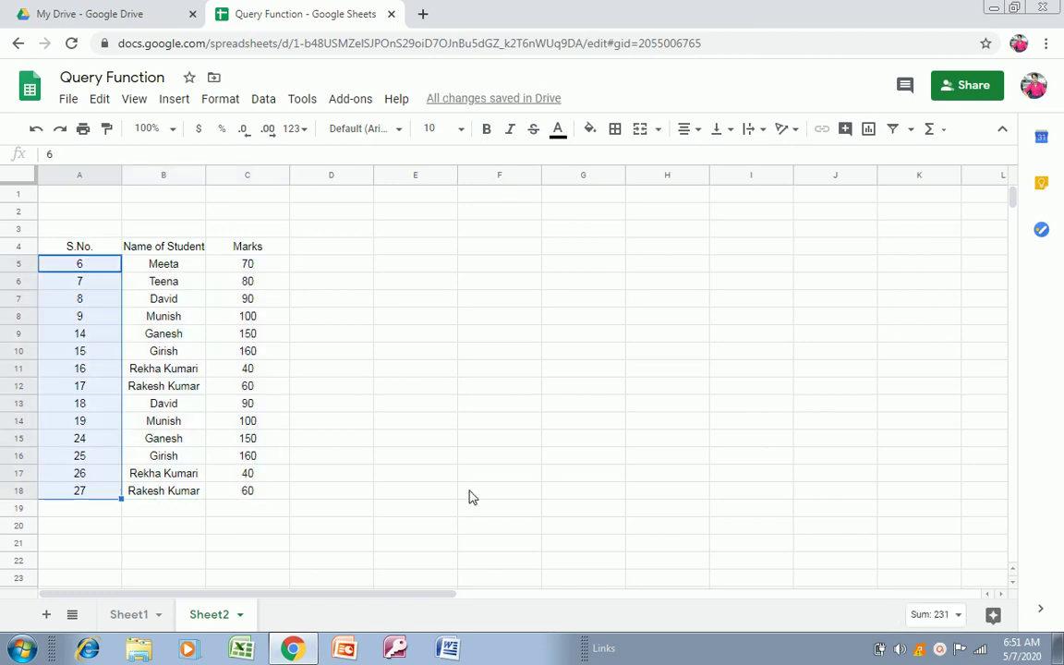
left_click(931, 616)
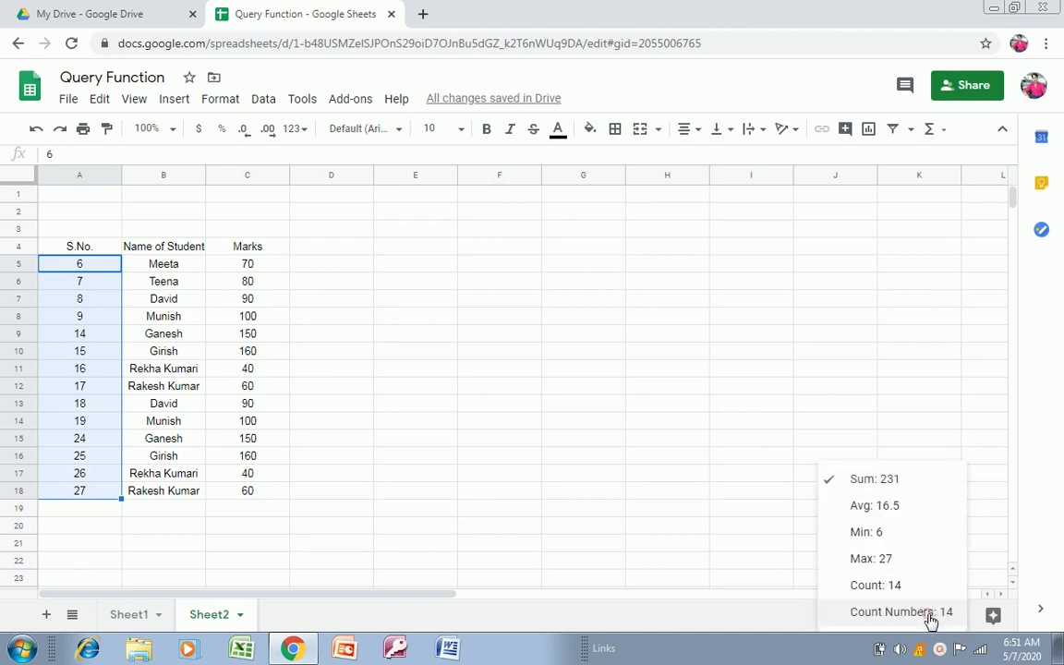
left_click(858, 587)
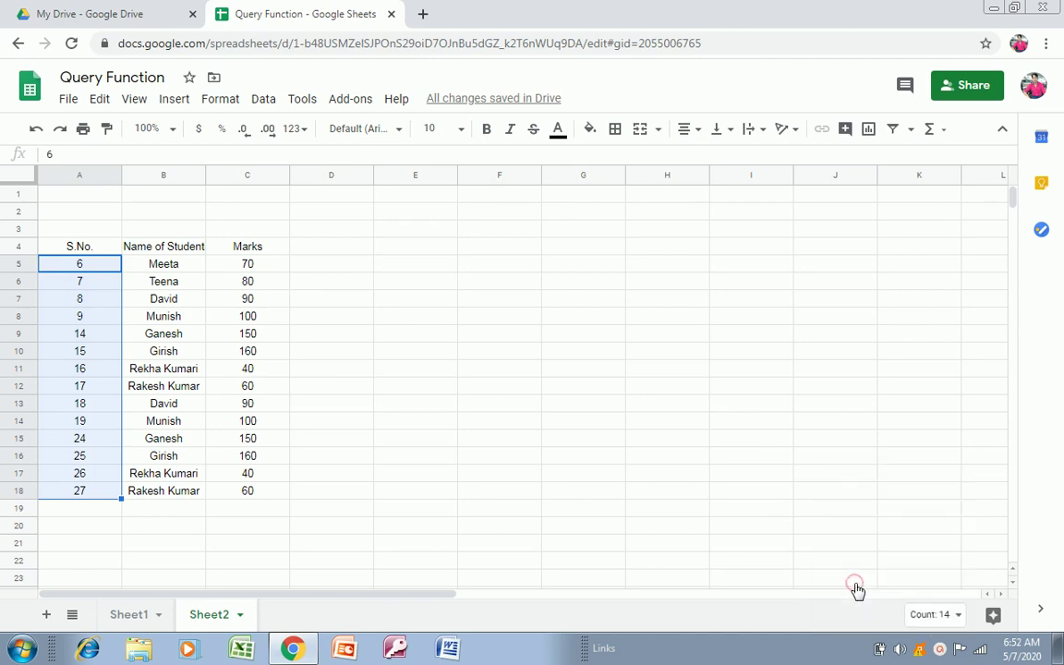
left_click(123, 614)
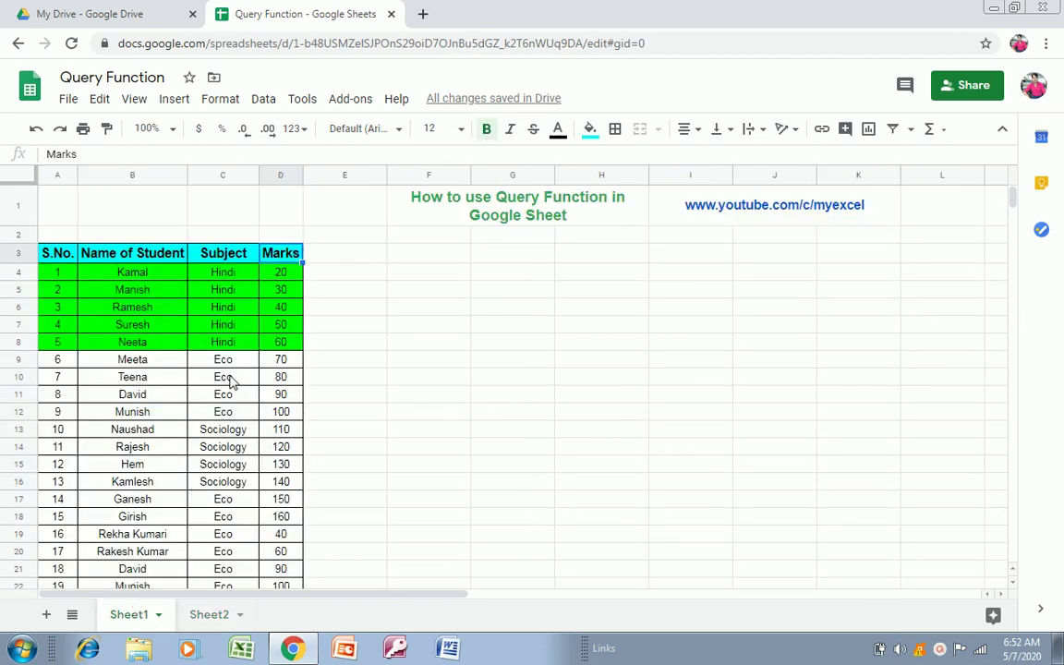
Step: Fill the Eco rows A9:D12 on Sheet1 with cyan
left_click(222, 376)
key("Up")
key("Left")
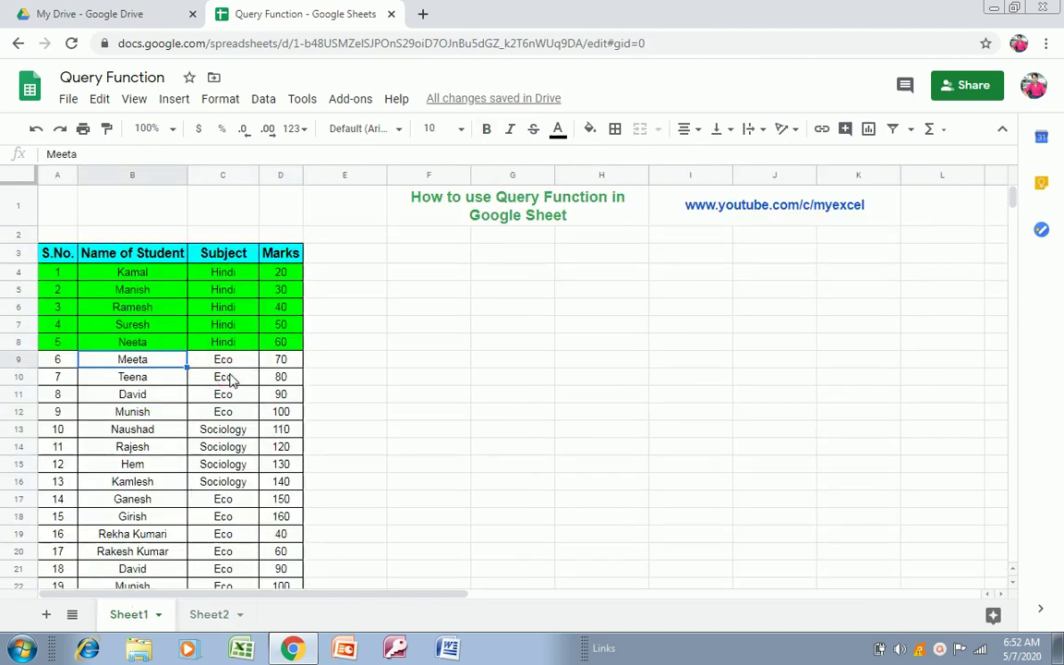
key("Left")
key("shift+Down")
key("shift+Down")
key("shift+Down")
key("shift+Right")
key("shift+Right")
key("shift+Right")
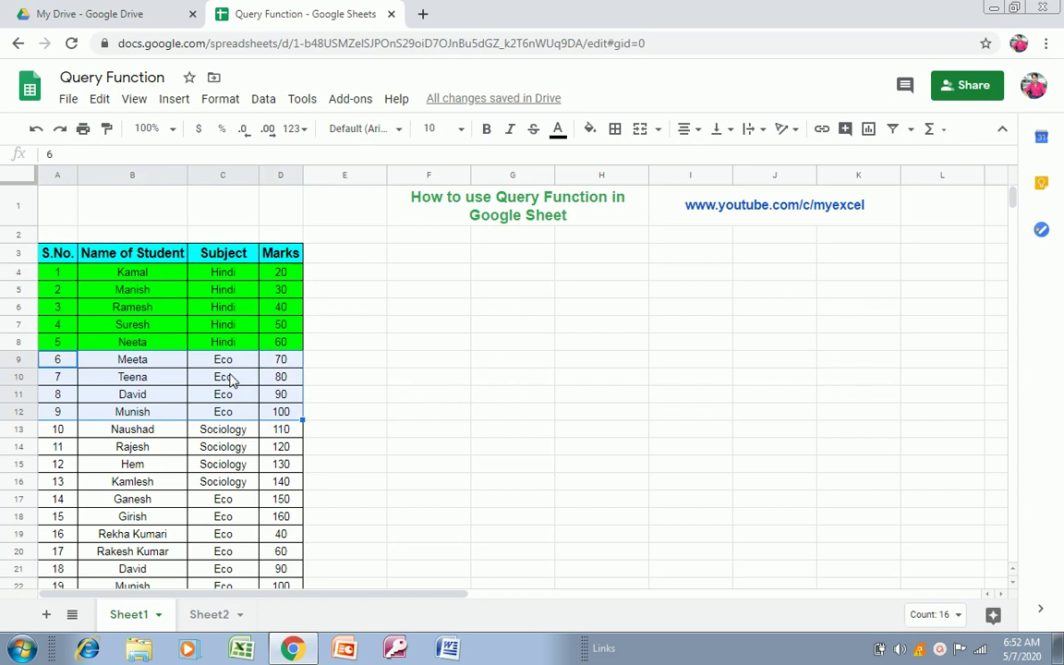
left_click(591, 131)
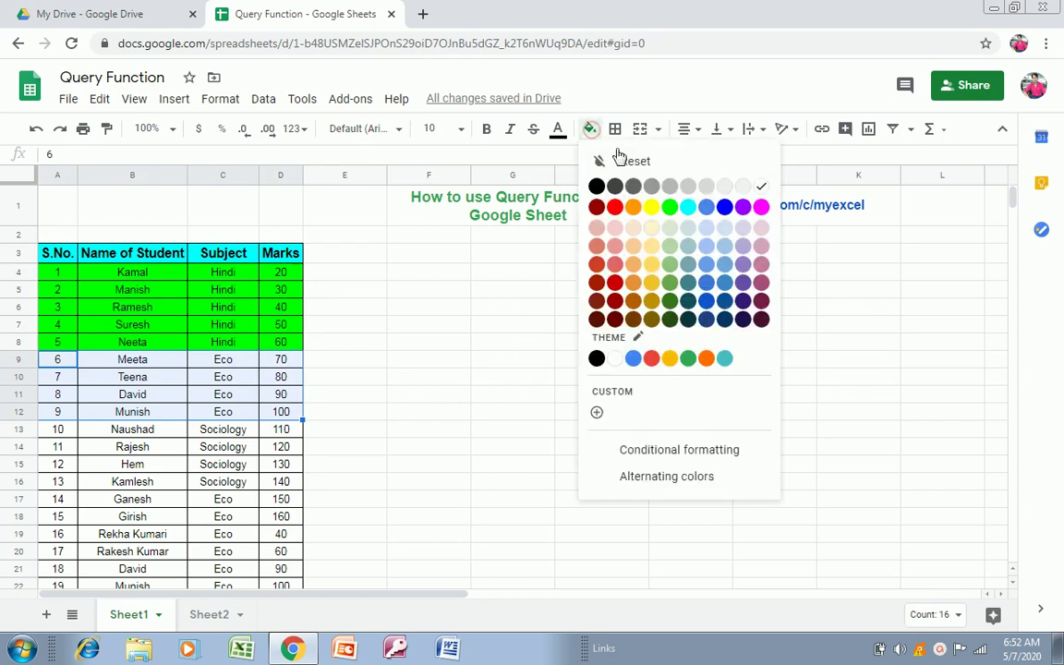
left_click(688, 206)
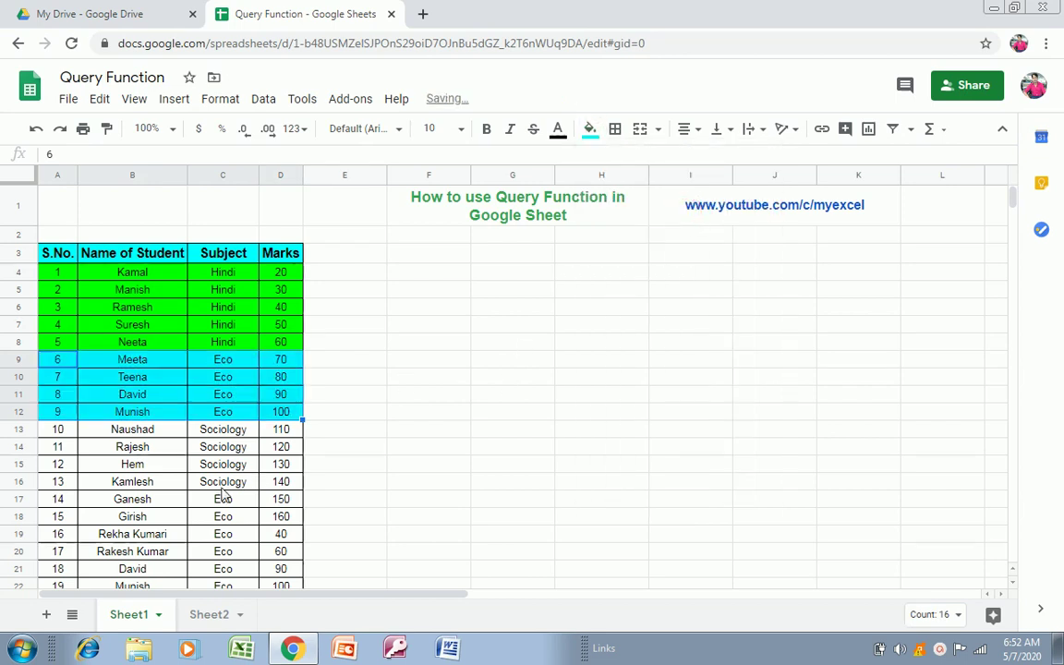
Step: Fill the Eco rows A17:D22 bright green
left_click(180, 500)
key("Left")
key("shift+Down")
key("shift+Down")
key("shift+Down")
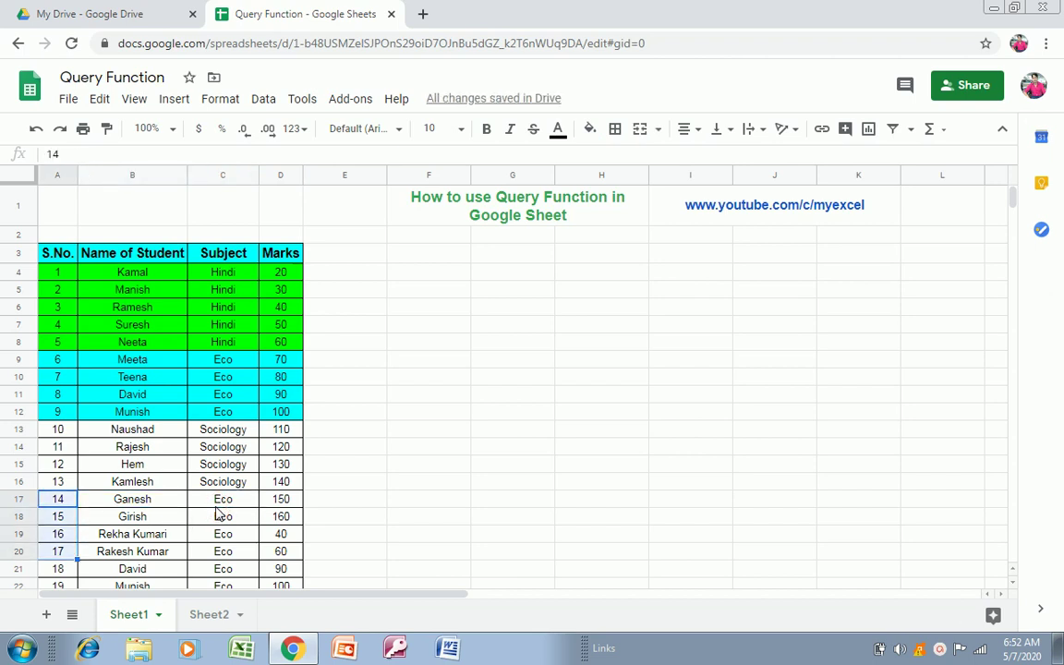
scroll(218, 513, "down", 1)
key("shift+Down")
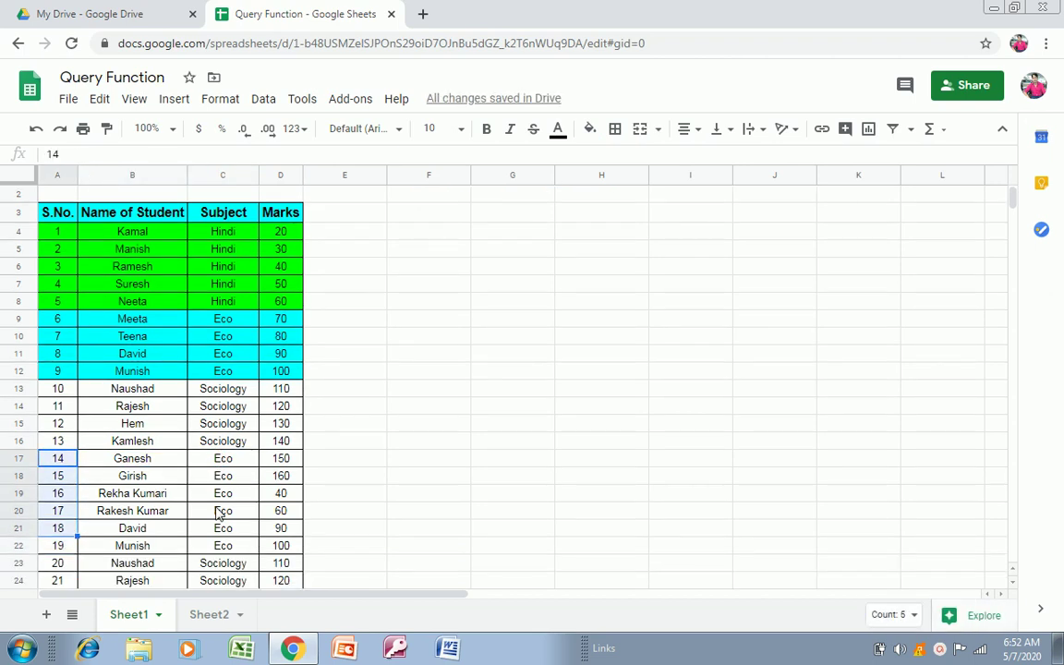
key("shift+Down")
key("shift+Right")
key("shift+Right")
key("shift+Right")
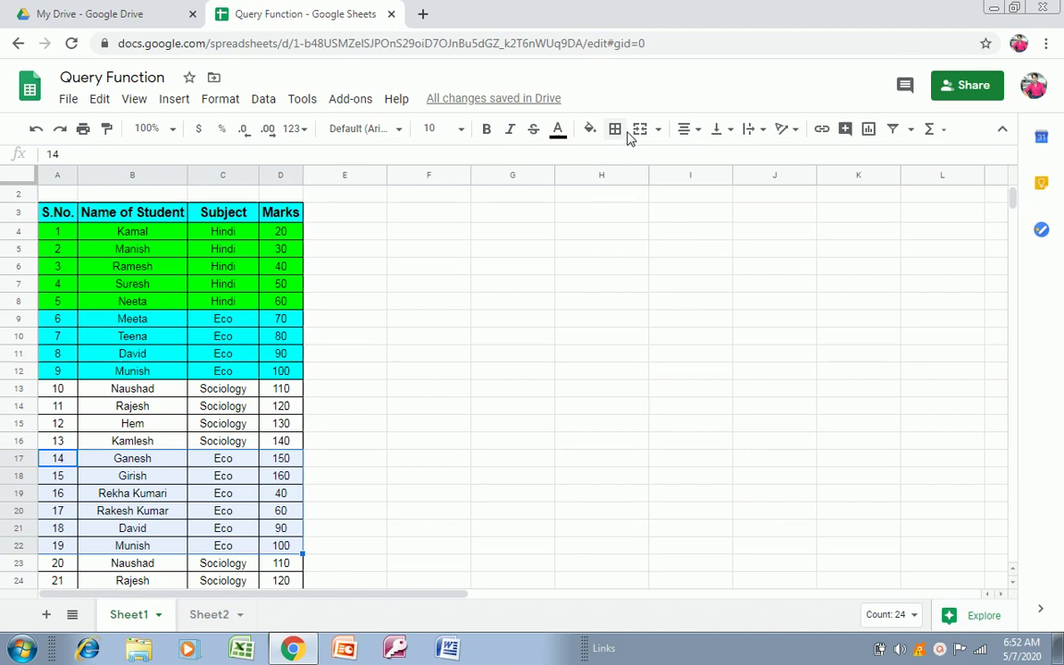
left_click(591, 131)
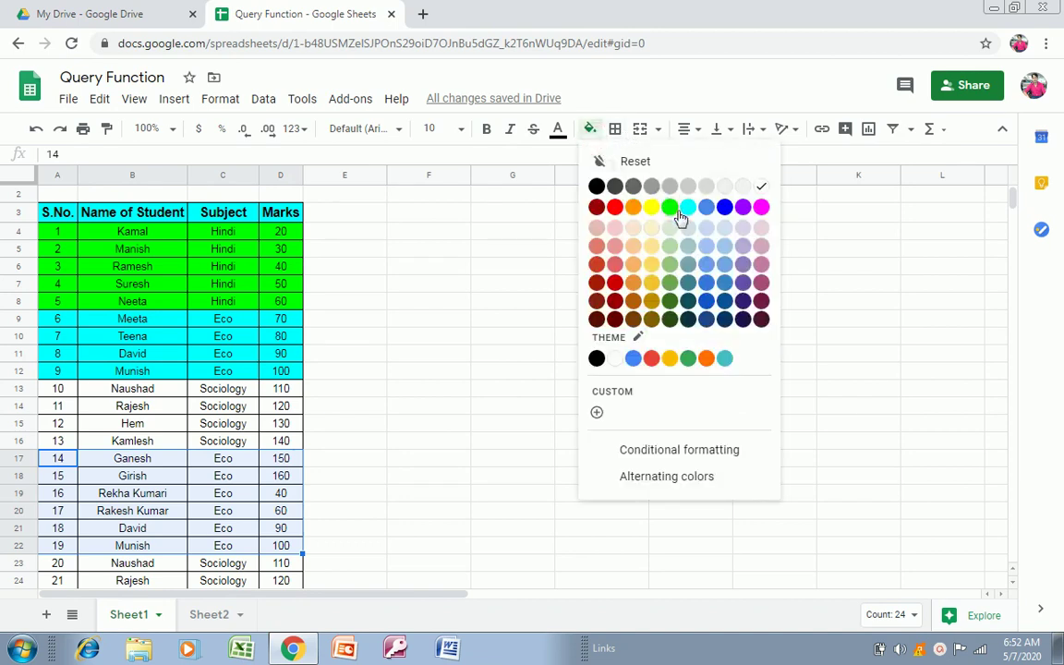
left_click(671, 208)
Step: Fill the final Eco rows A27:D30 bright green as well
left_click(134, 527)
key("Down")
key("Down")
key("Down")
key("Down")
key("Down")
key("Up")
key("Up")
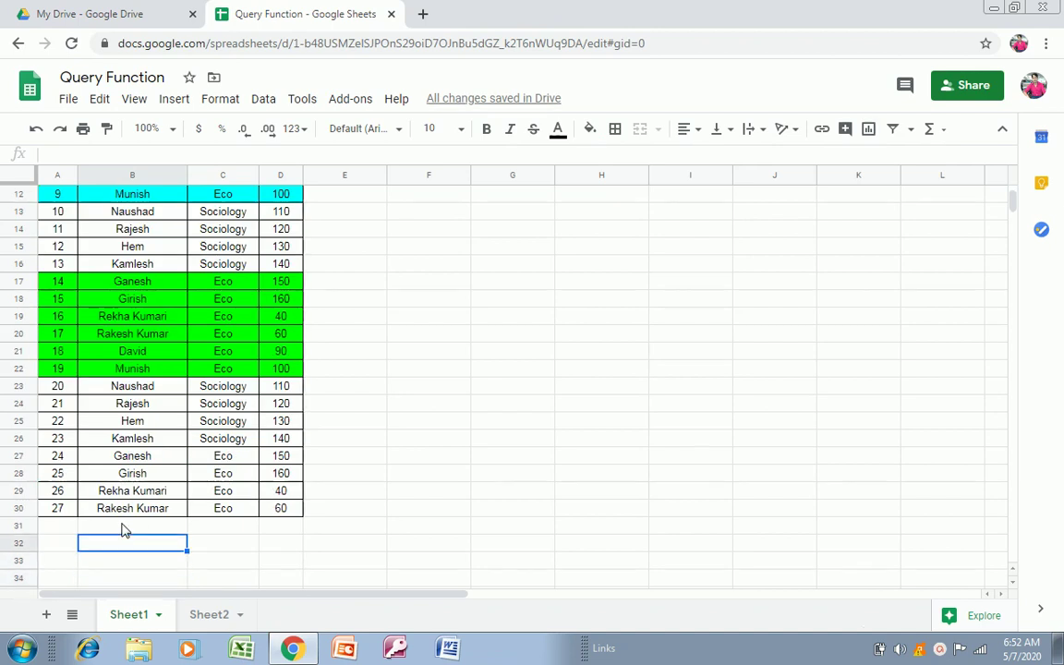
key("Up")
key("Up")
key("Up")
key("Up")
key("Left")
key("shift+Down")
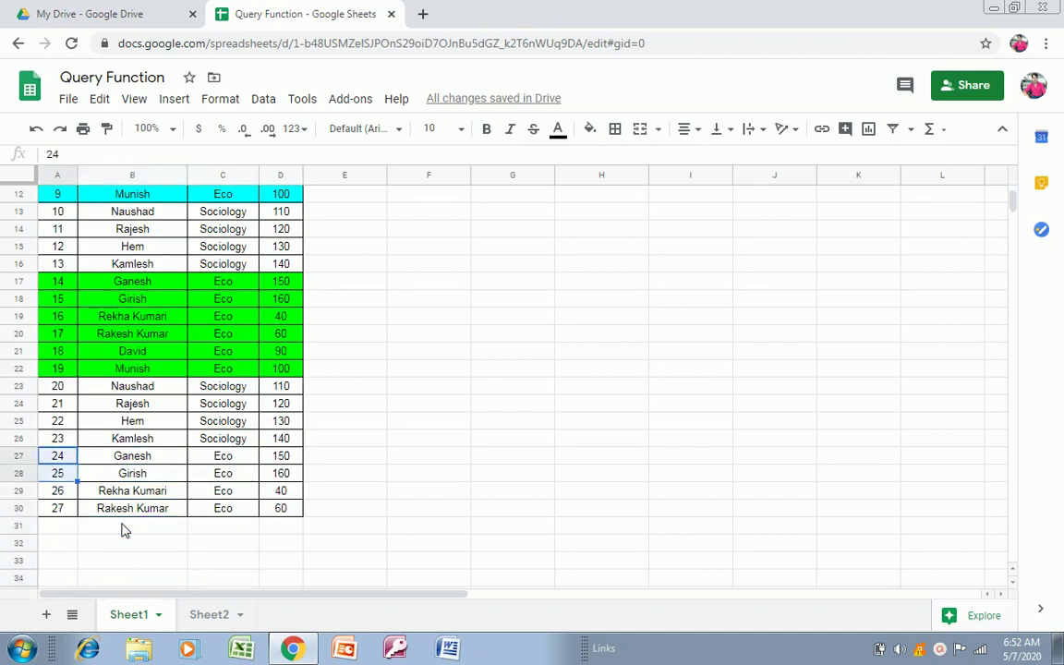
key("shift+Down")
key("shift+Down")
key("shift+Down")
key("shift+Right")
key("shift+Right")
key("shift+Right")
key("shift+Up")
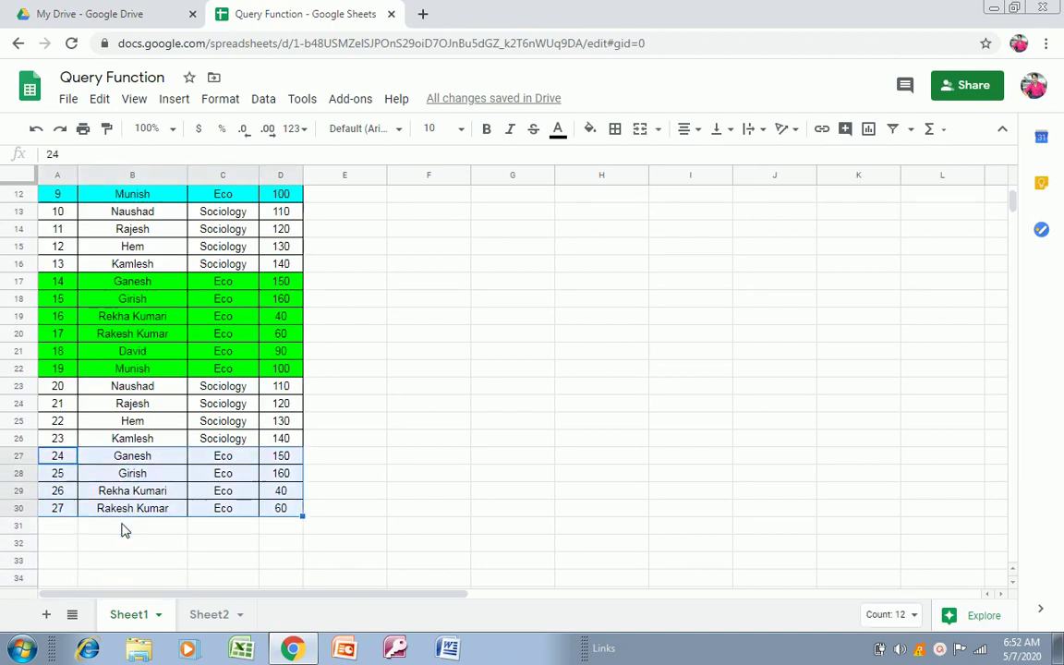
left_click(589, 129)
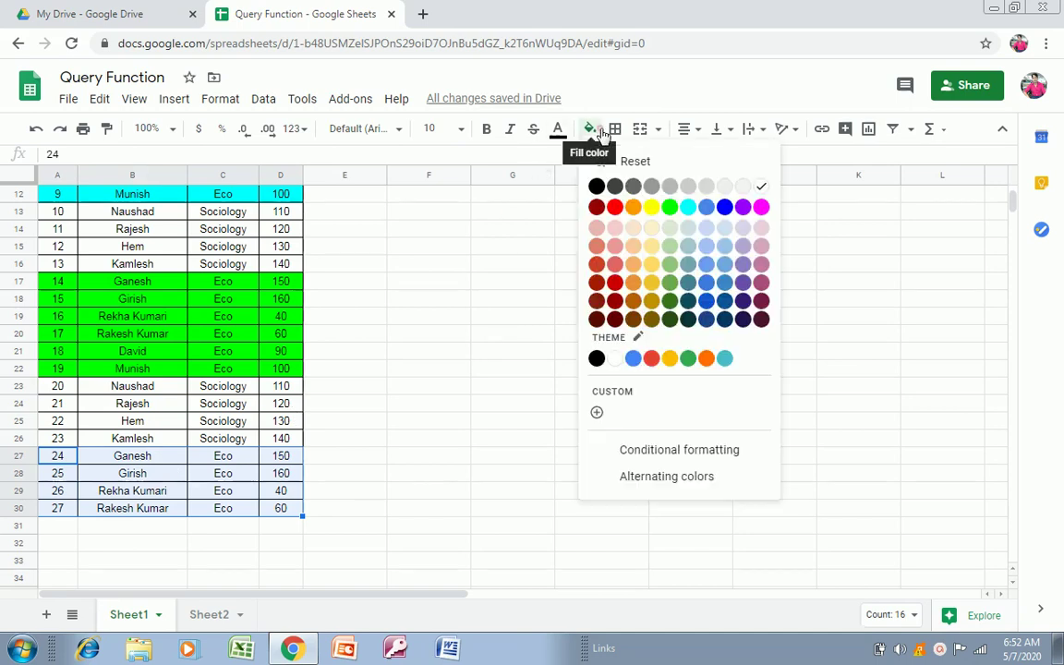
left_click(670, 206)
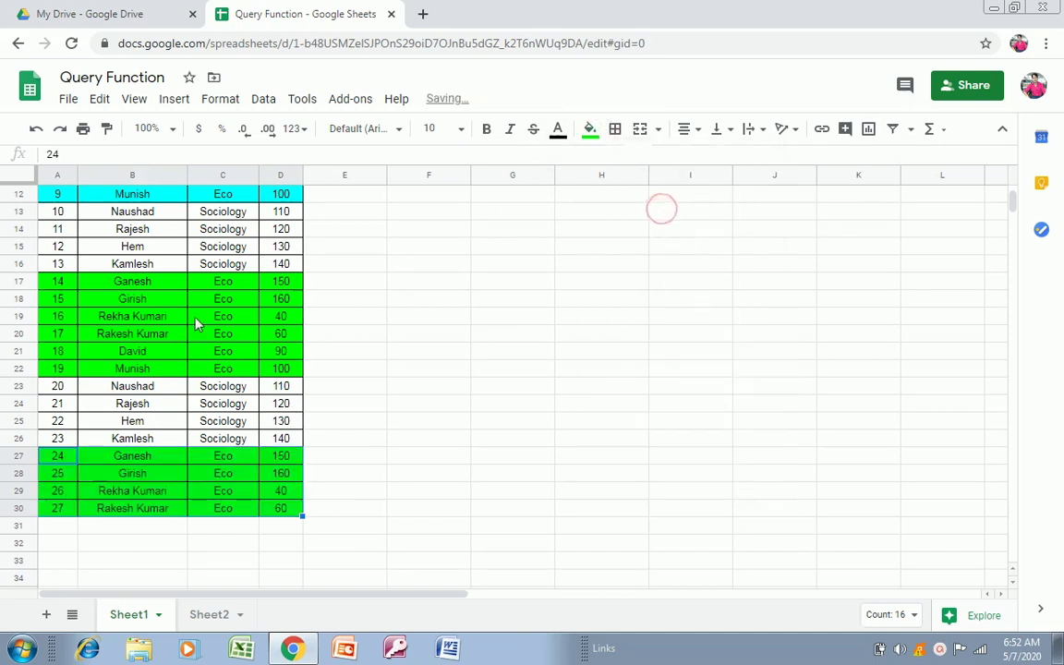
Step: Select the Eco student names in B9:B12, B17:B22 and B27:B30
key("Up")
key("Up")
key("Up")
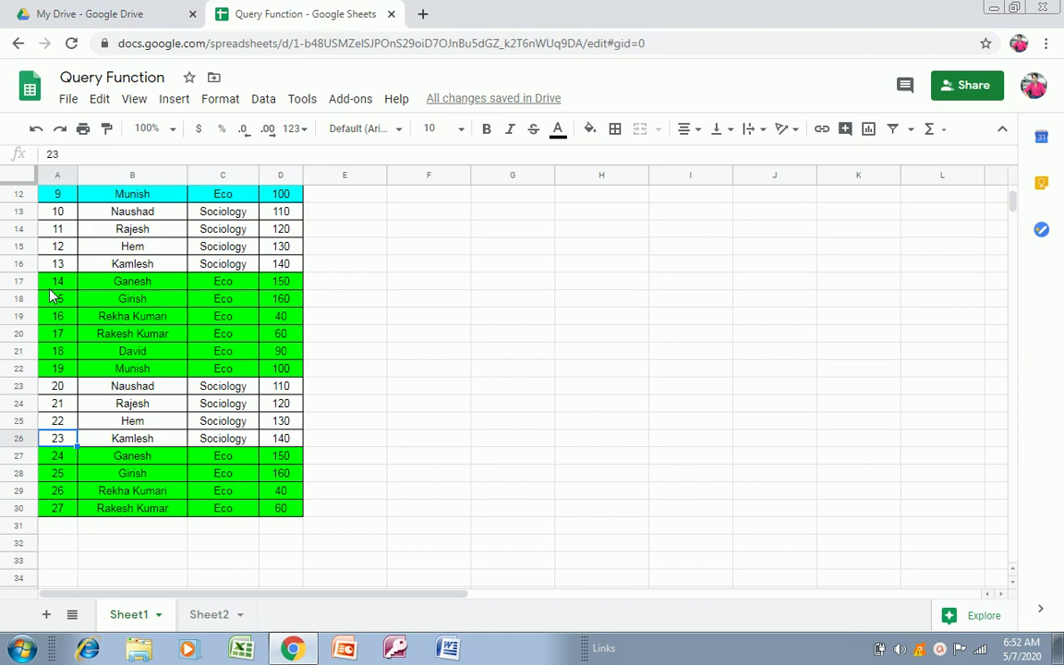
key("Up")
key("Up")
key("Up")
key("Up")
key("Up")
key("Up")
key("Up")
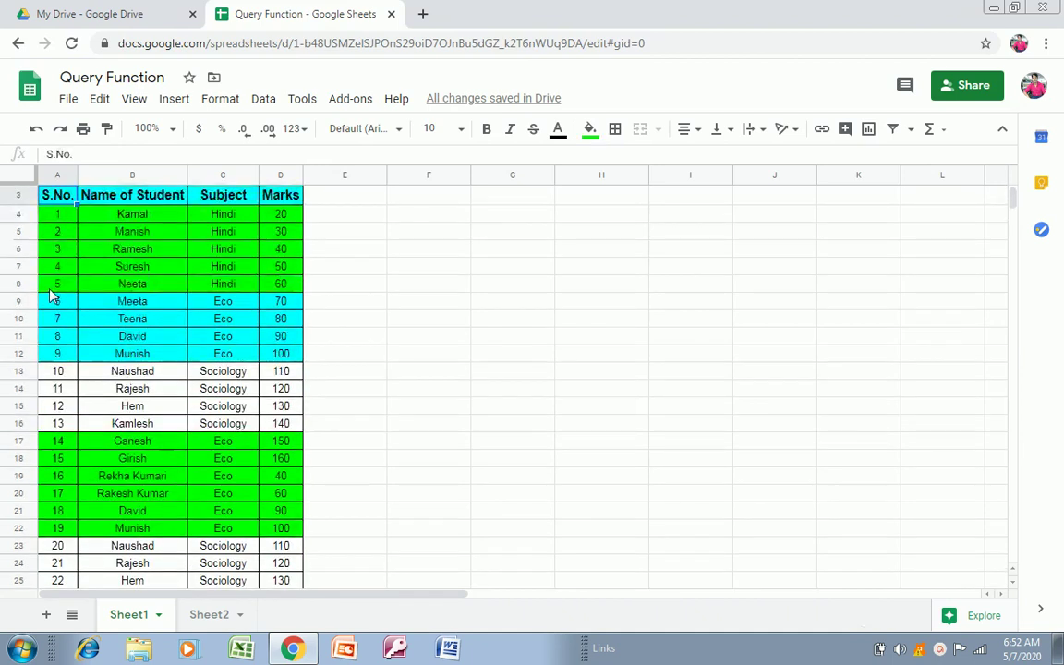
key("Down")
key("Down")
key("Down")
key("Down")
key("Down")
key("Down")
key("Right")
key("Down")
key("Up")
key("shift+Down")
key("shift+Down")
key("shift+Down")
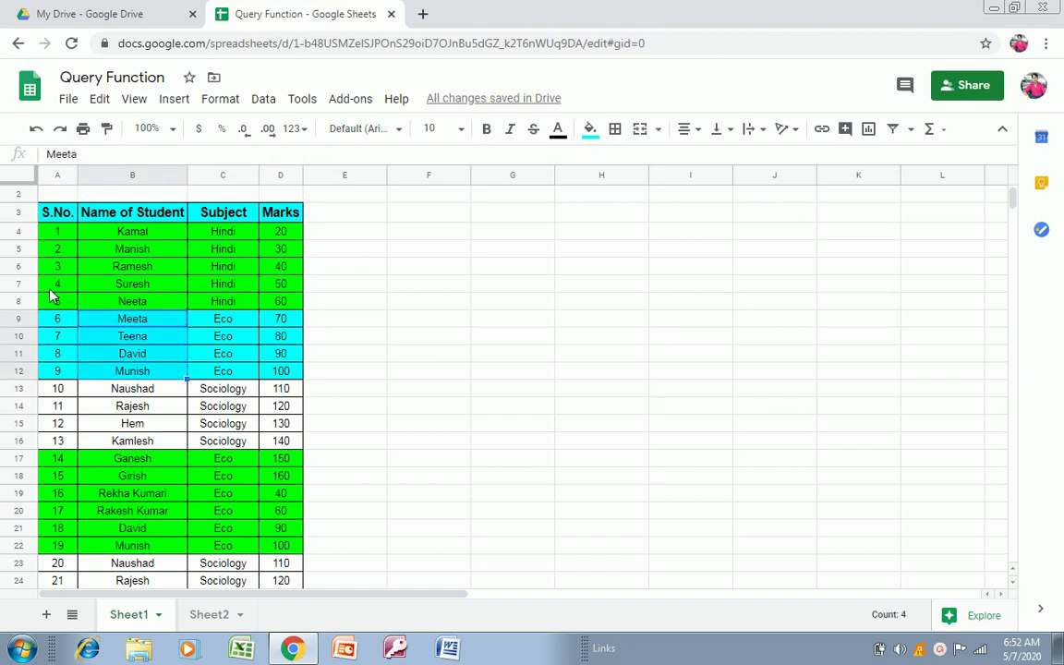
key("Down")
key("Down")
key("Down")
key("Down")
key("Down")
key("Down")
key("Down")
key("Down")
key("shift+Down")
key("shift+Down")
key("shift+Down")
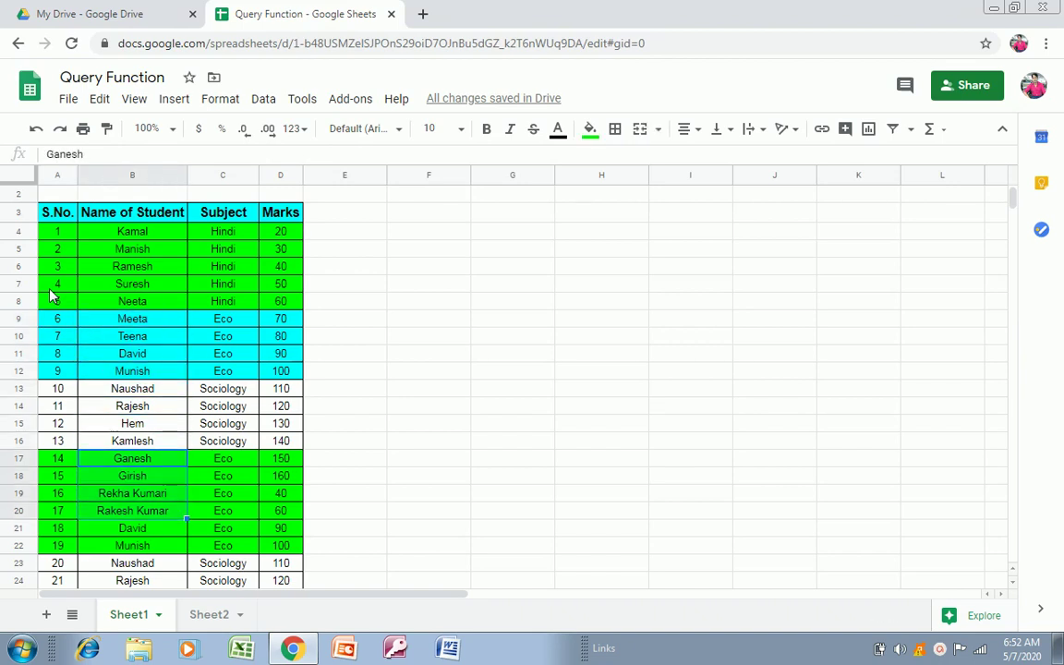
key("shift+Down")
key("shift+Down")
key("Down")
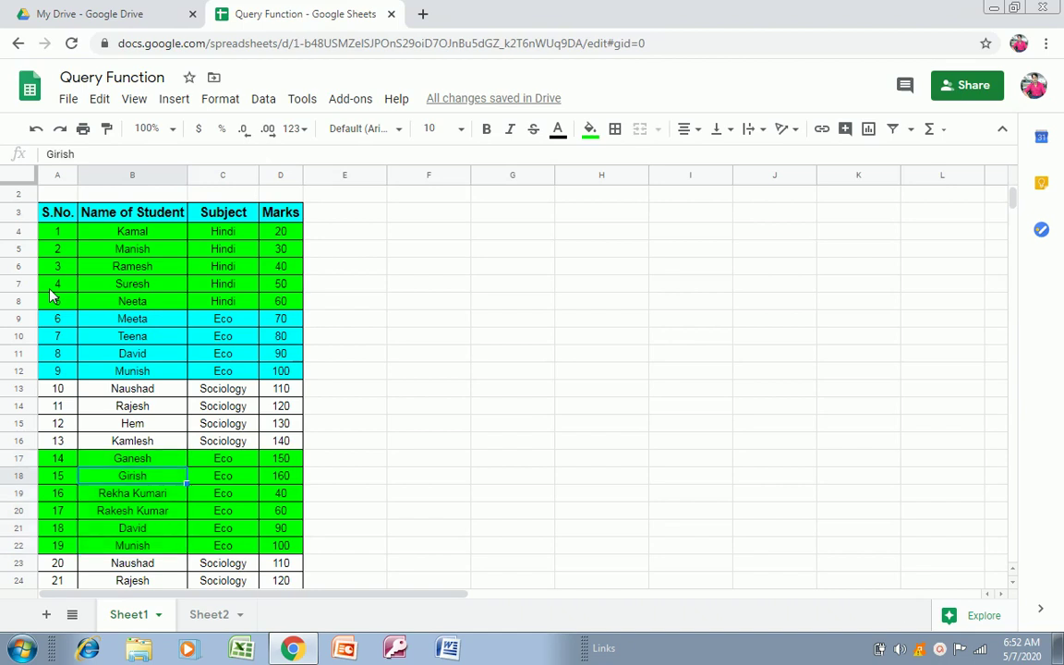
key("Down")
key("Down")
key("Down")
key("Down")
key("Down")
key("Down")
key("Up")
key("Up")
key("Up")
key("Up")
key("Up")
key("Up")
key("shift+Down")
key("shift+Down")
key("shift+Down")
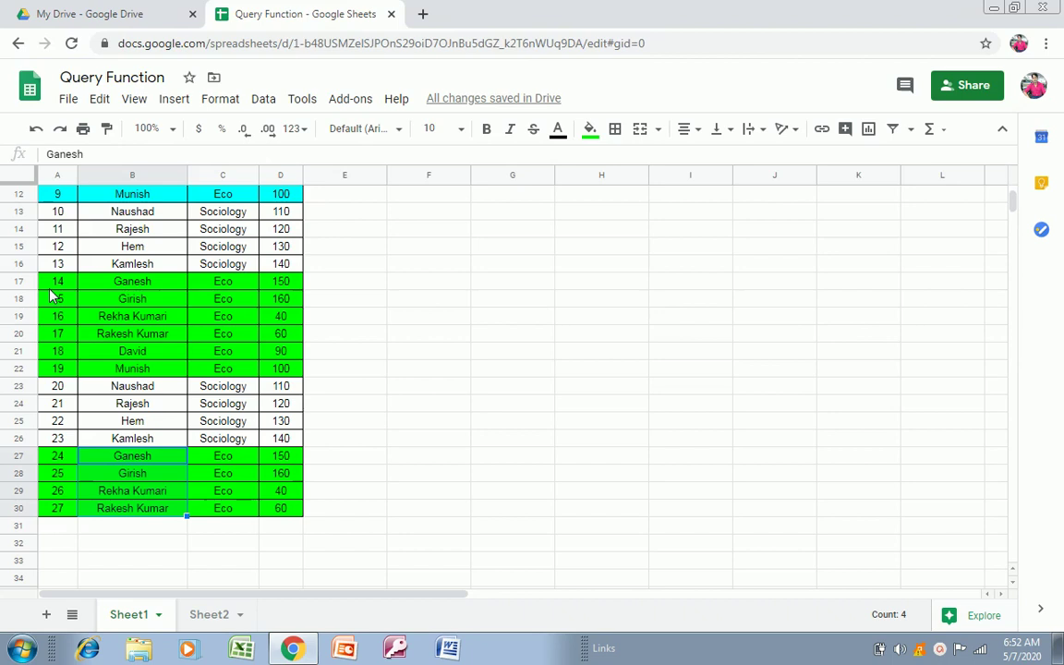
Step: On Sheet2, delete the existing QUERY formula in cell A4
left_click(240, 613)
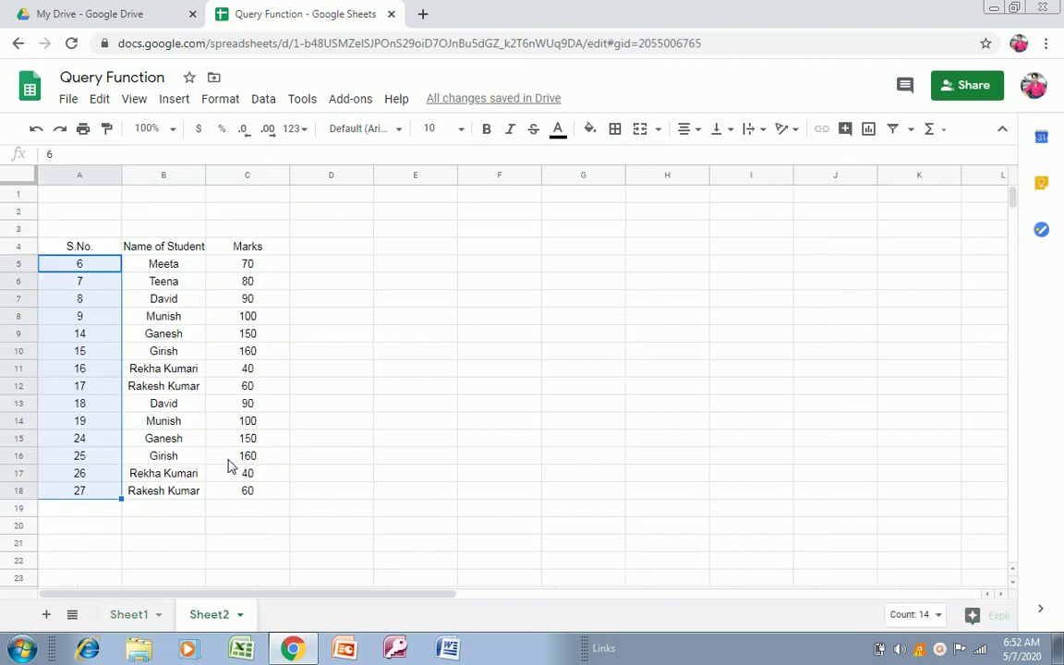
left_click(183, 266)
key("Up")
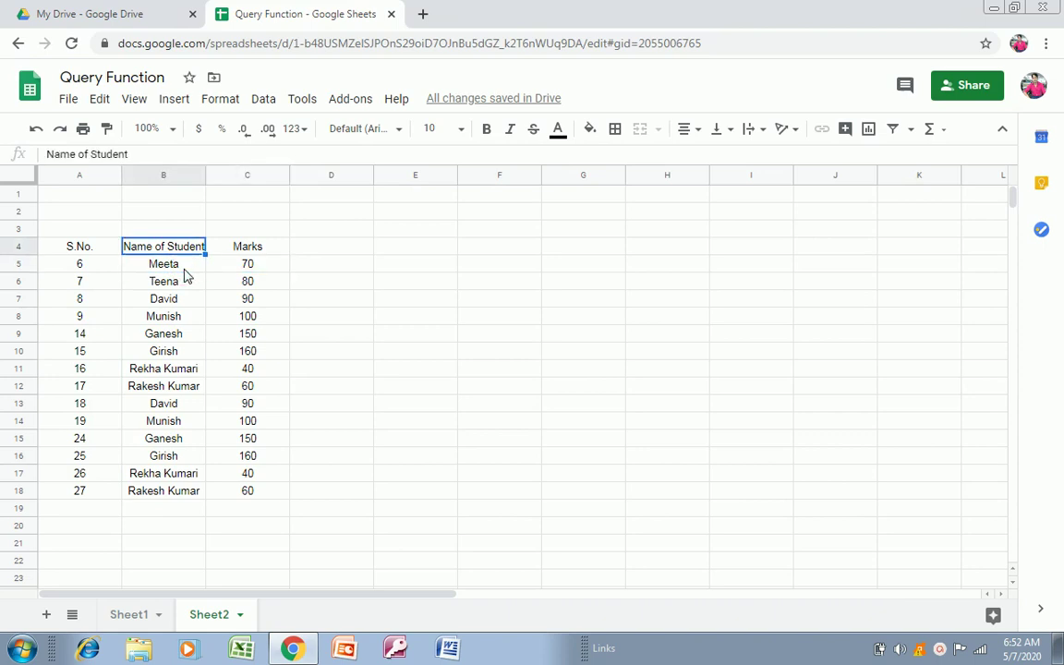
key("Left")
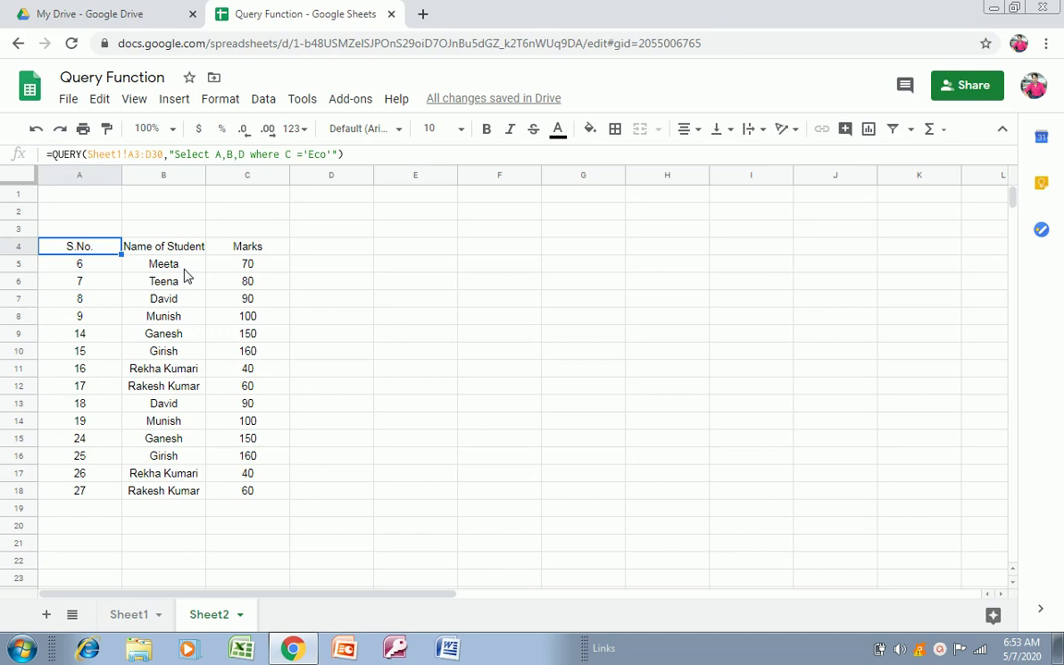
key("Delete")
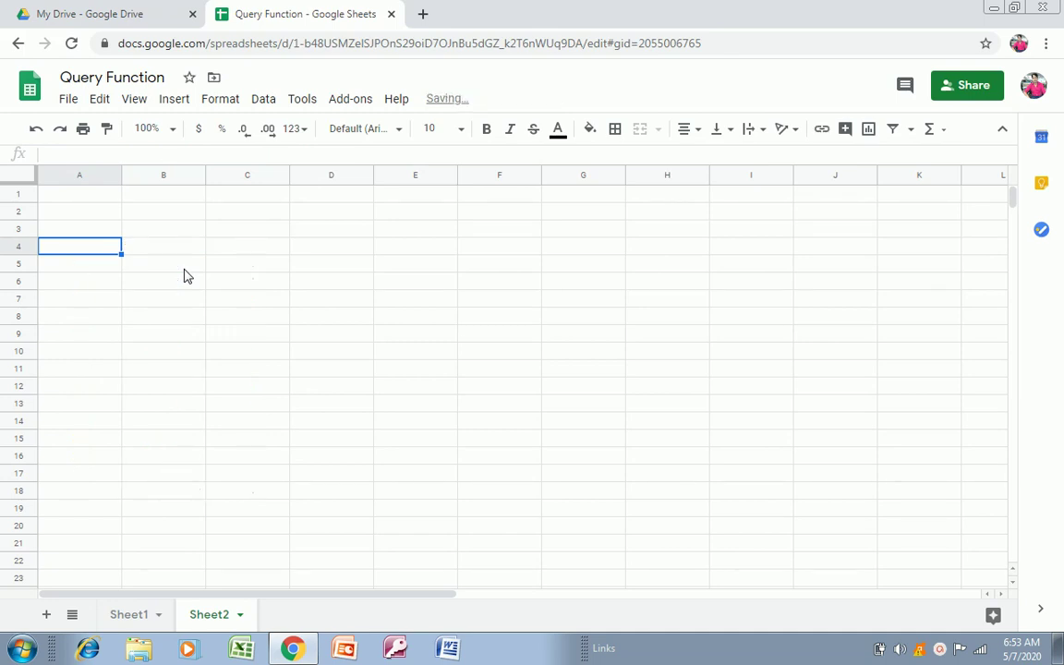
Step: Start a QUERY formula in A4 using the range Sheet1!A3:D30
type("=quer")
left_click(184, 275)
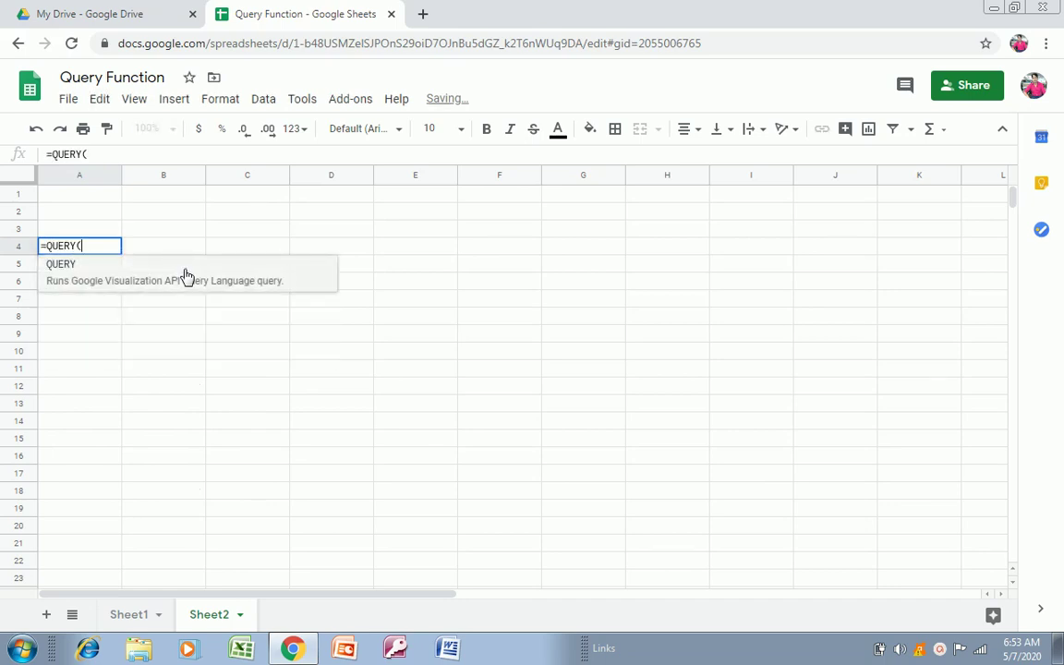
left_click(115, 614)
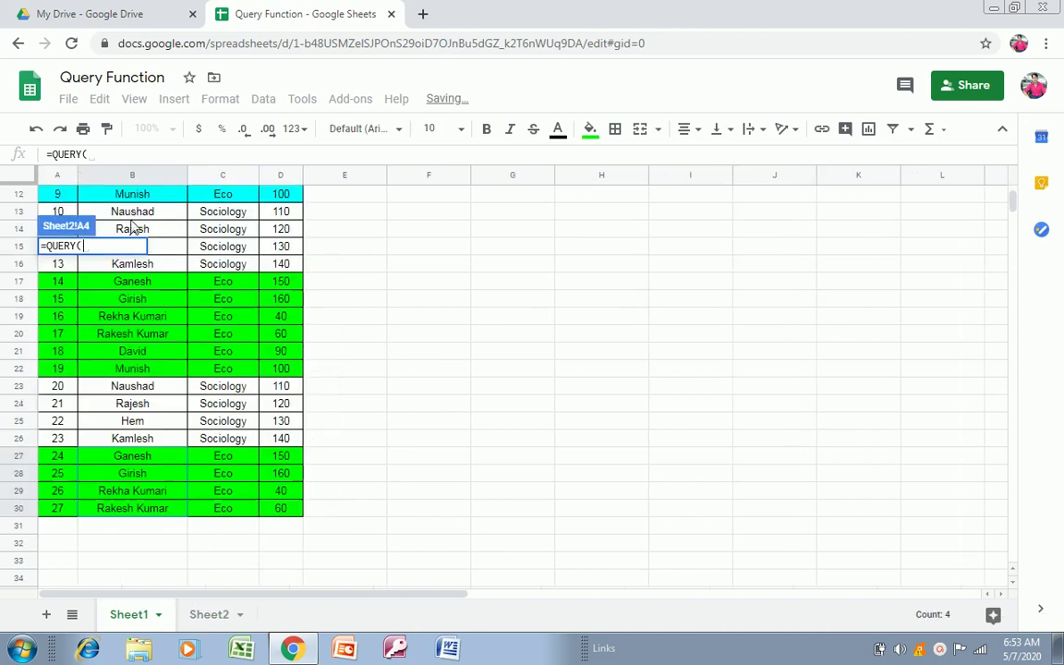
left_click(132, 194)
scroll(131, 195, "up", 5)
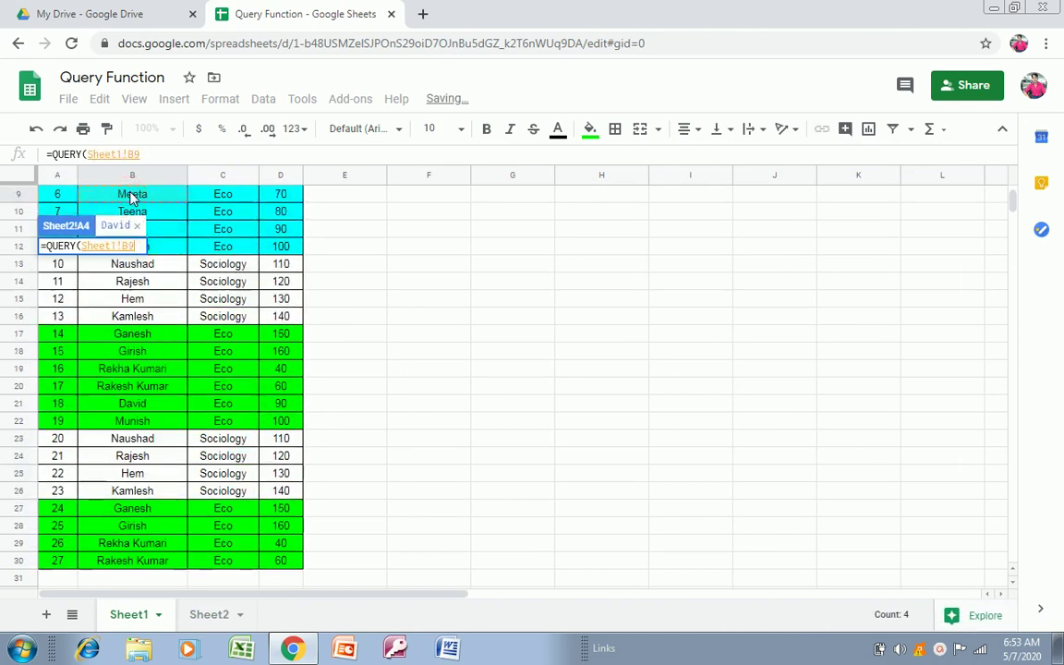
left_click(132, 196)
scroll(131, 195, "up", 1)
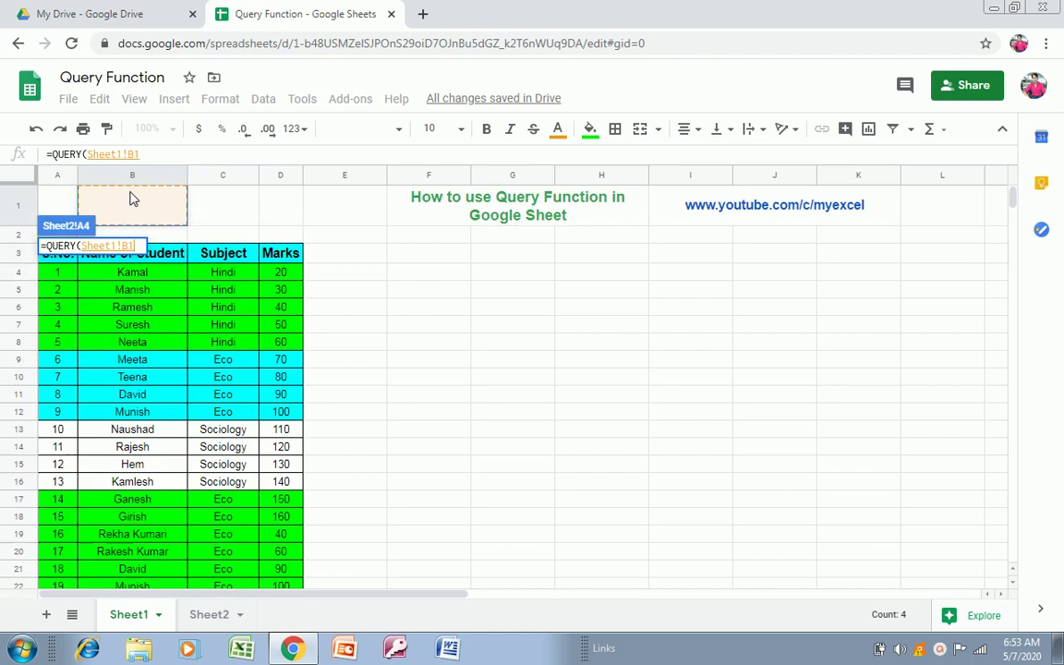
key("Left")
key("Down")
key("shift+Right")
key("shift+Right")
key("shift+Right")
key("shift+Down")
key("shift+Down")
key("shift+Down")
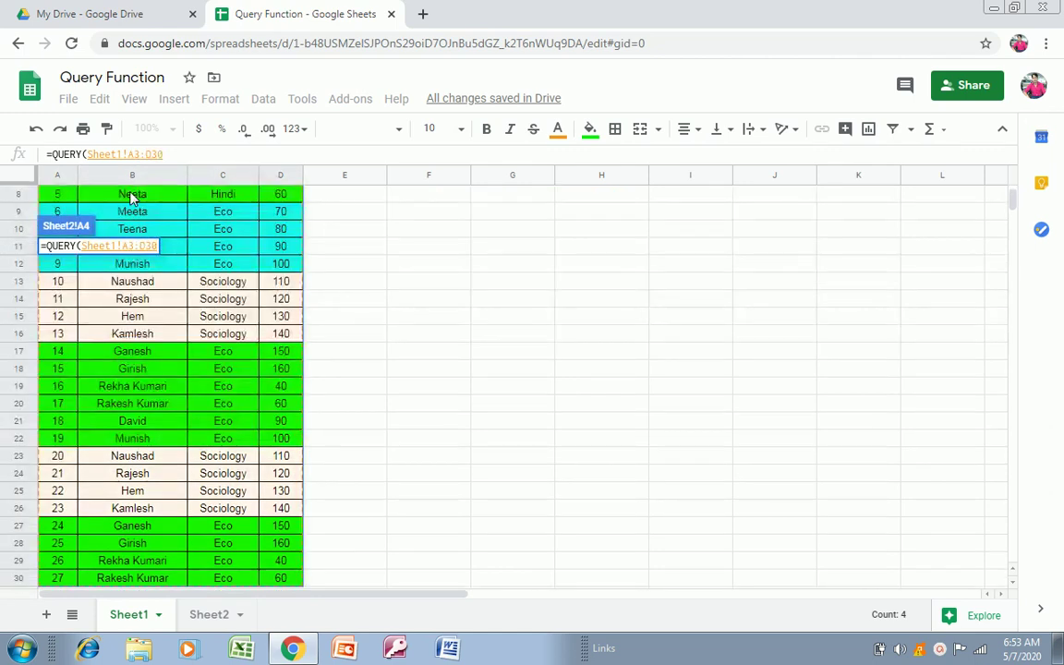
Step: Complete the query with "Select A,B" and select the resulting two columns
type(",\"Select")
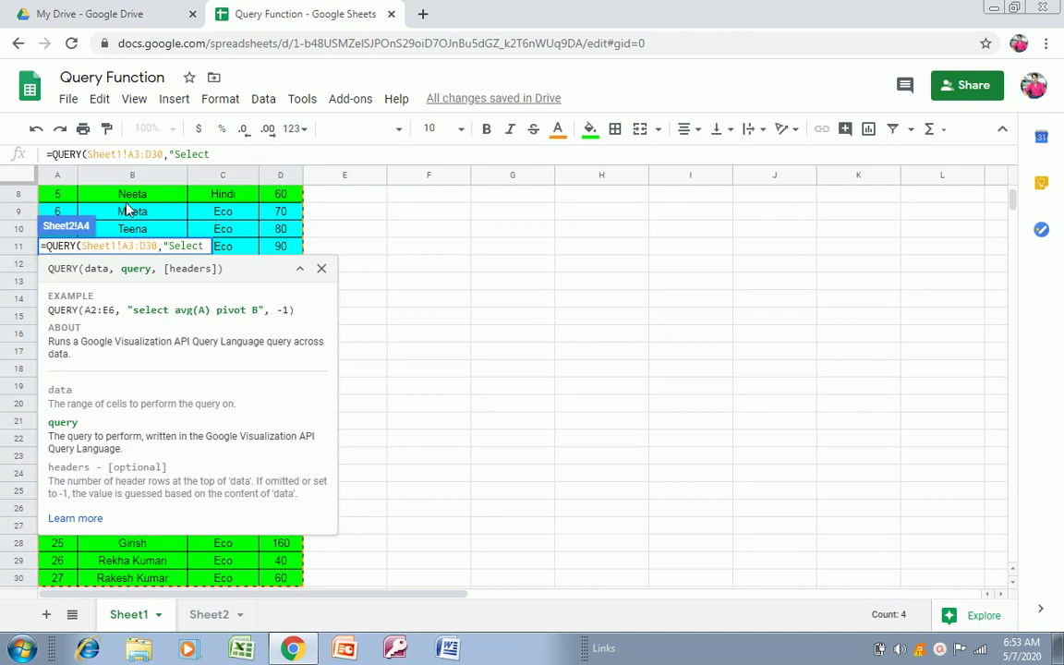
type("A,B")
type("\")")
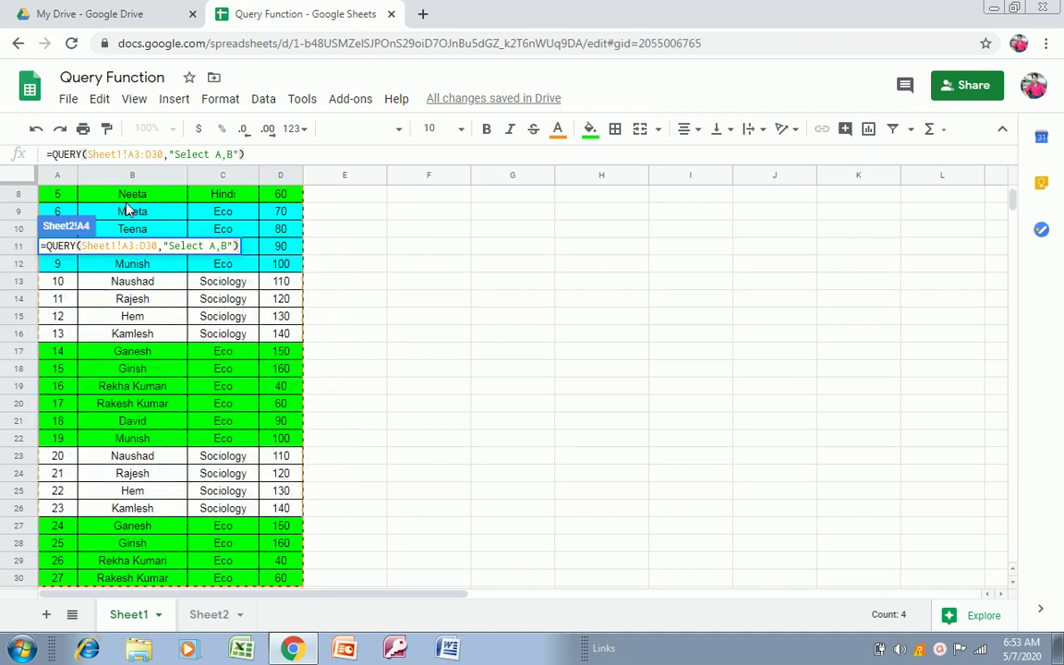
key("Return")
key("Up")
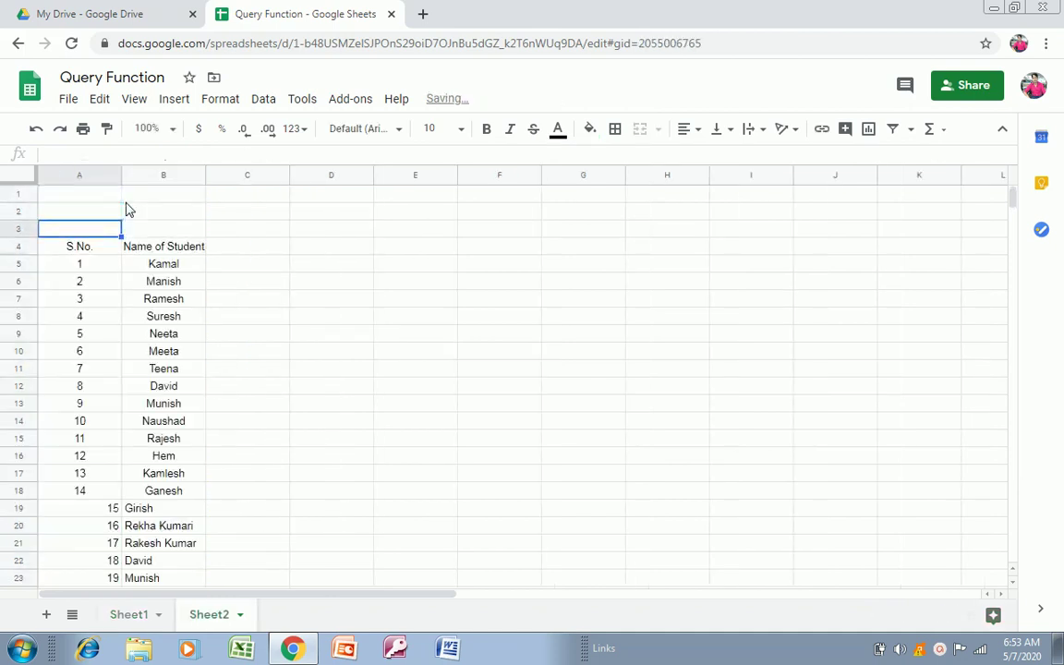
key("Down")
key("shift+Right")
key("ctrl+shift+Down")
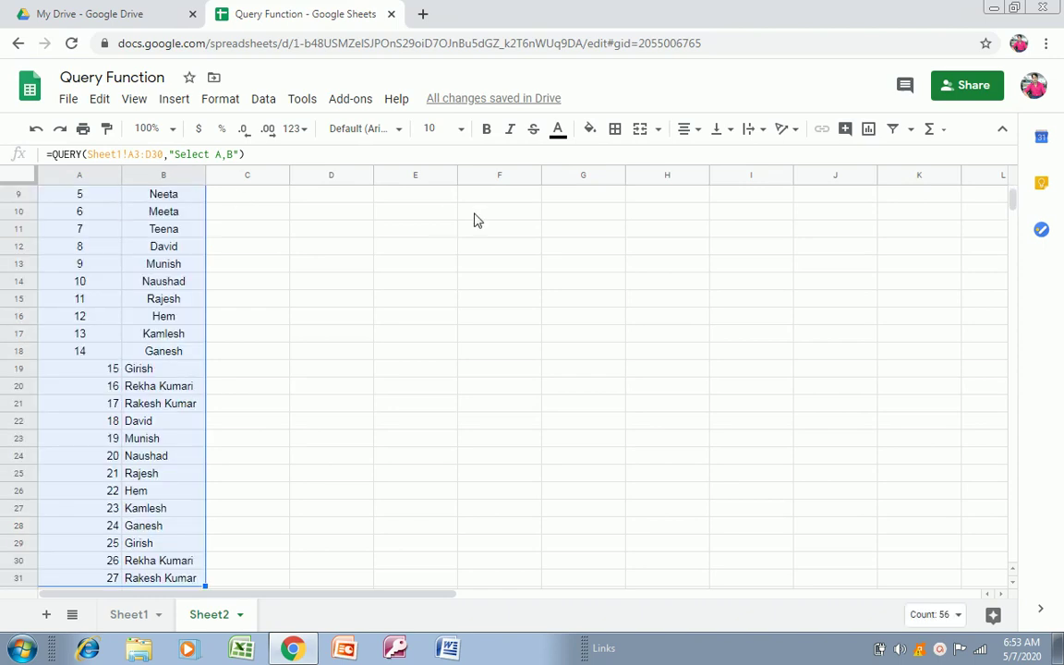
left_click(685, 134)
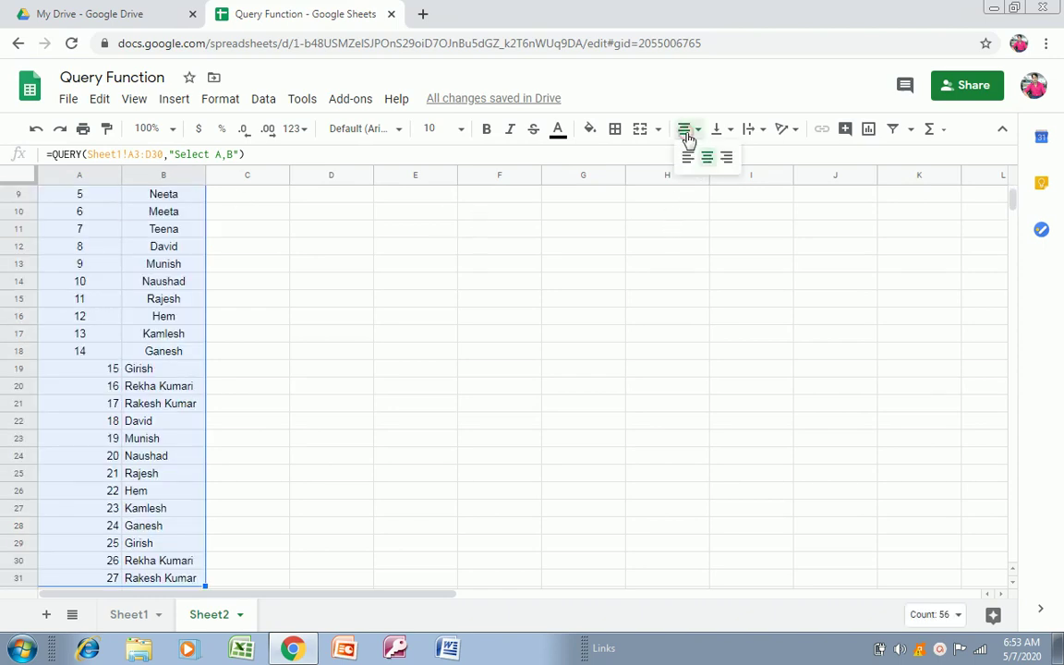
left_click(706, 158)
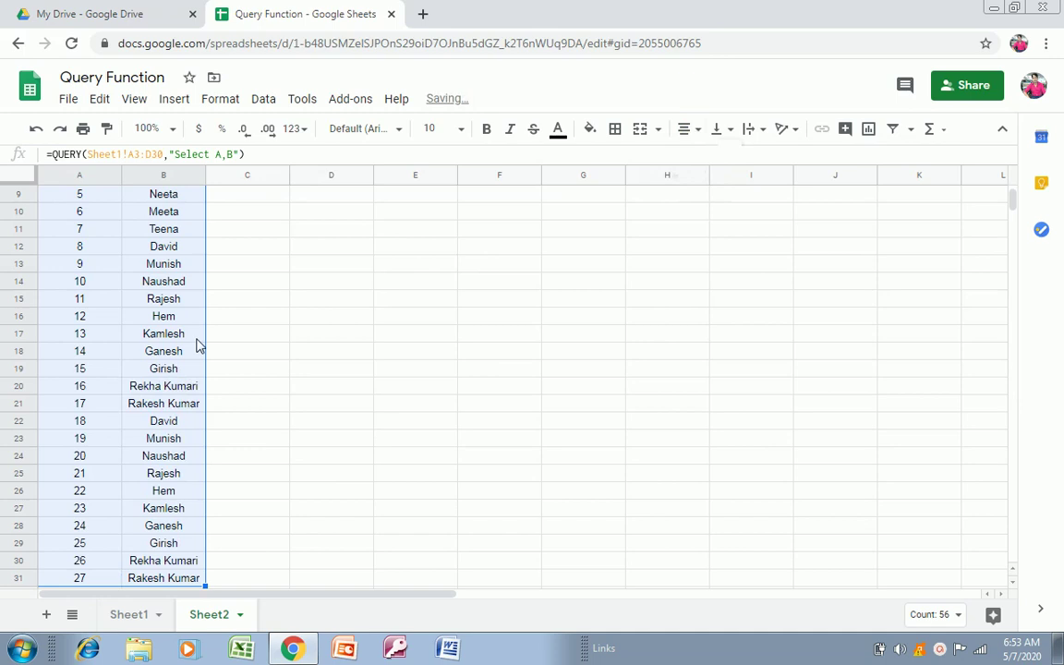
left_click(92, 339)
key("ctrl+Home")
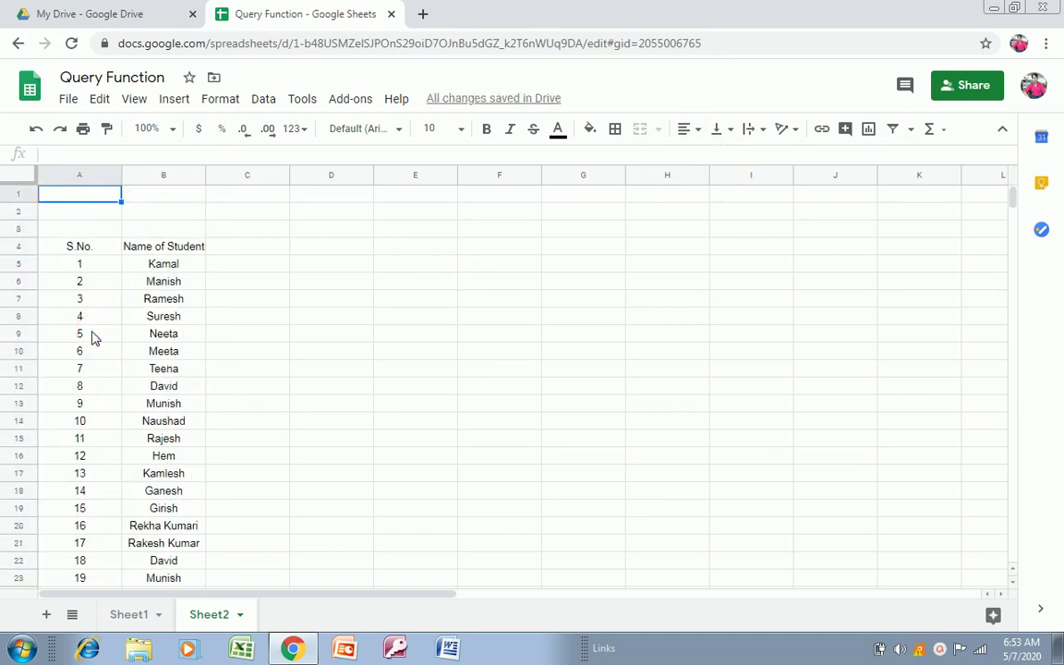
key("Down")
key("Down")
key("Down")
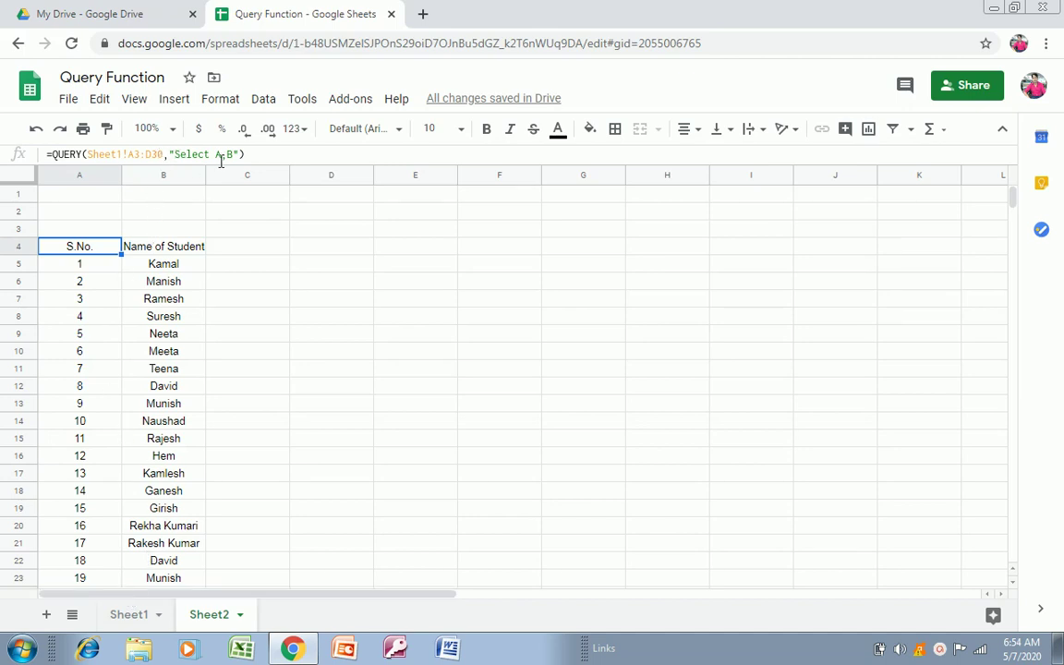
left_click(141, 615)
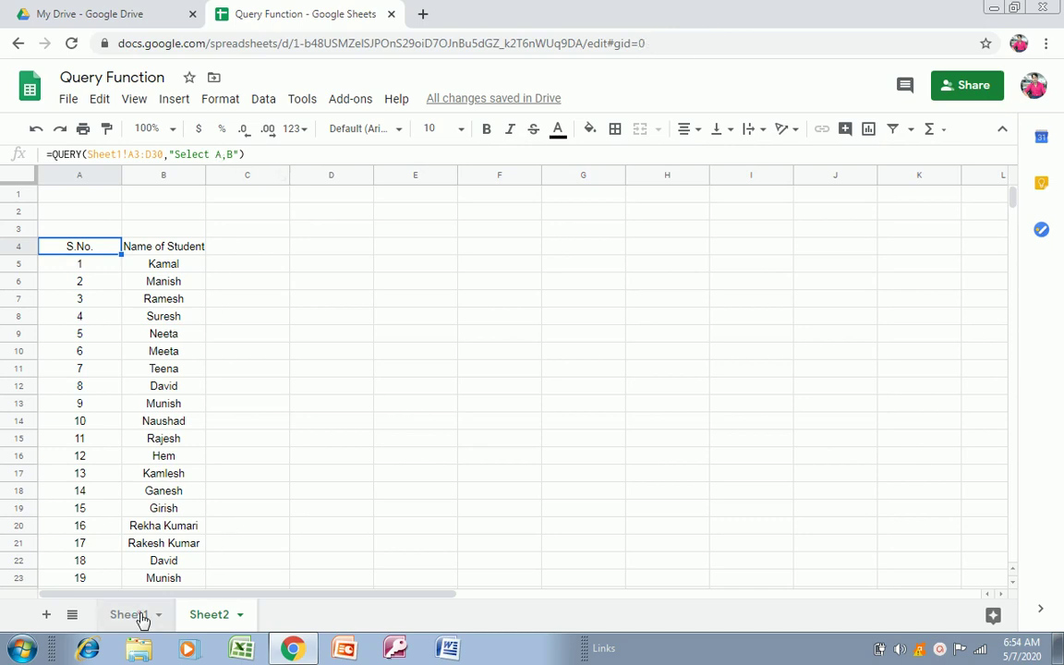
left_click(131, 231)
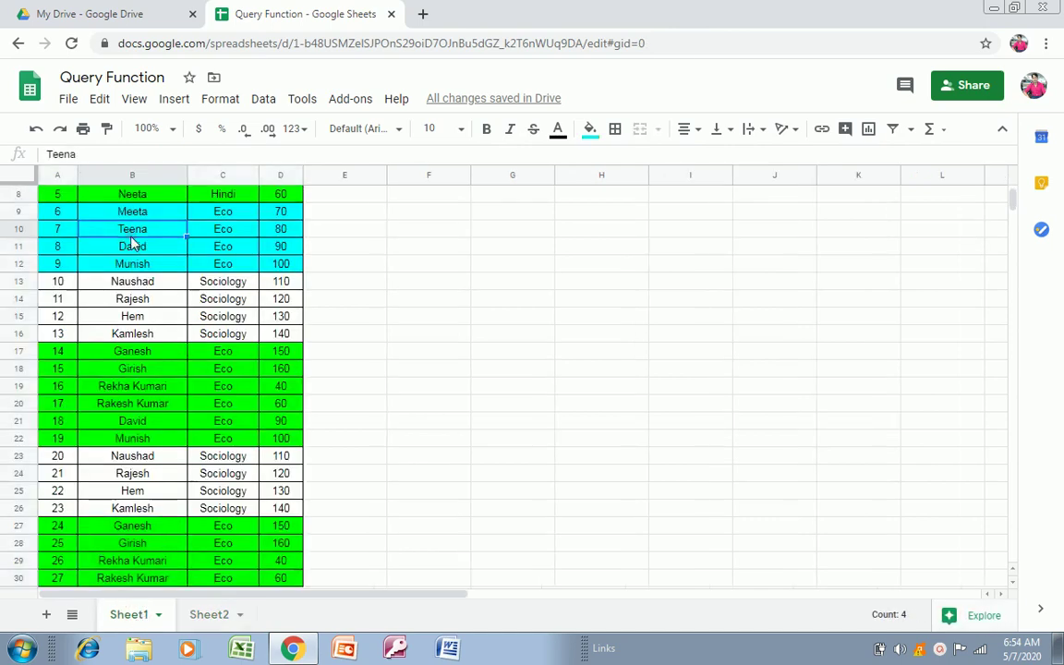
key("ctrl+Up")
key("ctrl+Up")
key("ctrl+Down")
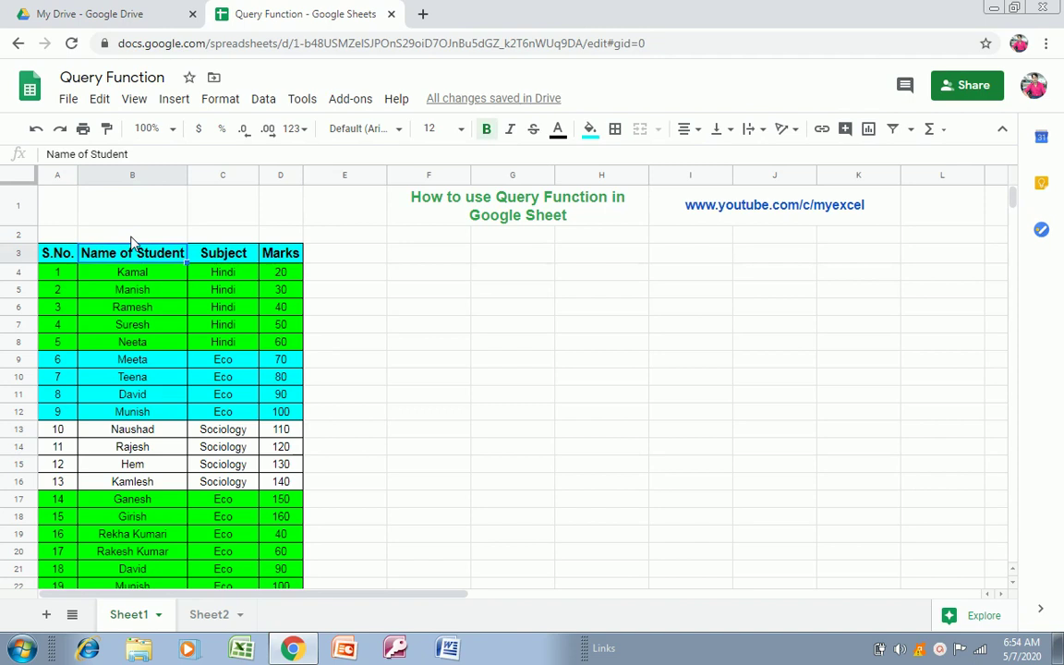
key("Left")
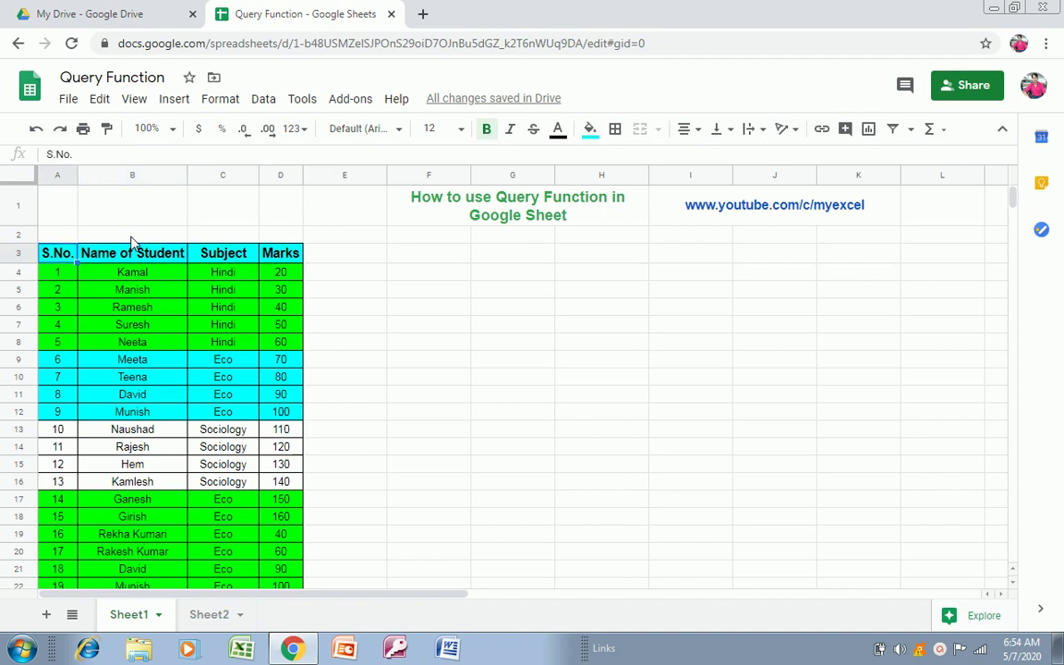
key("Right")
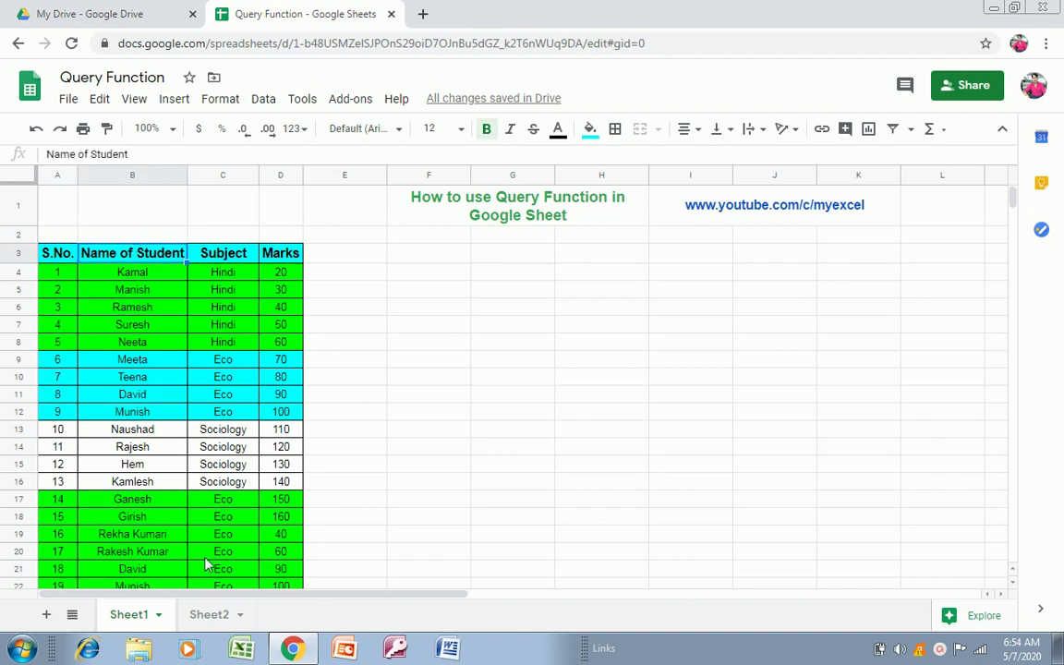
left_click(208, 617)
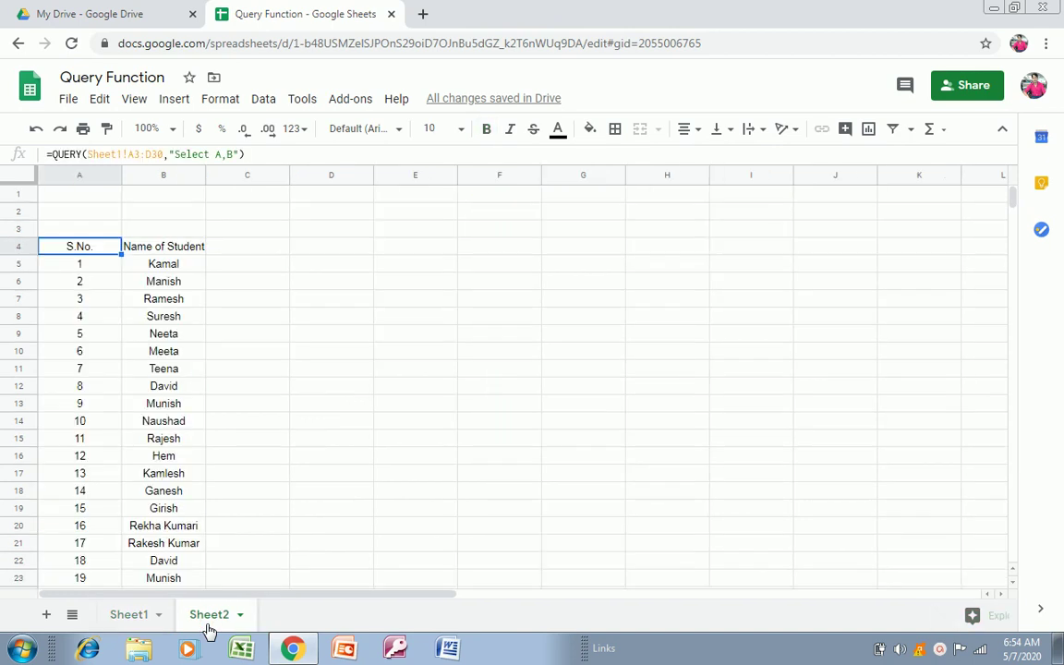
Step: Change A4's query to "Select C,D" so it returns Subject and Marks
key("F2")
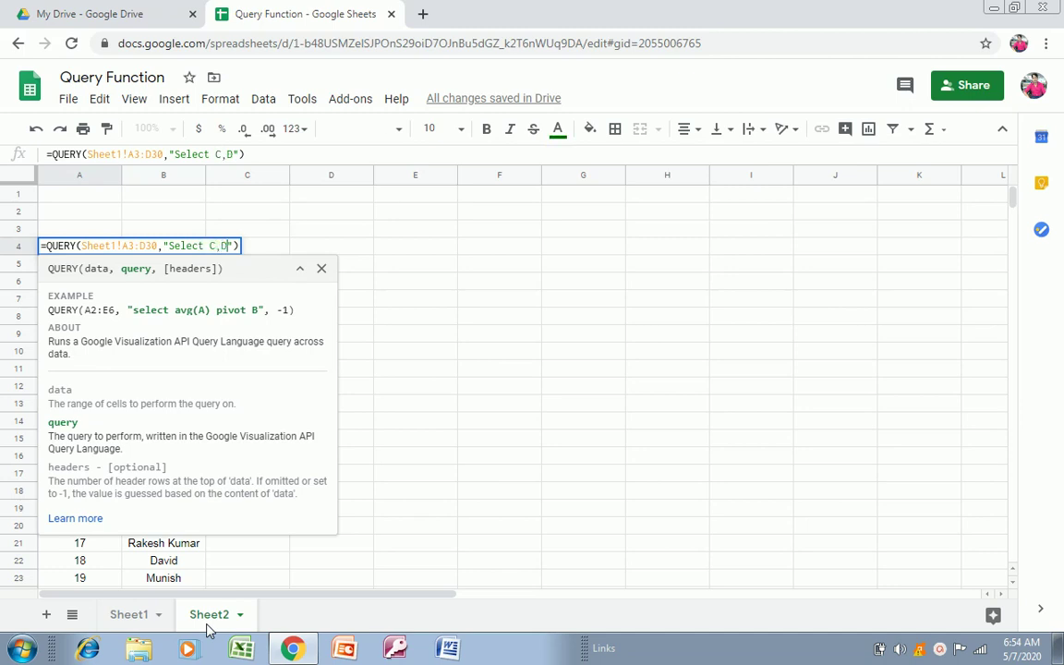
key("Return")
key("Up")
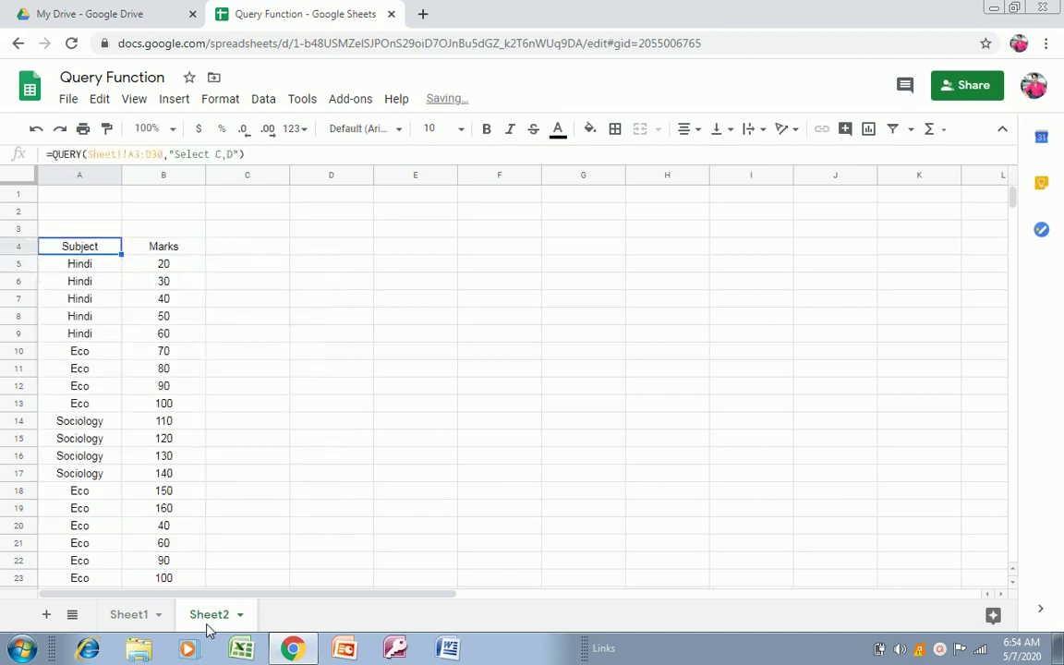
left_click(126, 615)
key("Right")
key("Right")
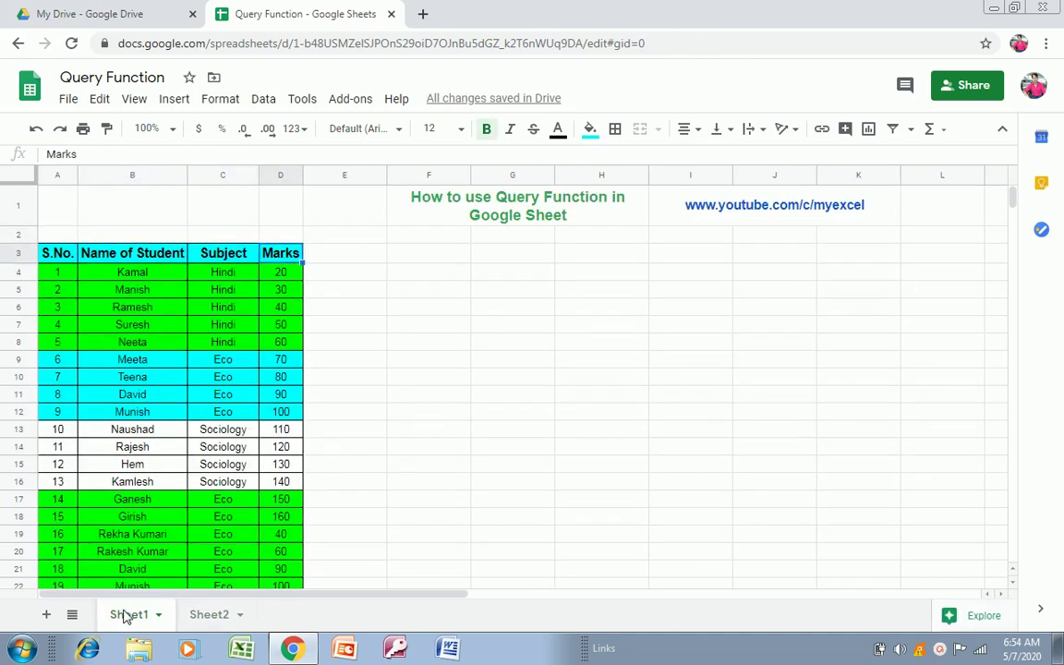
key("Left")
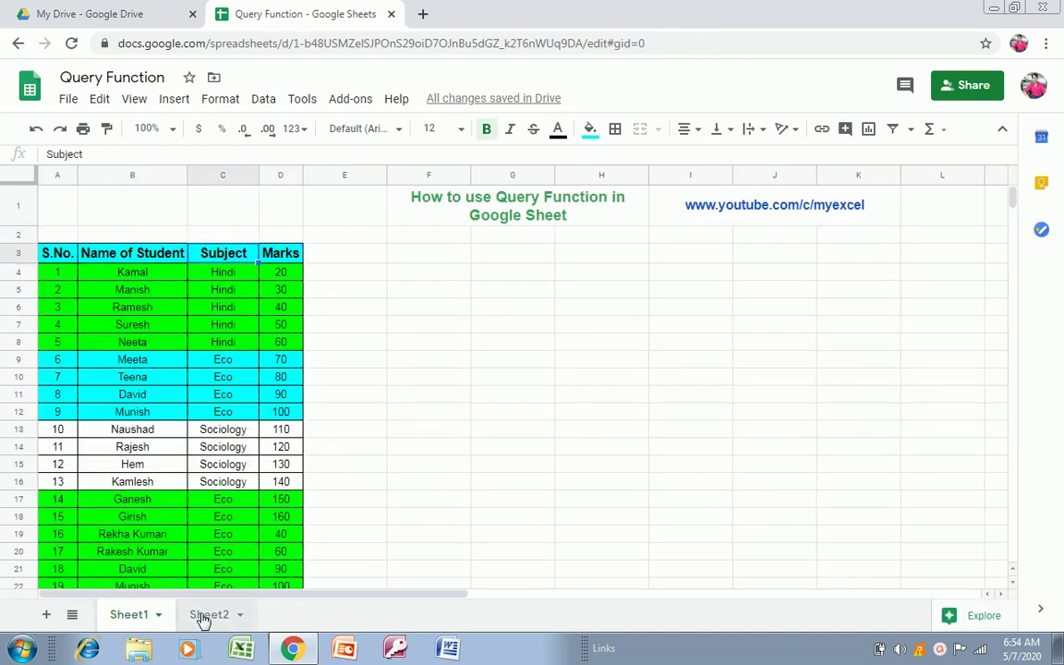
left_click(199, 615)
Step: Make the Subject and Marks headers in A4:B4 bold
left_click(154, 247)
left_click(155, 250, "shift")
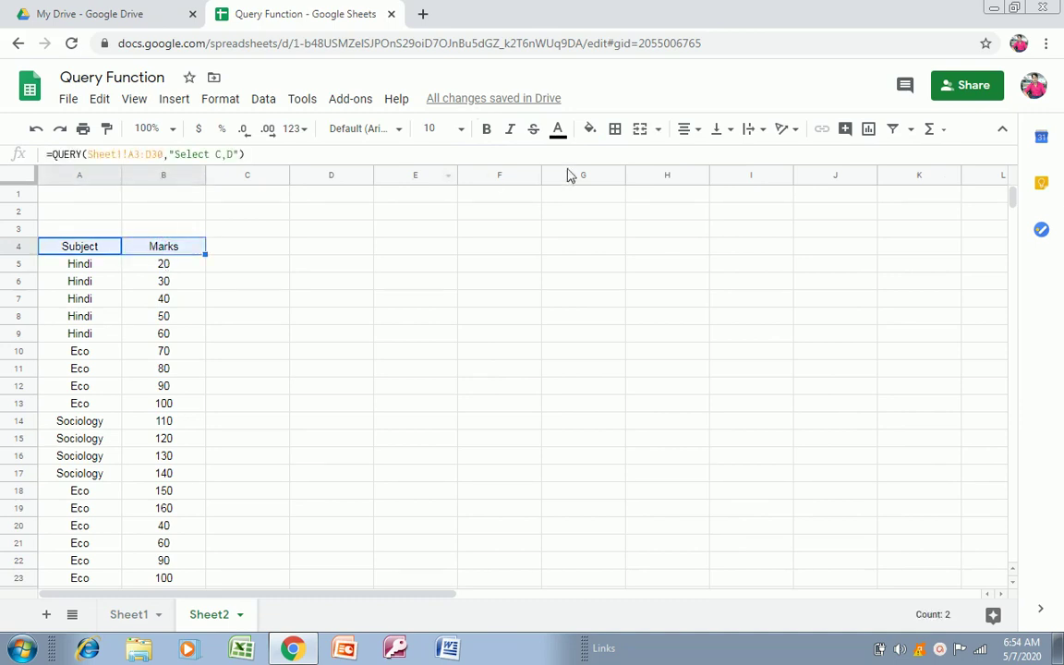
left_click(487, 129)
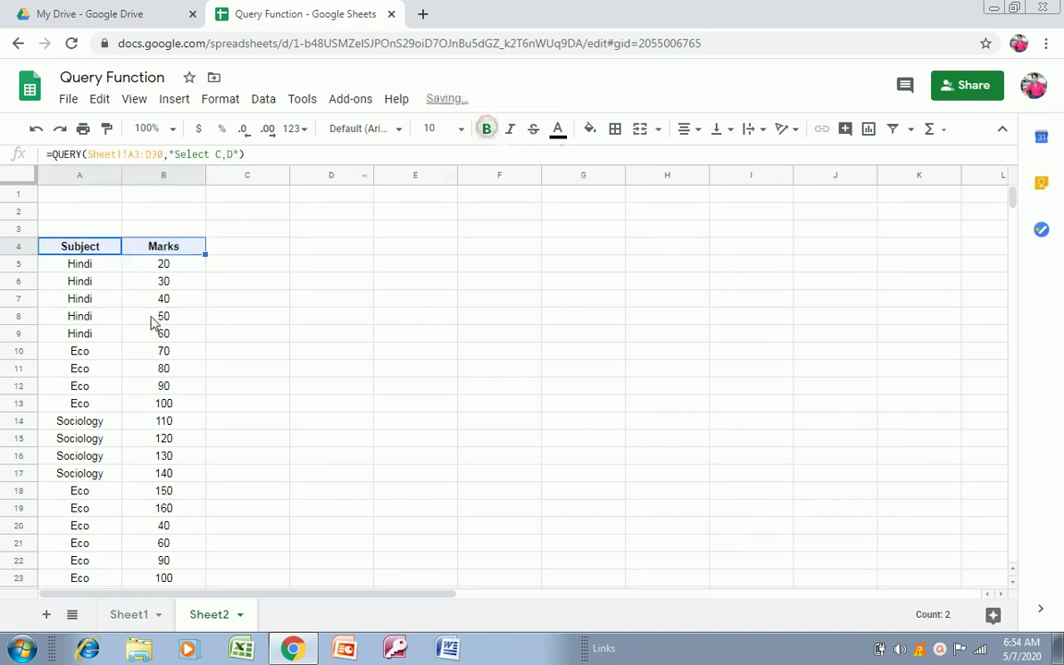
left_click(109, 287)
Step: Apply all borders to the query results A4:B31, then go back to Sheet1
key("Up")
key("Up")
key("shift+Right")
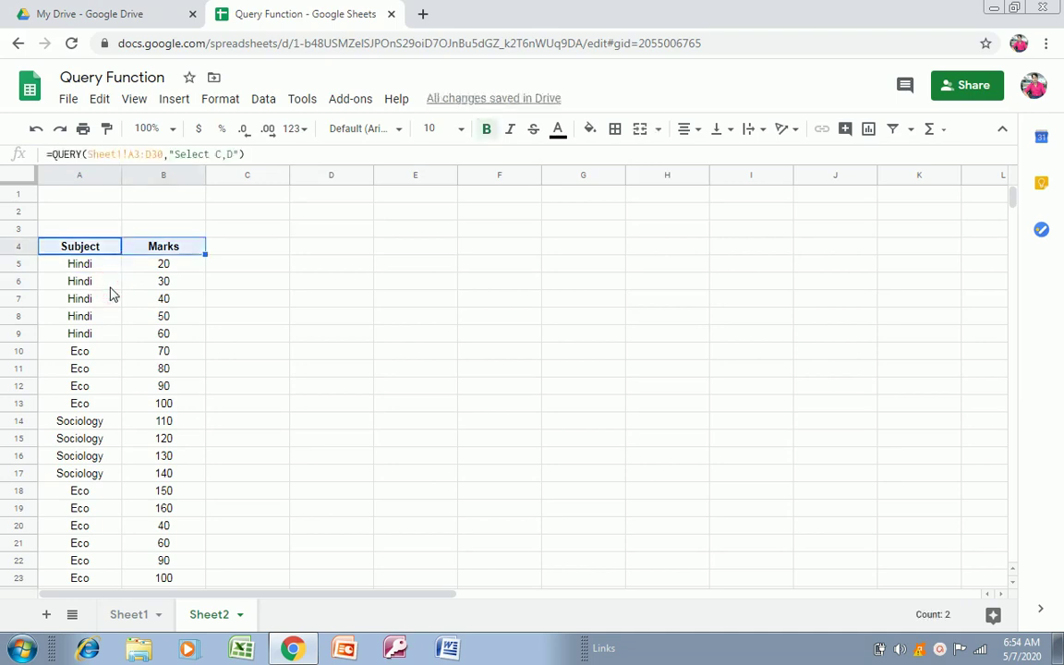
key("ctrl+shift+Down")
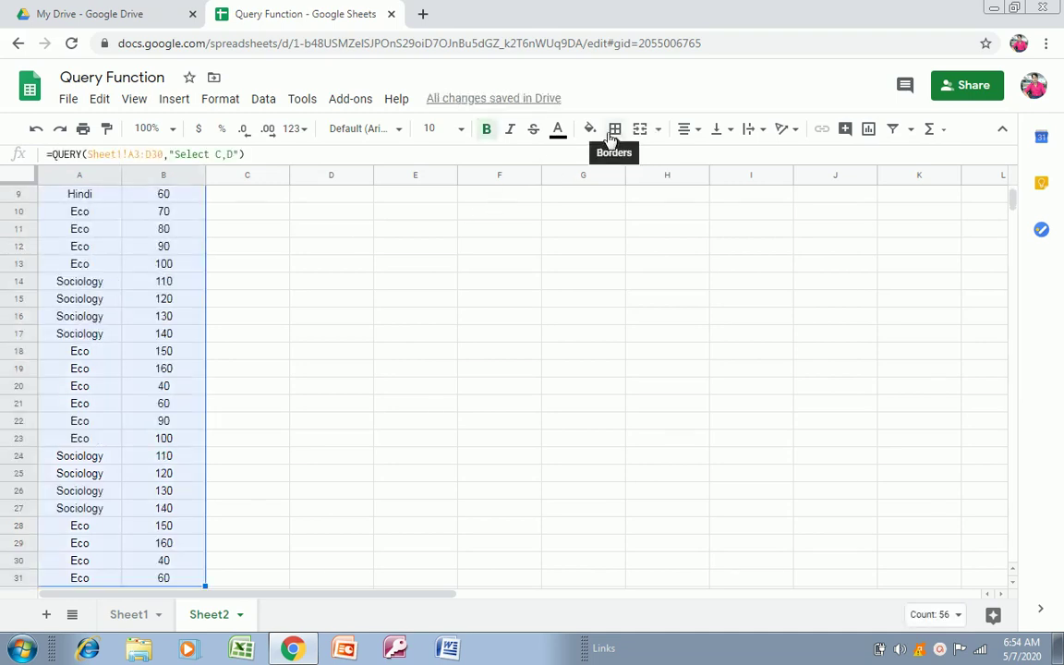
left_click(614, 130)
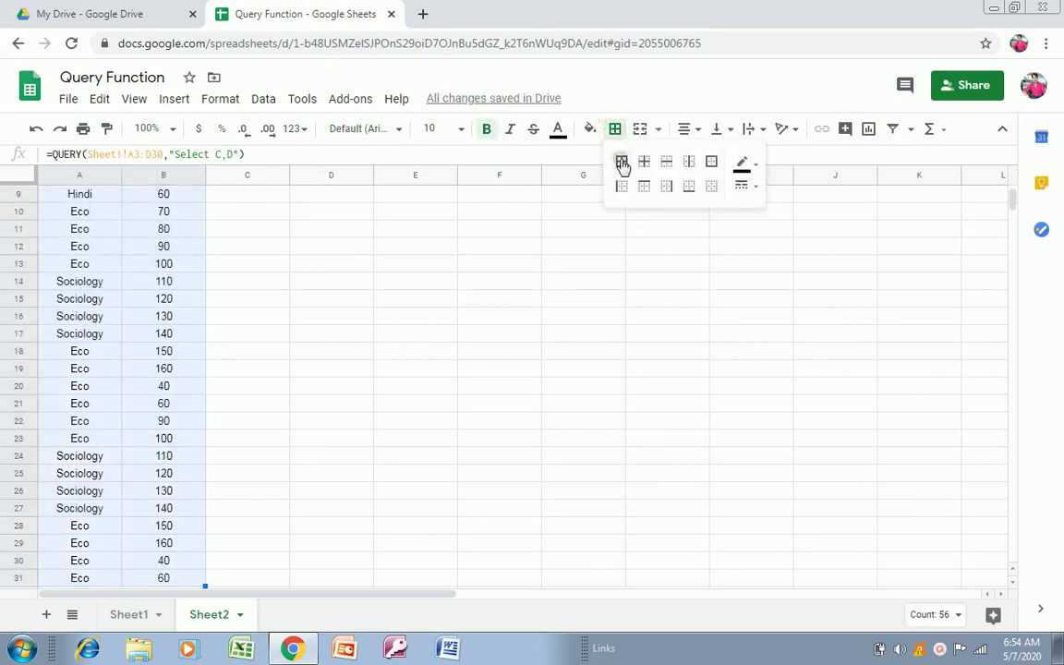
left_click(621, 162)
left_click(81, 239)
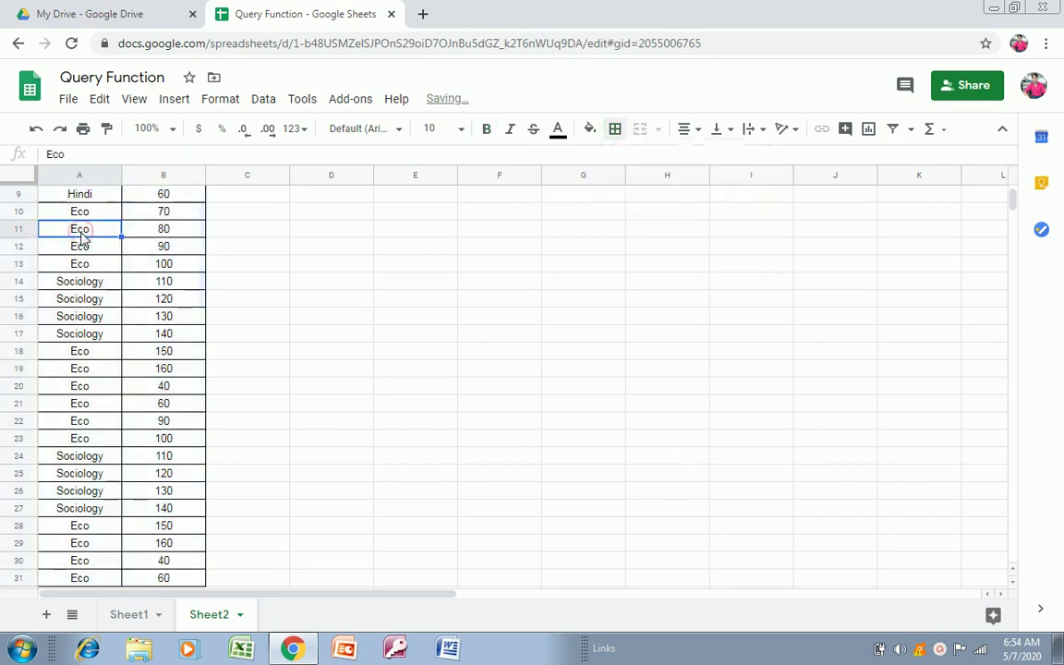
key("ctrl+Home")
left_click(81, 238)
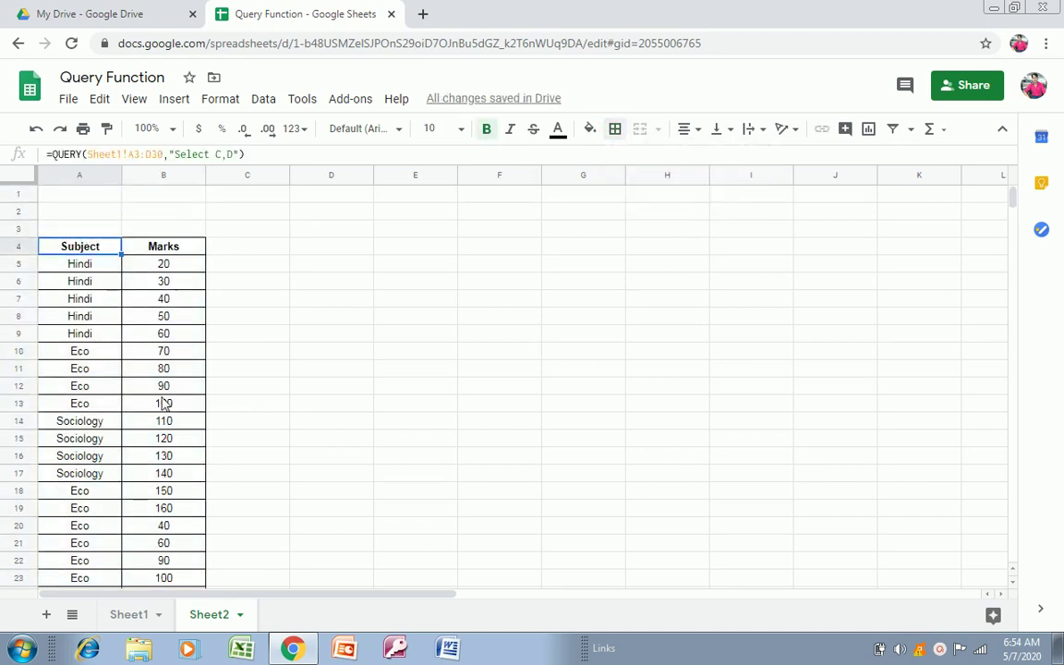
left_click(129, 617)
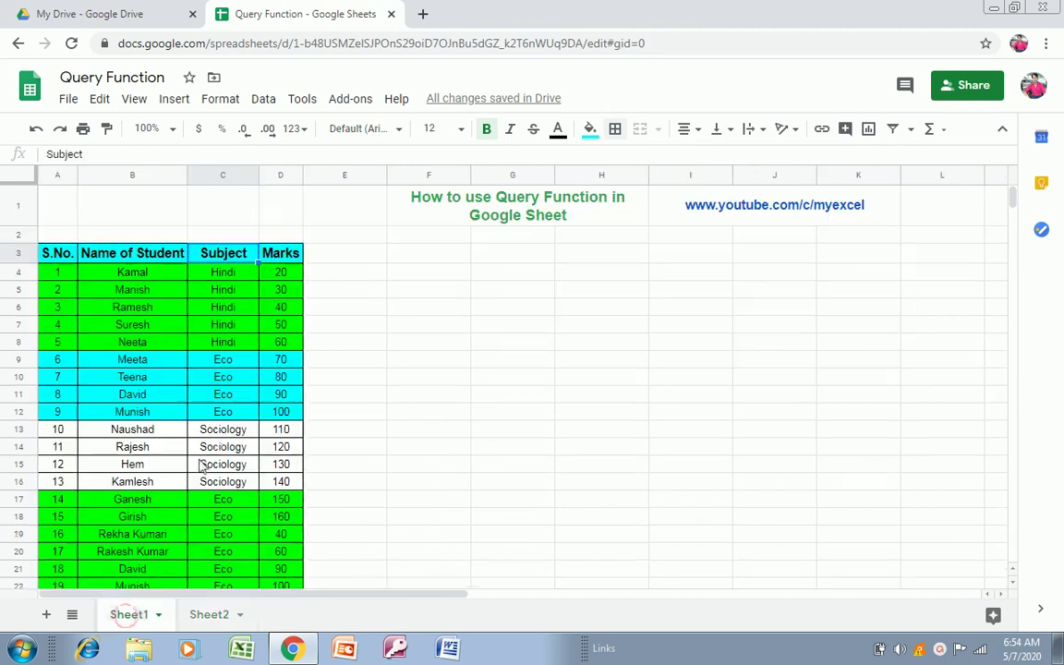
left_click(140, 253)
key("Down")
key("Up")
key("Left")
key("Right")
key("Right")
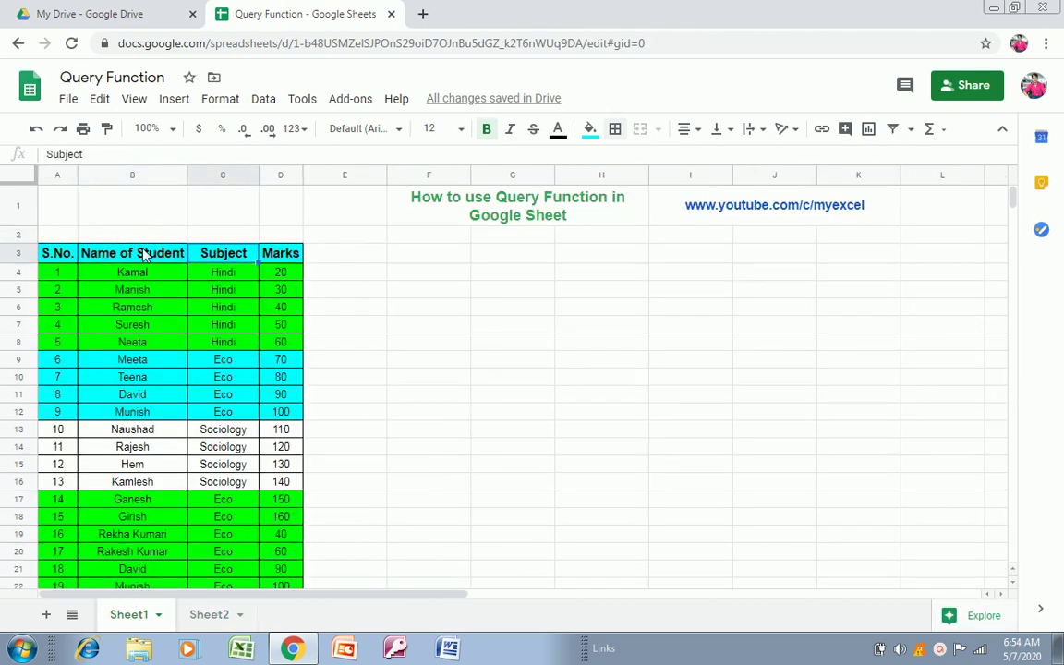
key("Right")
left_click(143, 255)
key("Down")
key("Right")
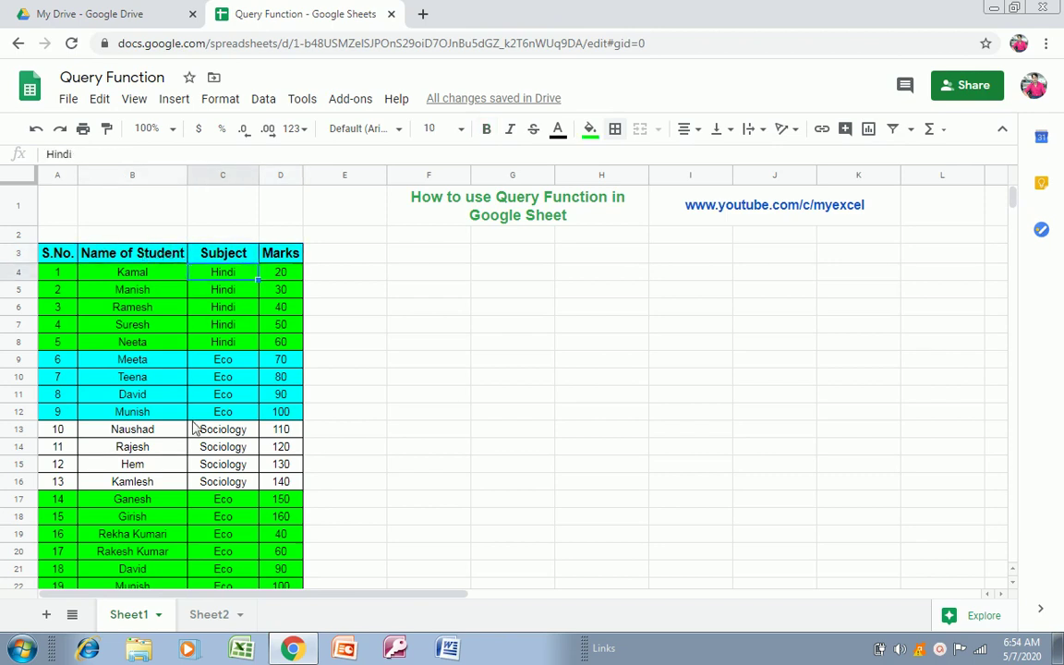
left_click(201, 625)
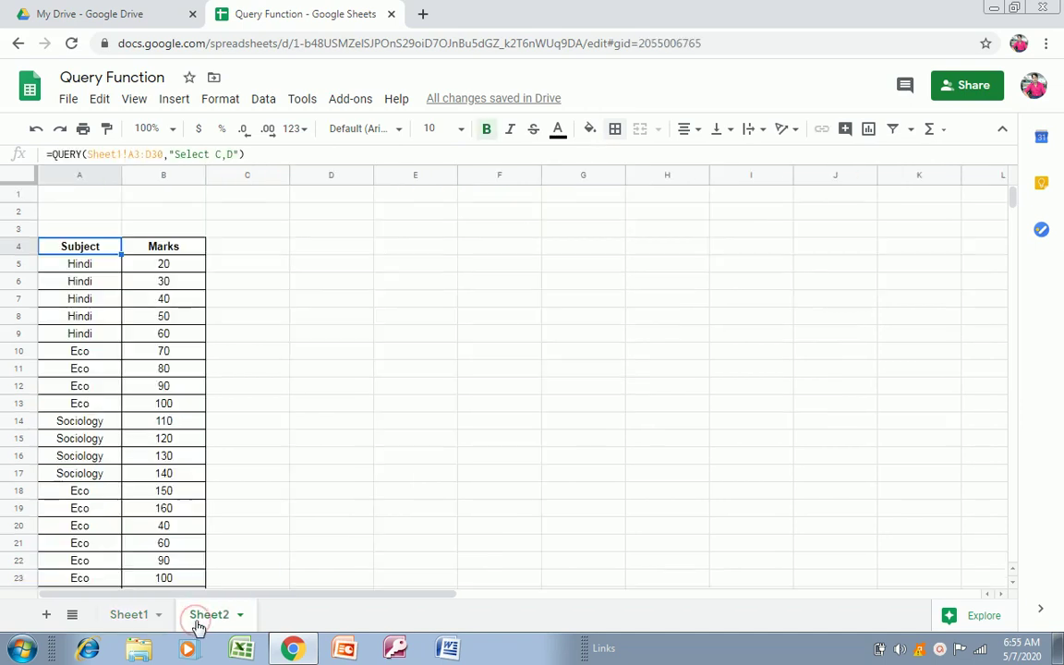
left_click(118, 617)
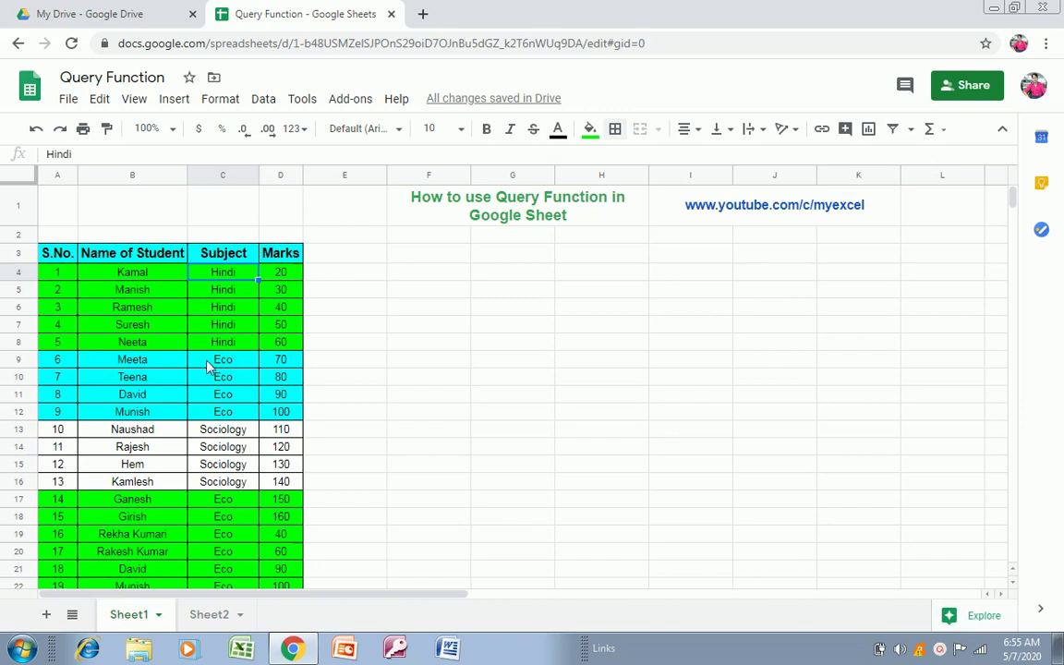
left_click(138, 233)
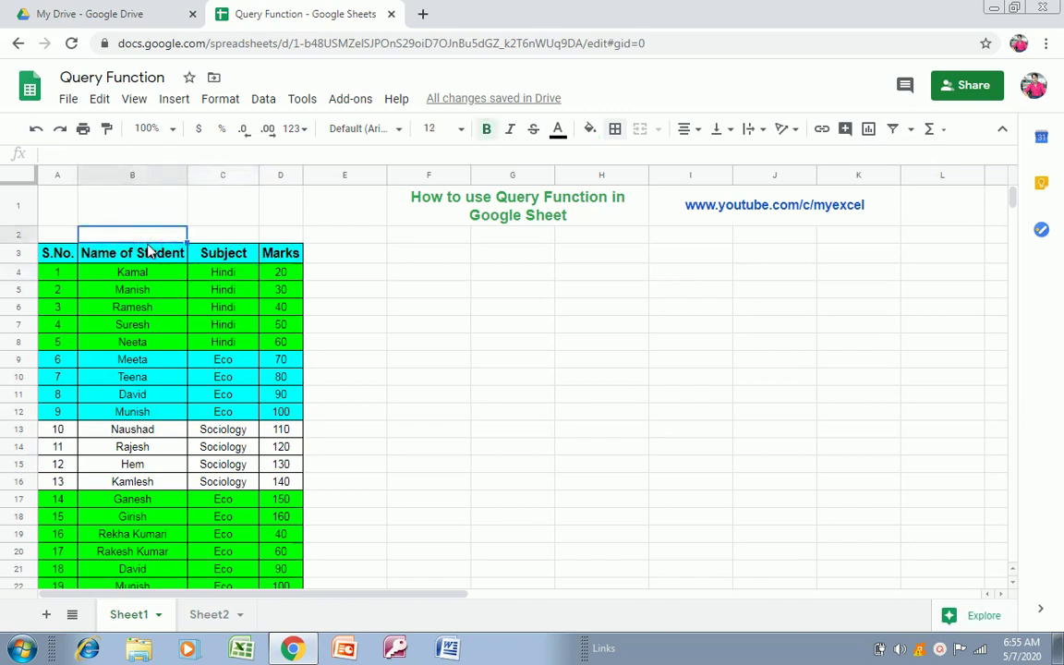
key("Left")
key("Down")
left_click(148, 251)
key("Right")
key("Right")
key("Up")
key("Up")
key("Right")
key("Right")
key("Right")
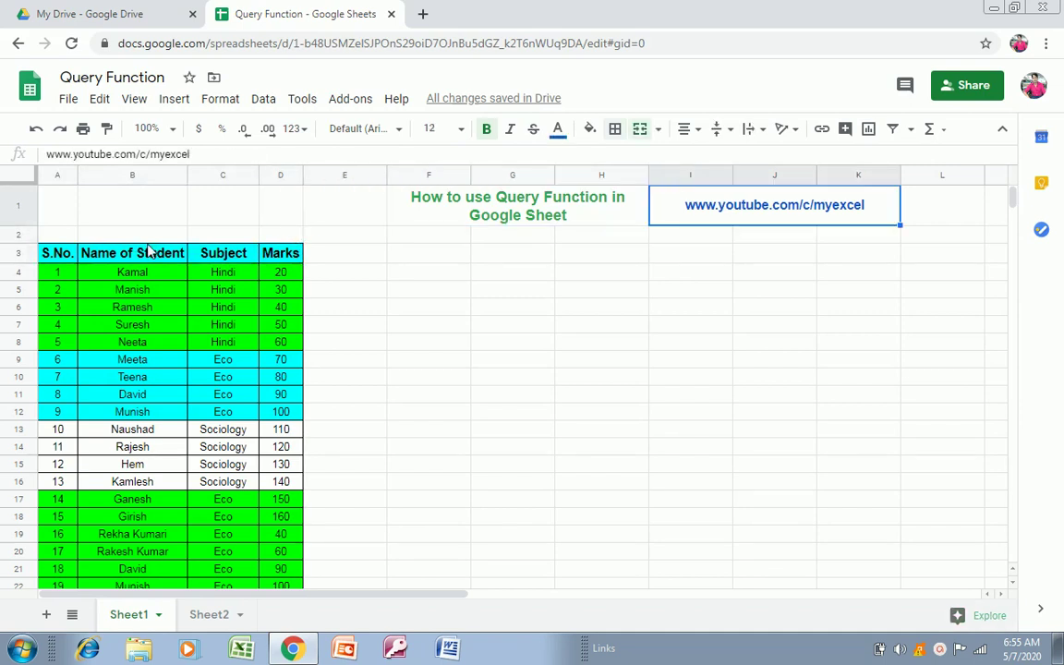
key("Left")
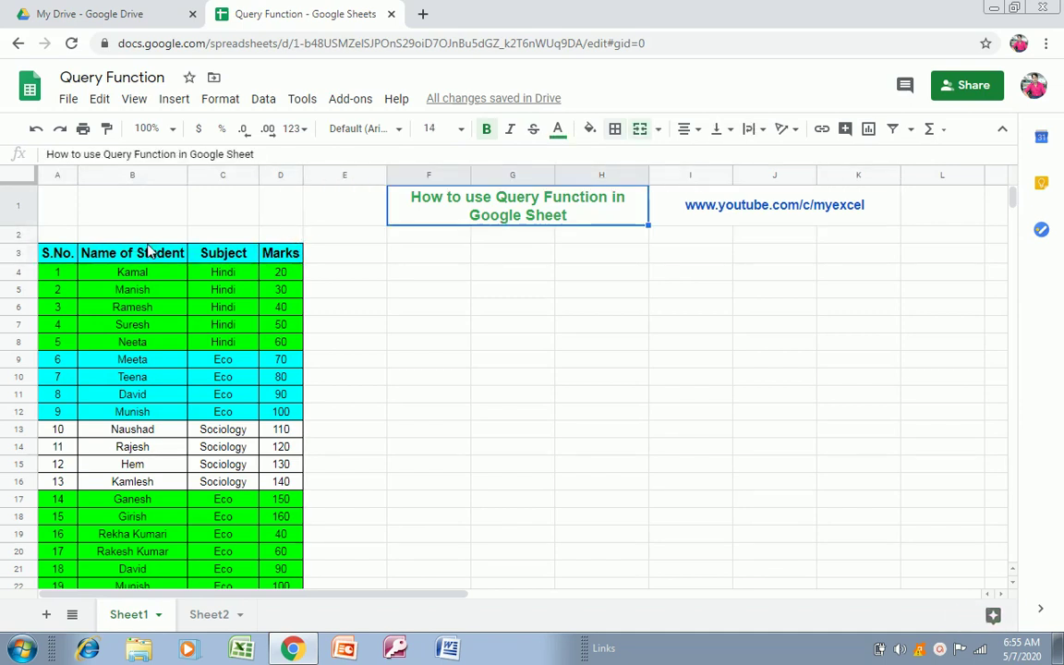